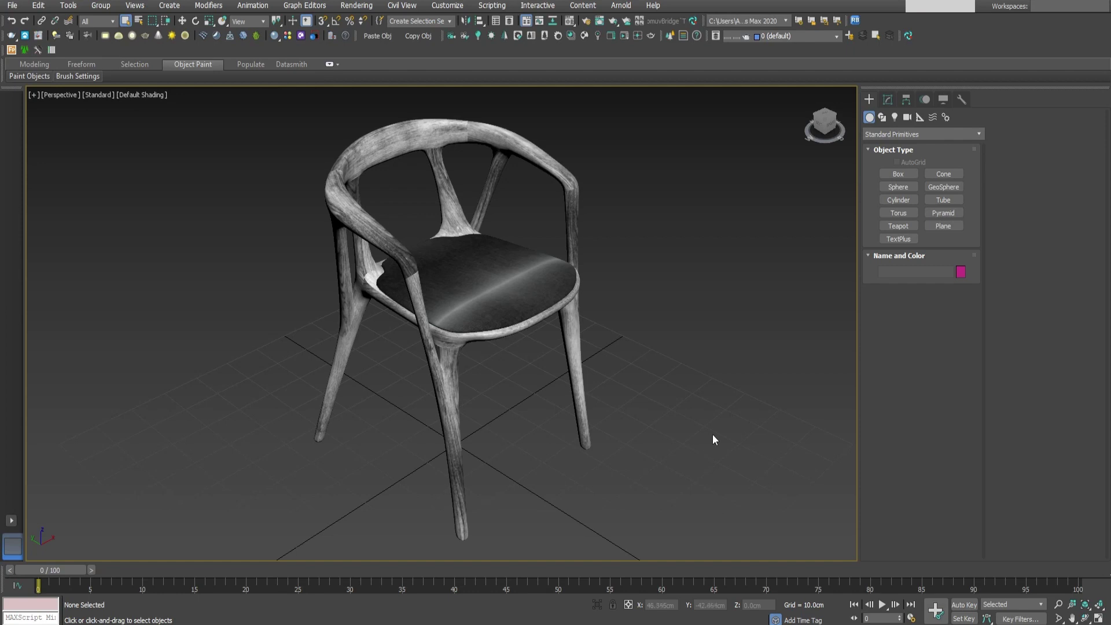
- Pan and zoom the Perspective view around the armchair and open the Standard Primitives category list
mouse_move(714, 439)
middle_down()
mouse_move(739, 439)
mouse_move(727, 447)
middle_up()
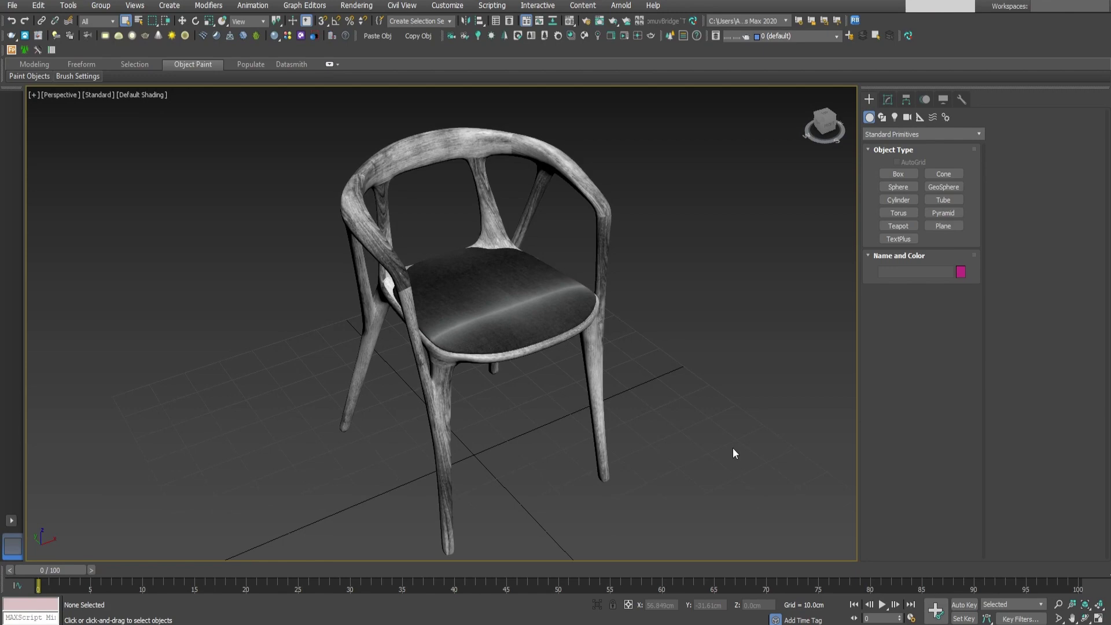
scroll(734, 449, down, 3)
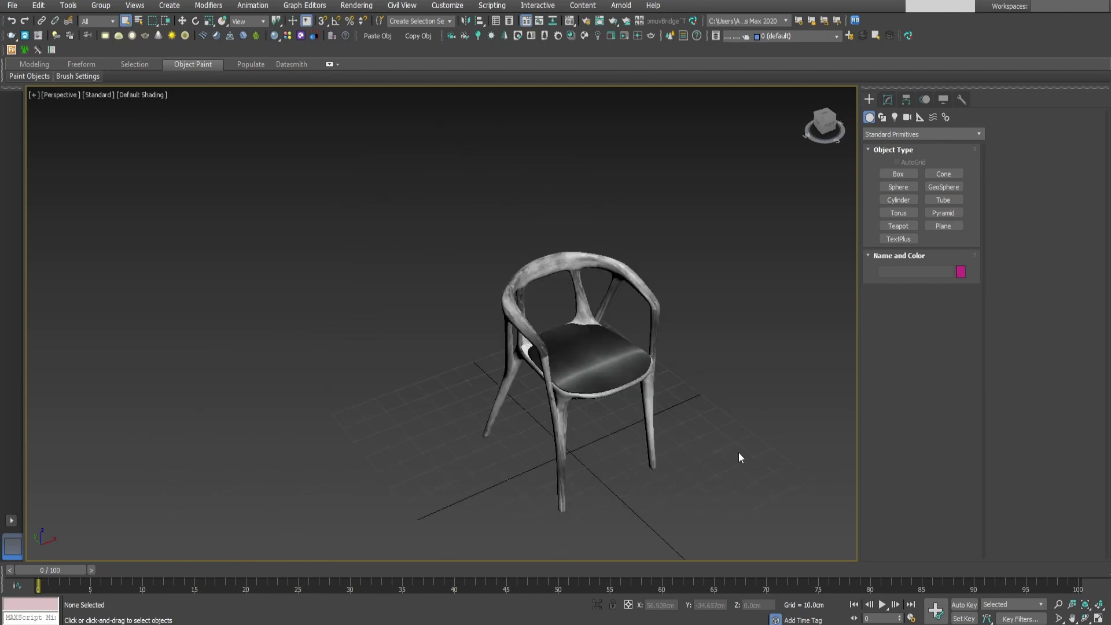
middle_drag(737, 454, 735, 386)
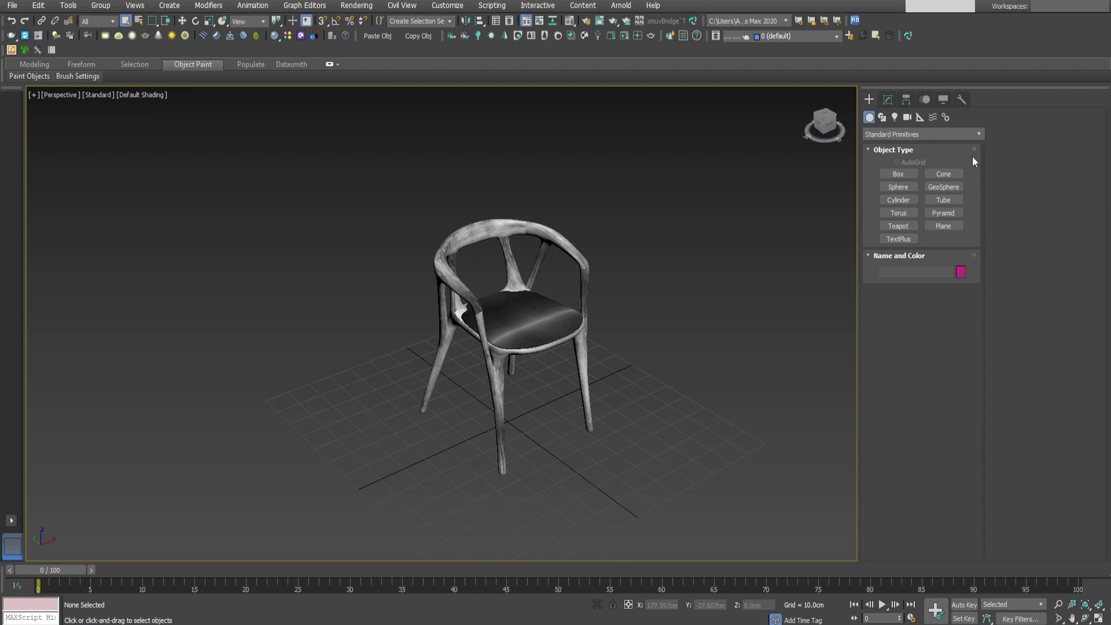
click(896, 135)
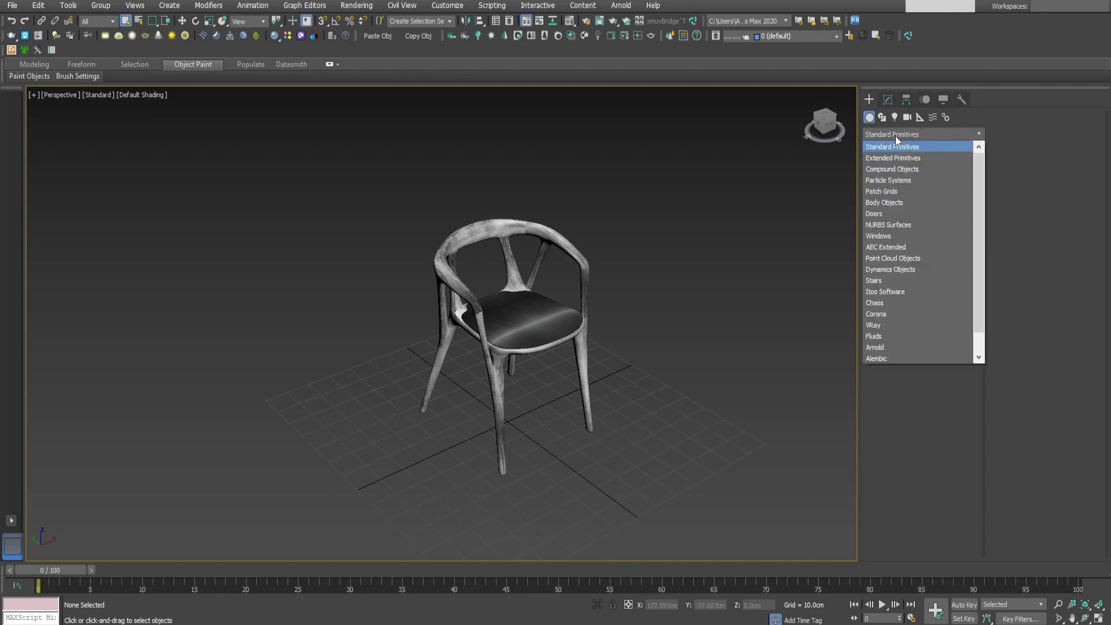
- Drag out a large flat 12-sided ChamferCyl from the origin in the Top view
click(873, 158)
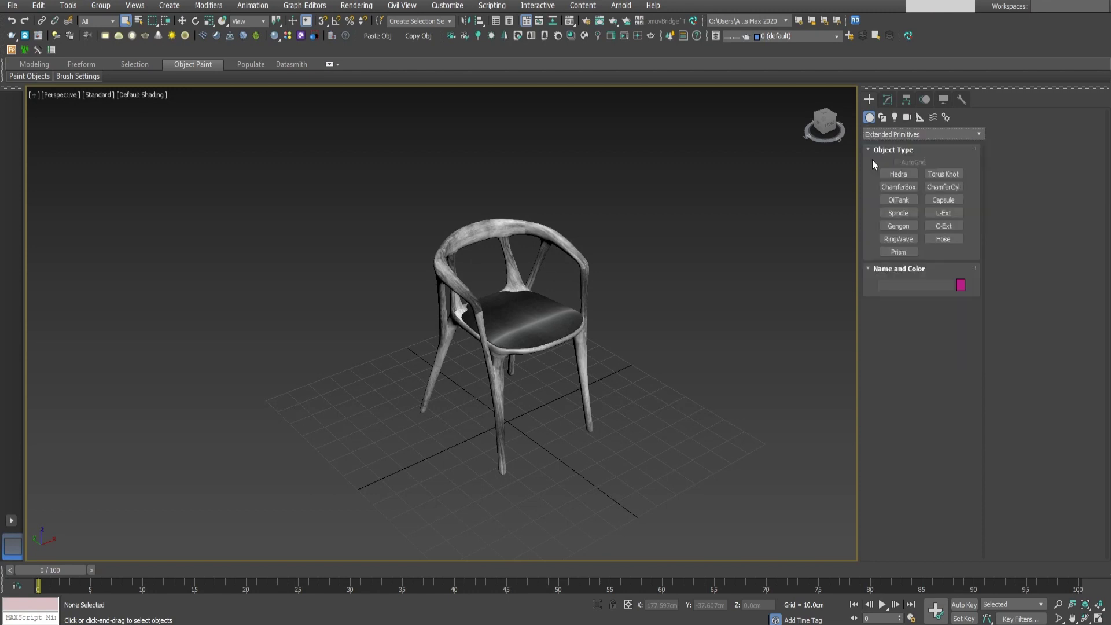
click(938, 187)
middle_drag(534, 409, 524, 410)
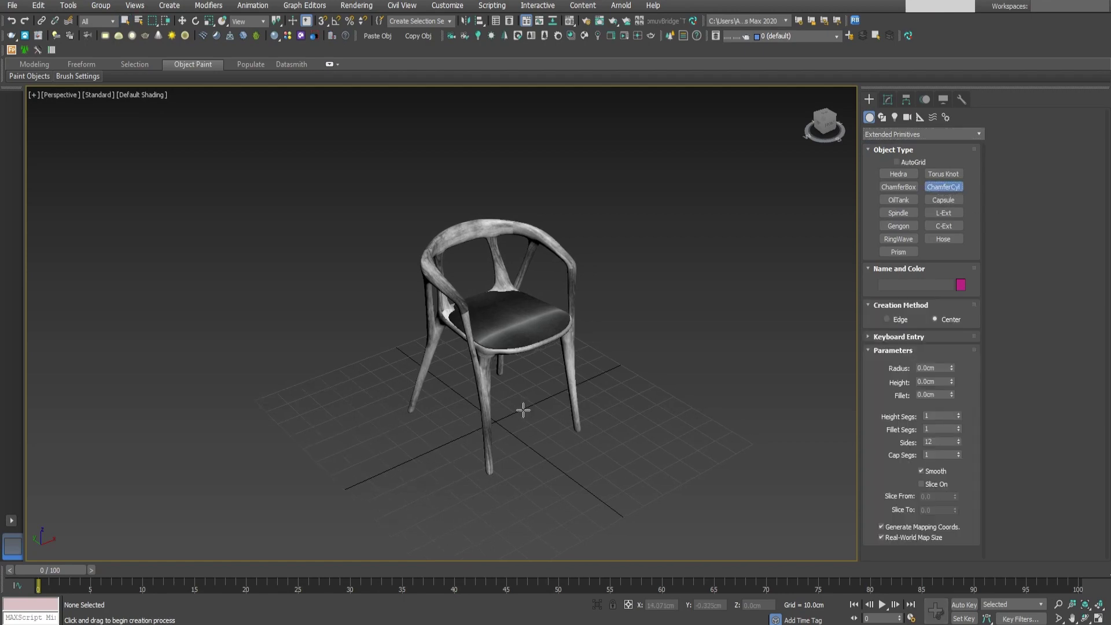
key(t)
scroll(510, 337, down, 10)
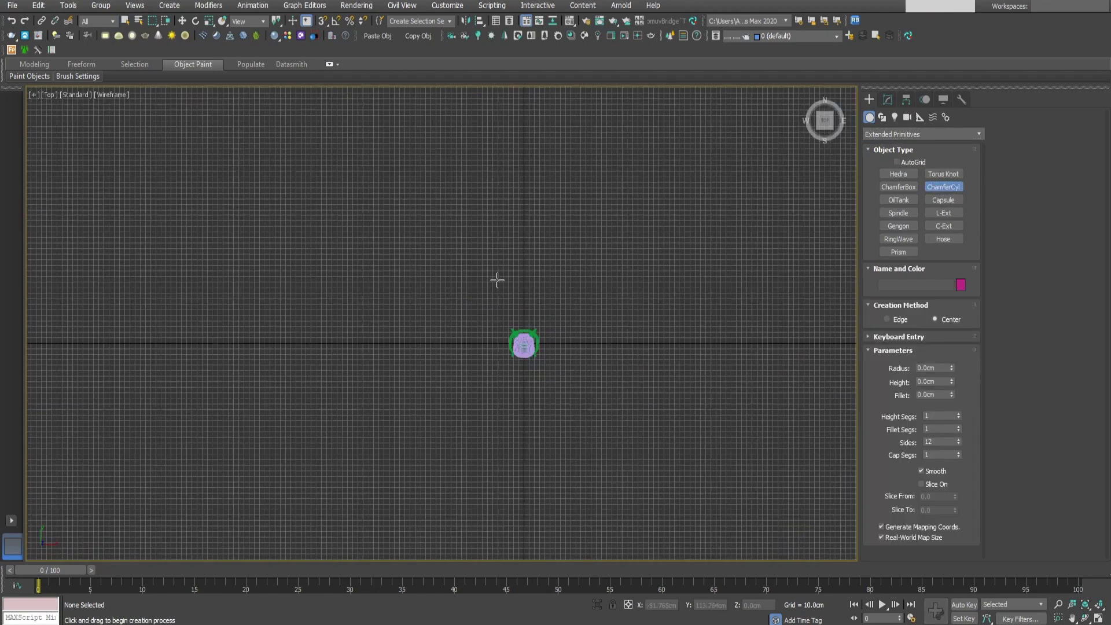
drag(516, 326, 777, 155)
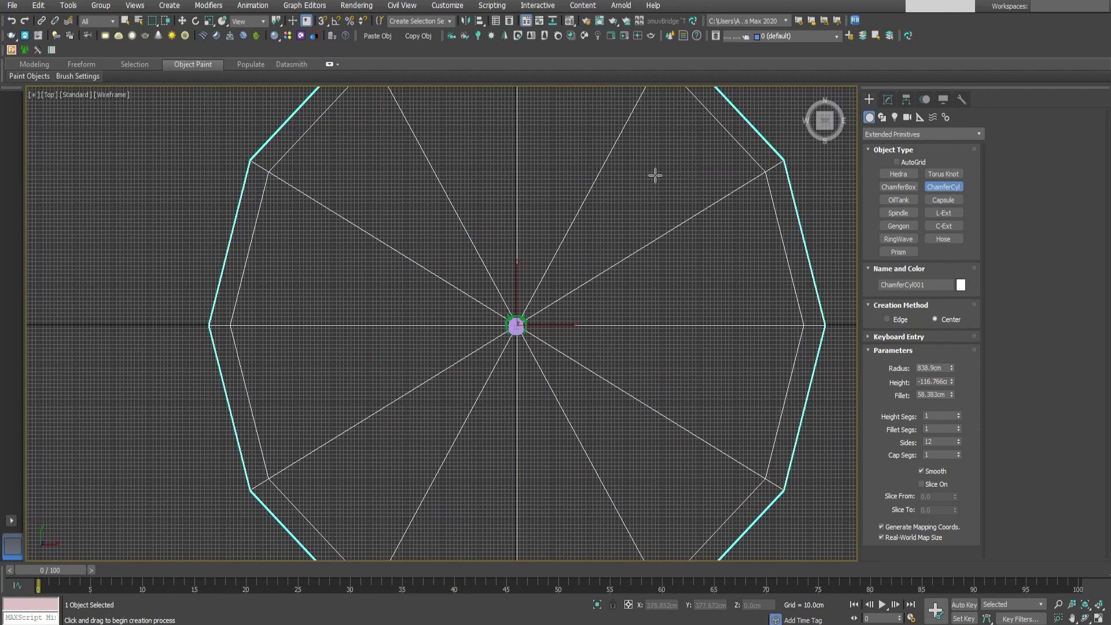
click(668, 158)
right_click(672, 164)
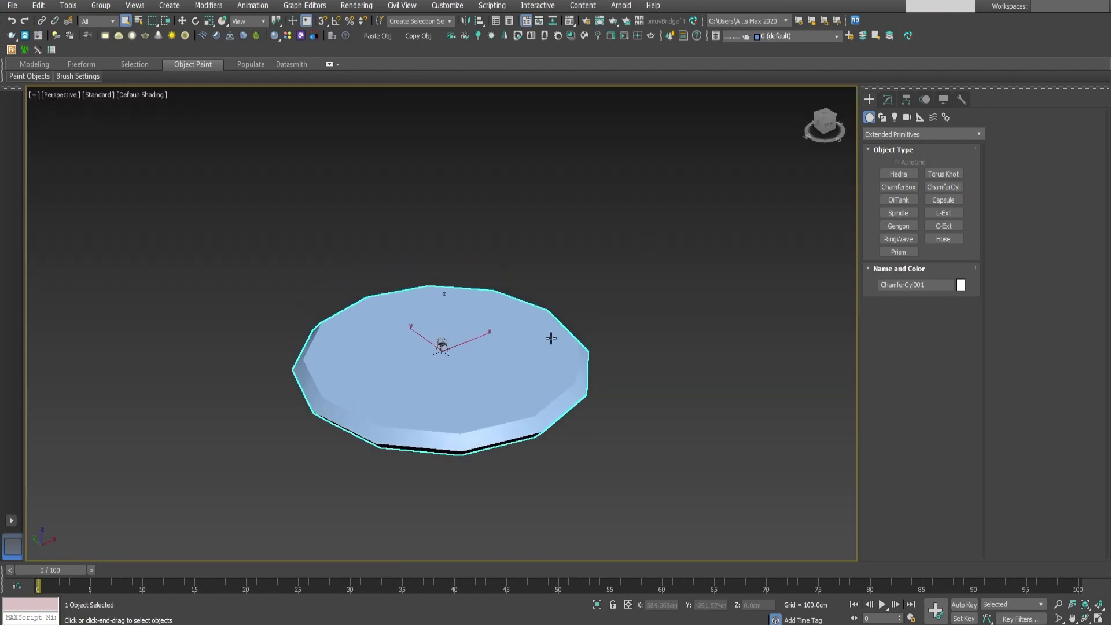
- Set the chamfer cylinder's height to 754.31cm and radius to 1082.181cm in wireframe view
click(888, 100)
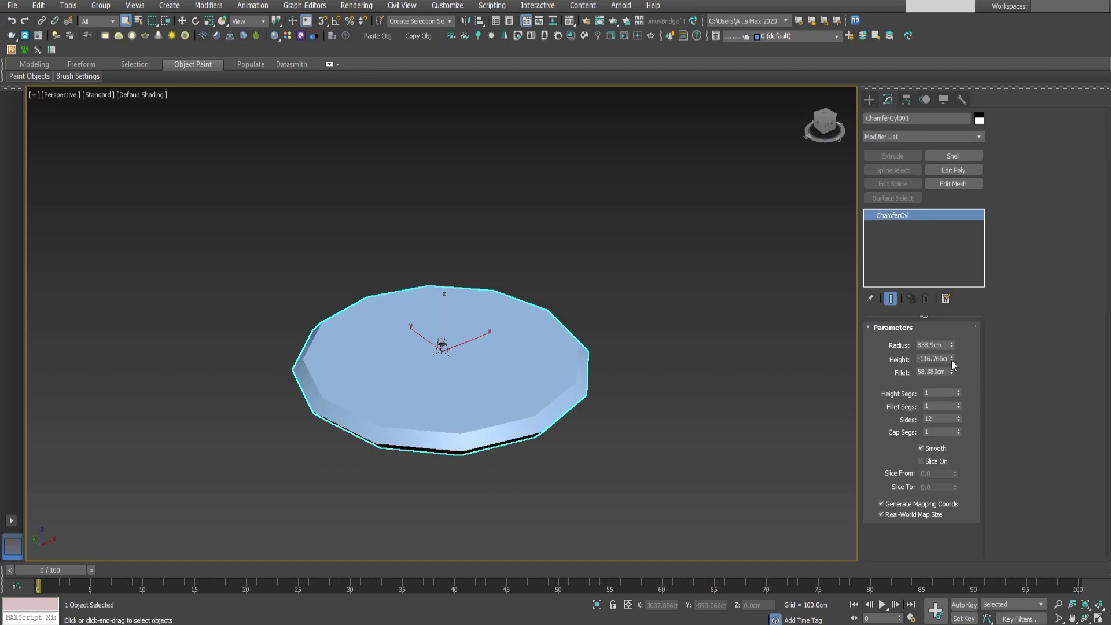
drag(954, 364, 994, 536)
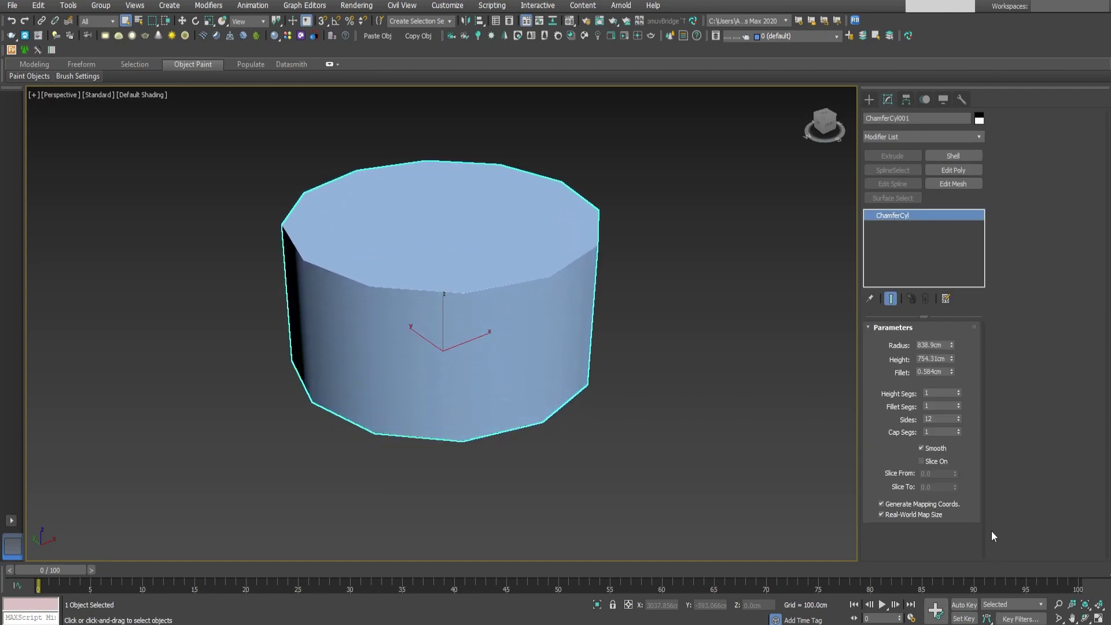
drag(953, 346, 956, 290)
key(F3)
mouse_move(599, 383)
alt+middle_down()
mouse_move(568, 397)
mouse_move(588, 400)
alt+middle_up()
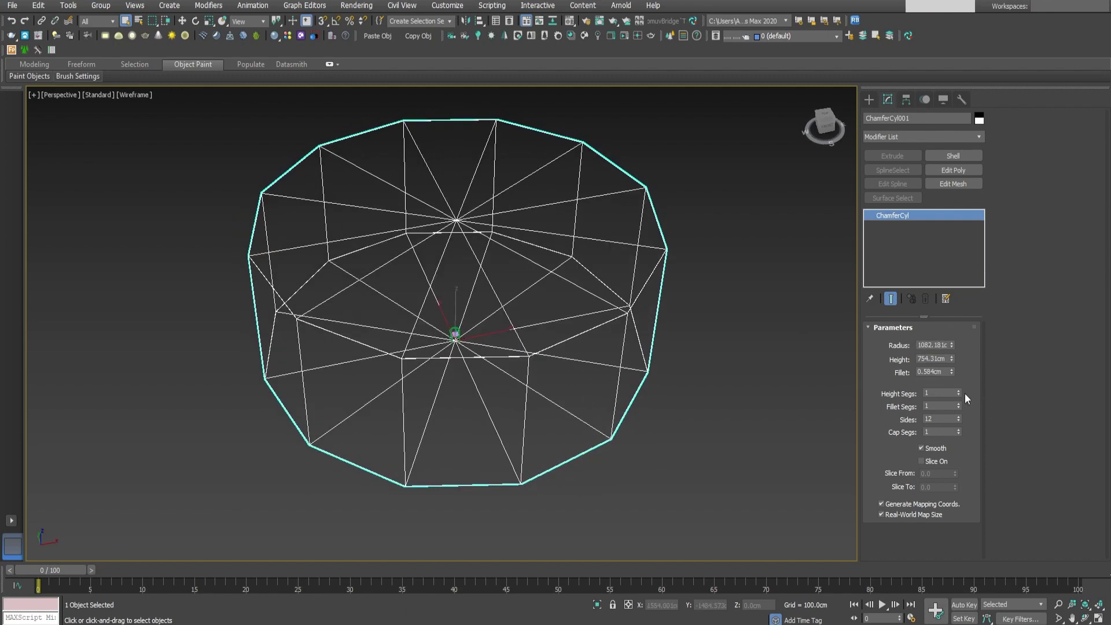
- Give the cylinder a 61.394cm fillet, 70 sides and 13 fillet segments
drag(953, 372, 585, 480)
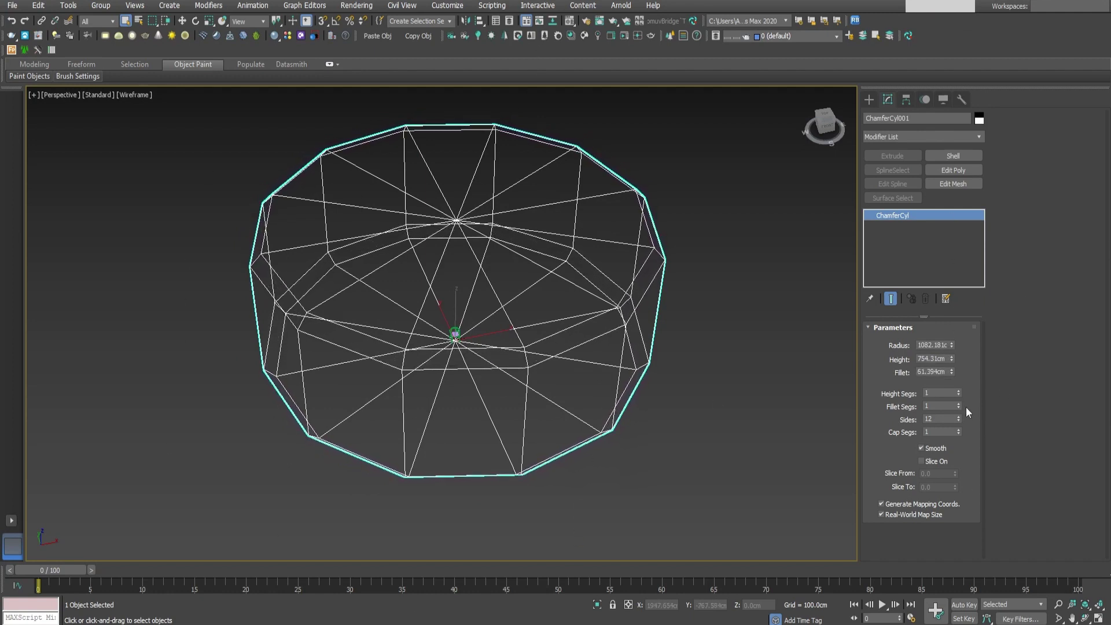
drag(961, 419, 959, 382)
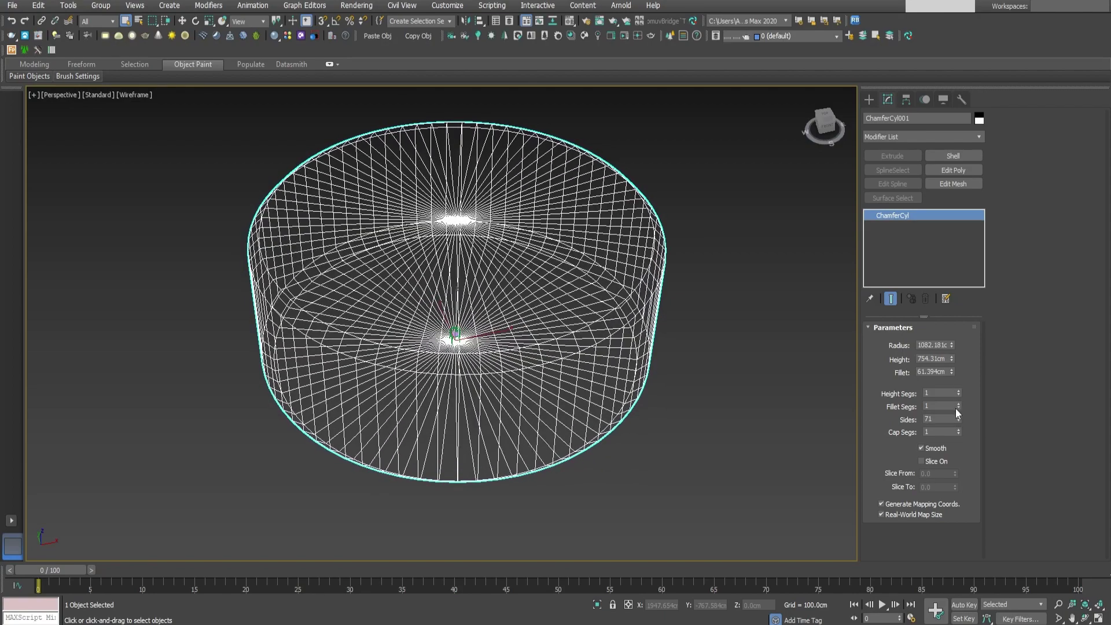
click(959, 422)
drag(959, 408, 959, 389)
middle_drag(482, 439, 530, 432)
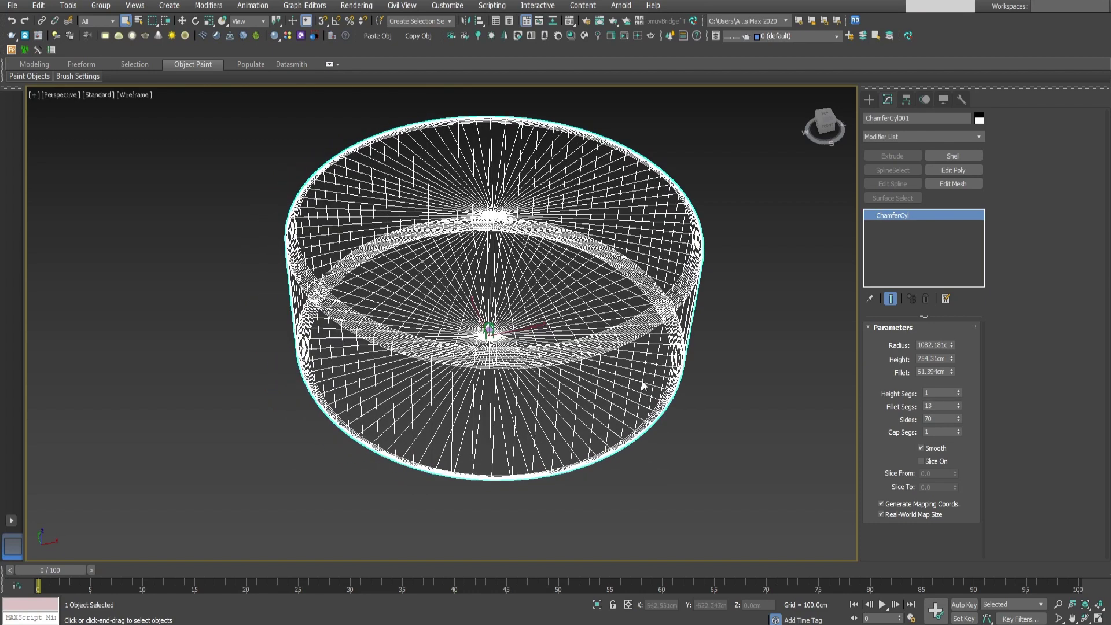
- Convert the cylinder to an editable poly and delete its lower half of polygons
right_click(901, 218)
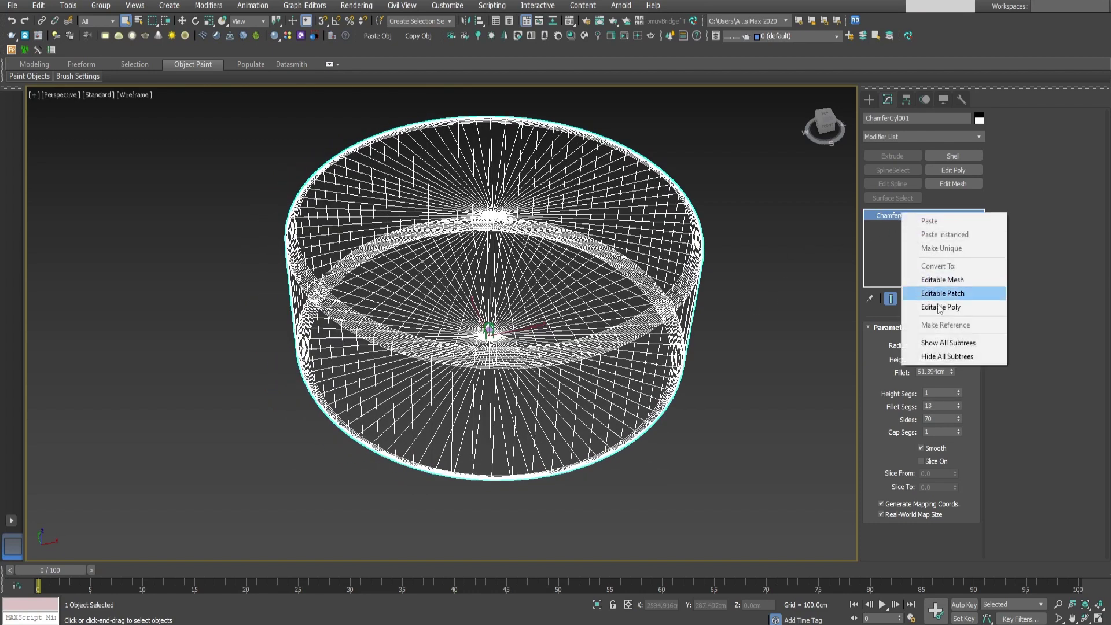
click(940, 308)
middle_drag(520, 281, 500, 288)
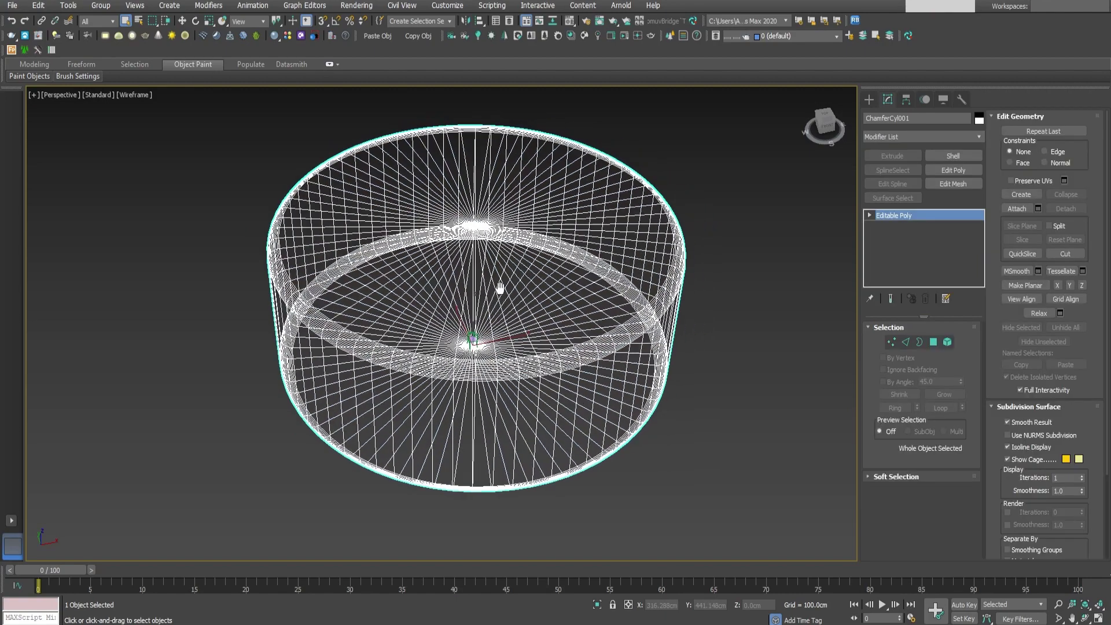
key(t)
scroll(500, 283, down, 3)
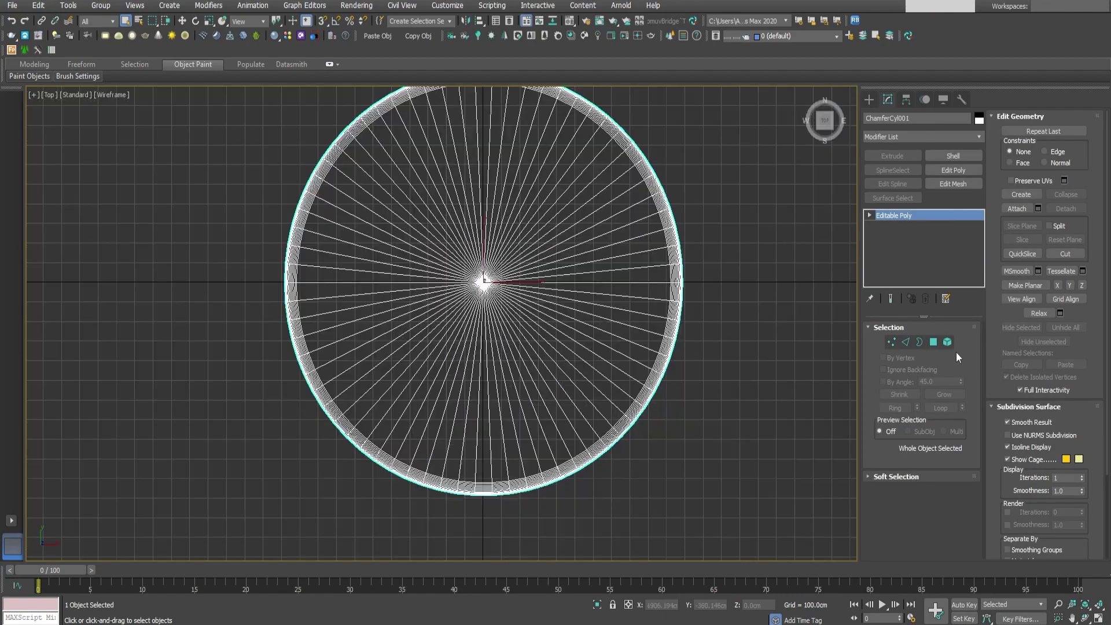
click(934, 342)
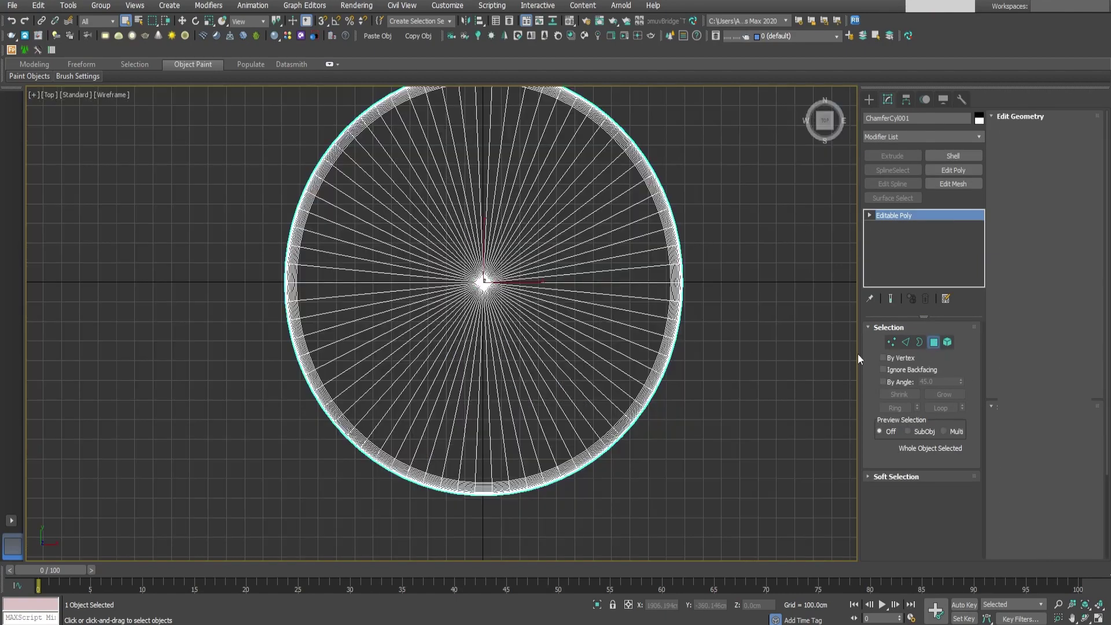
drag(193, 417, 160, 295)
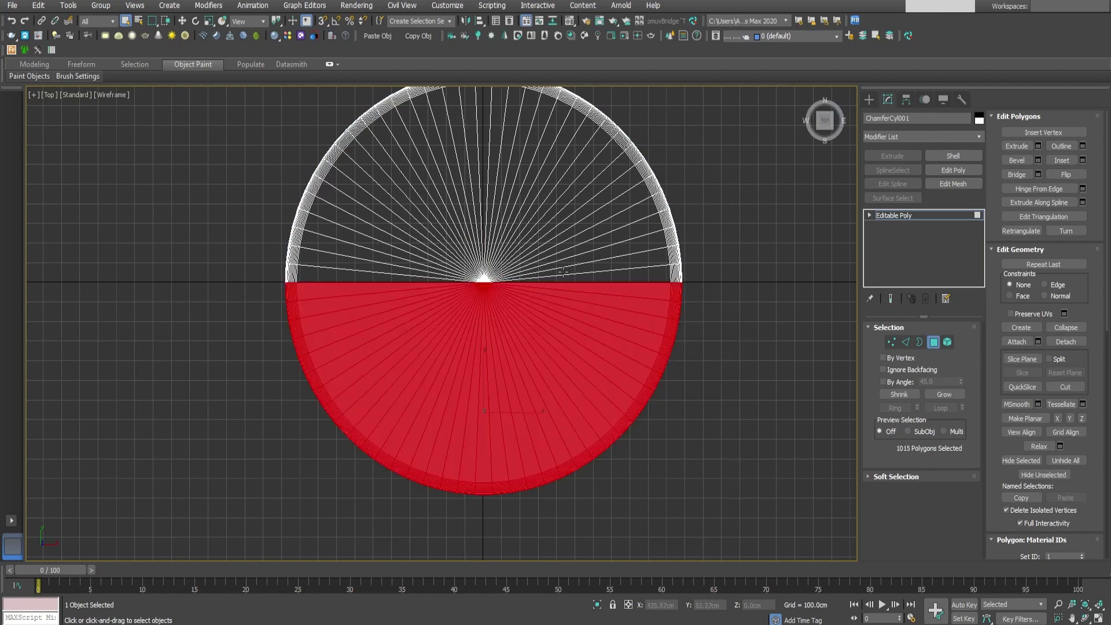
key(Delete)
- In the Front view, select and delete the top cap polygons of the half cylinder
key(p)
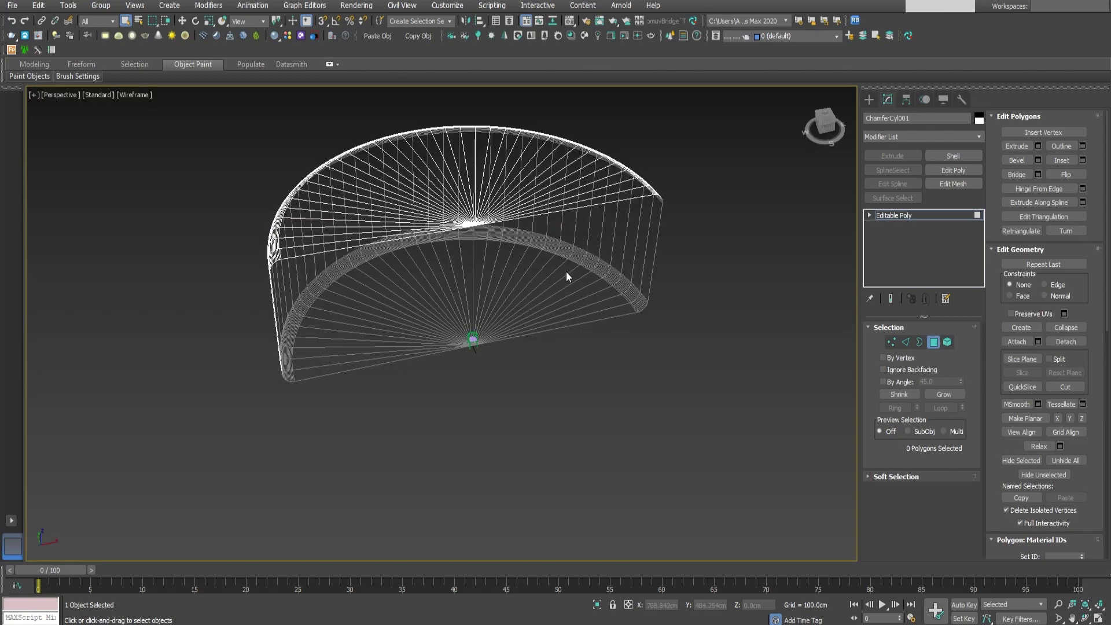
key(f)
scroll(593, 324, down, 3)
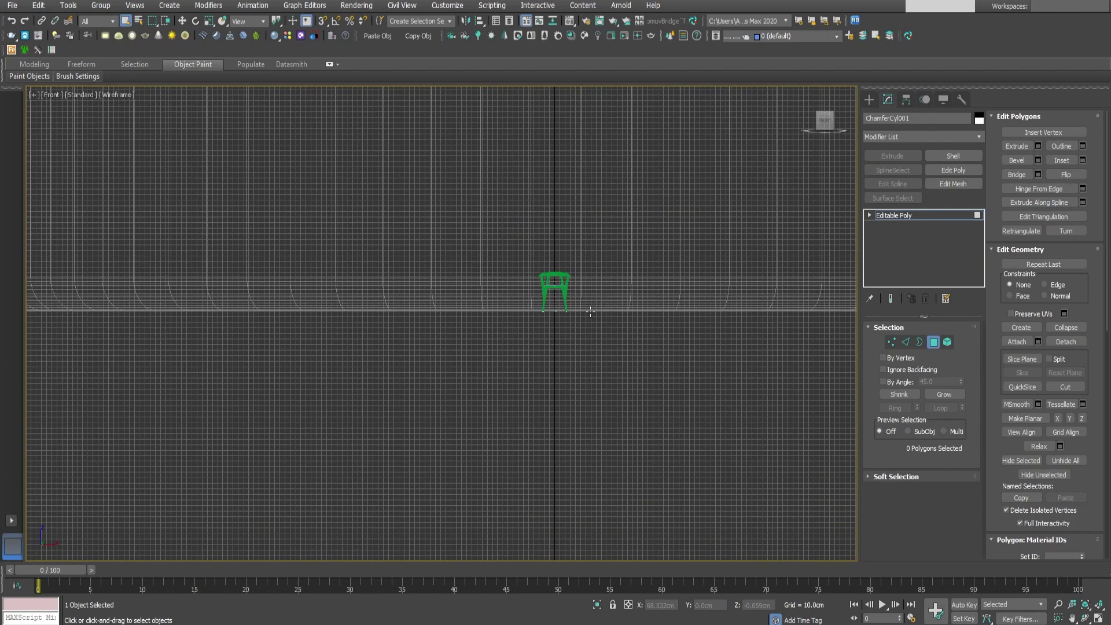
key(z)
middle_drag(593, 244, 536, 365)
scroll(679, 266, up, 2)
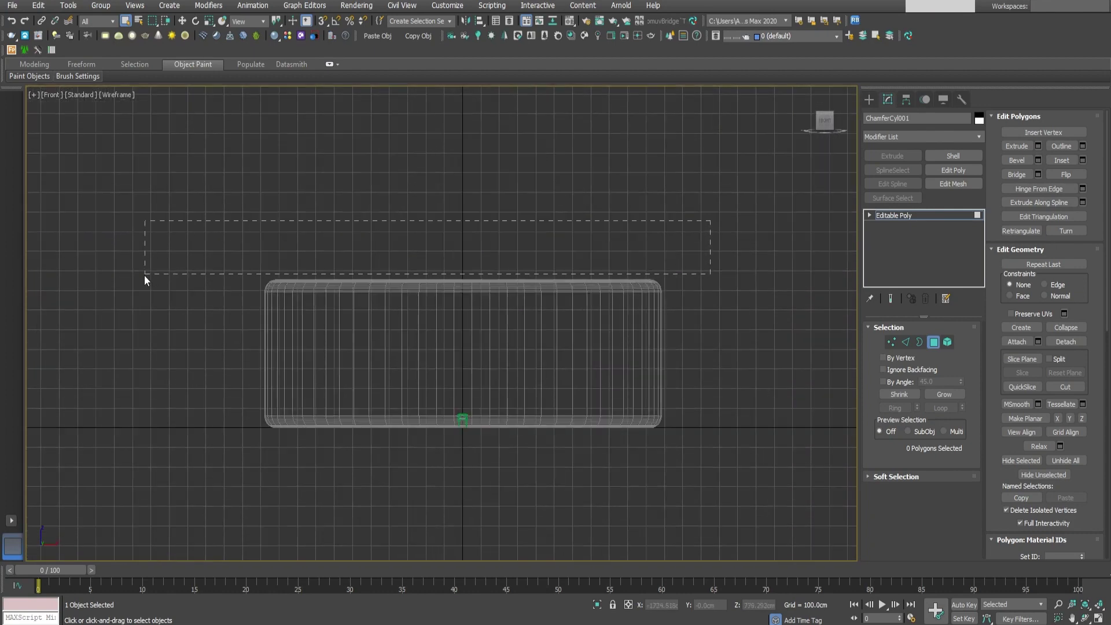
drag(122, 301, 122, 299)
alt+drag(146, 497, 144, 493)
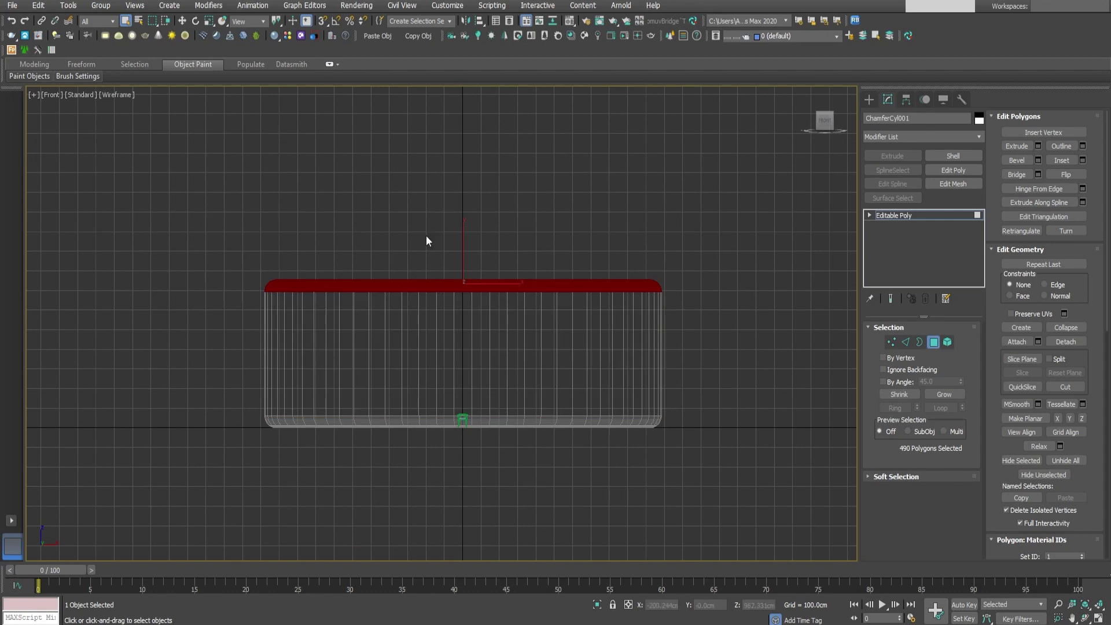
key(Delete)
middle_drag(607, 355, 638, 346)
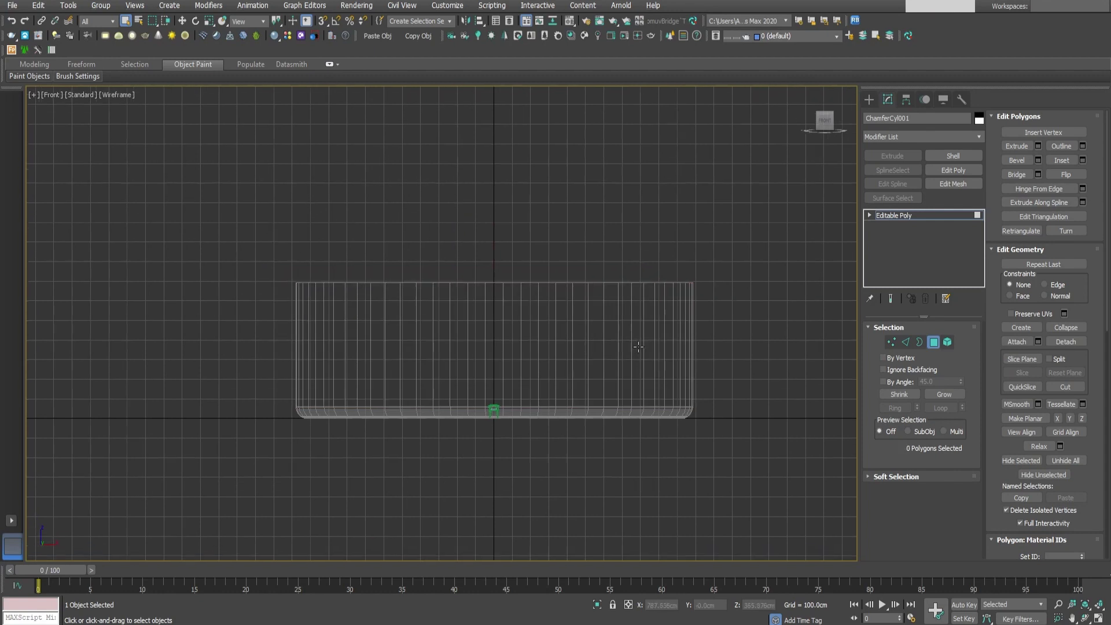
key(t)
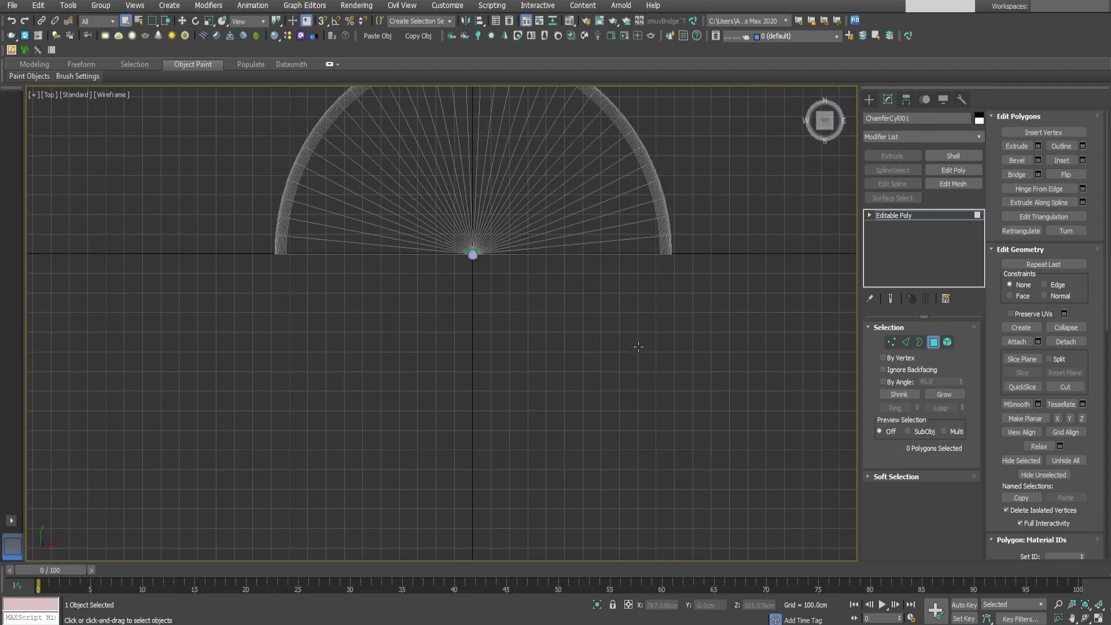
- Select both bottom edge loops and Shift-move them down to extrude straight side walls
click(906, 342)
click(553, 253)
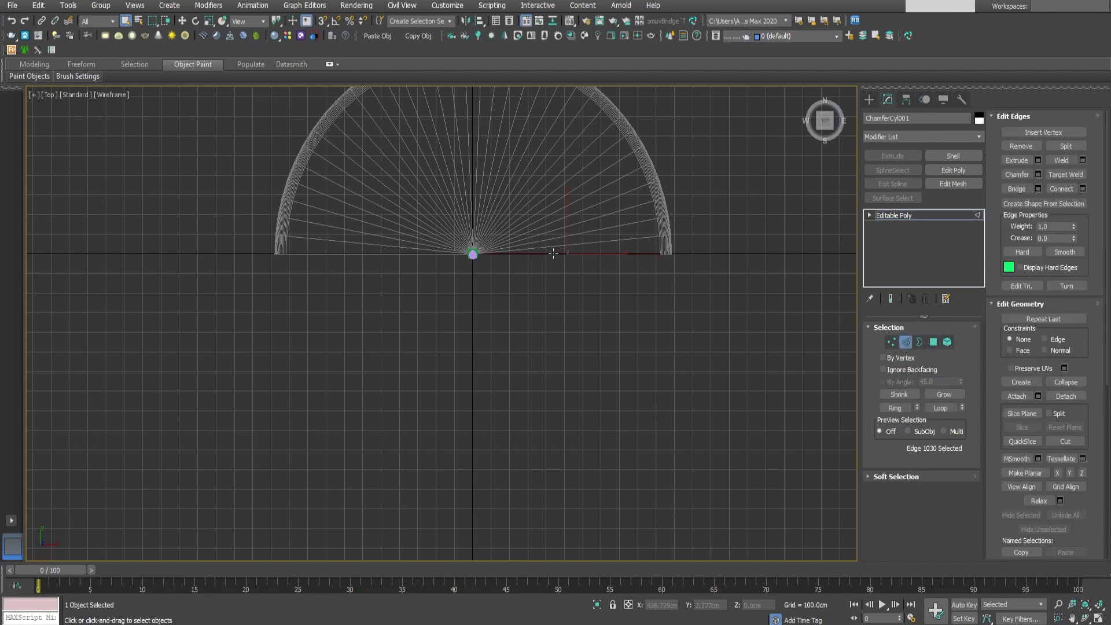
double_click(553, 253)
ctrl+double_click(378, 253)
middle_drag(538, 262, 588, 248)
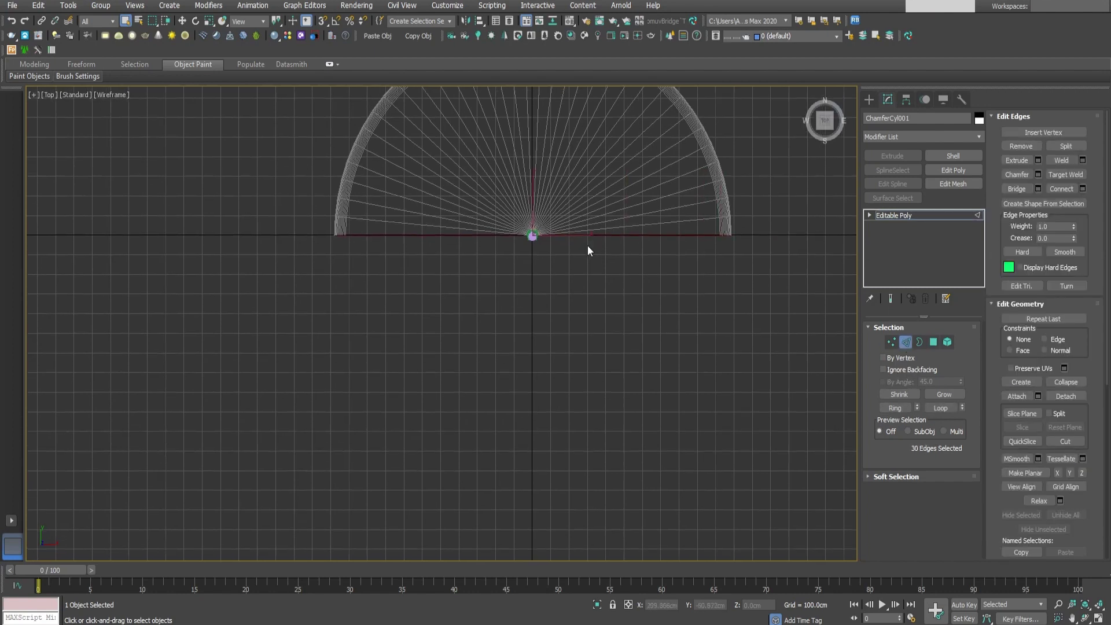
key(w)
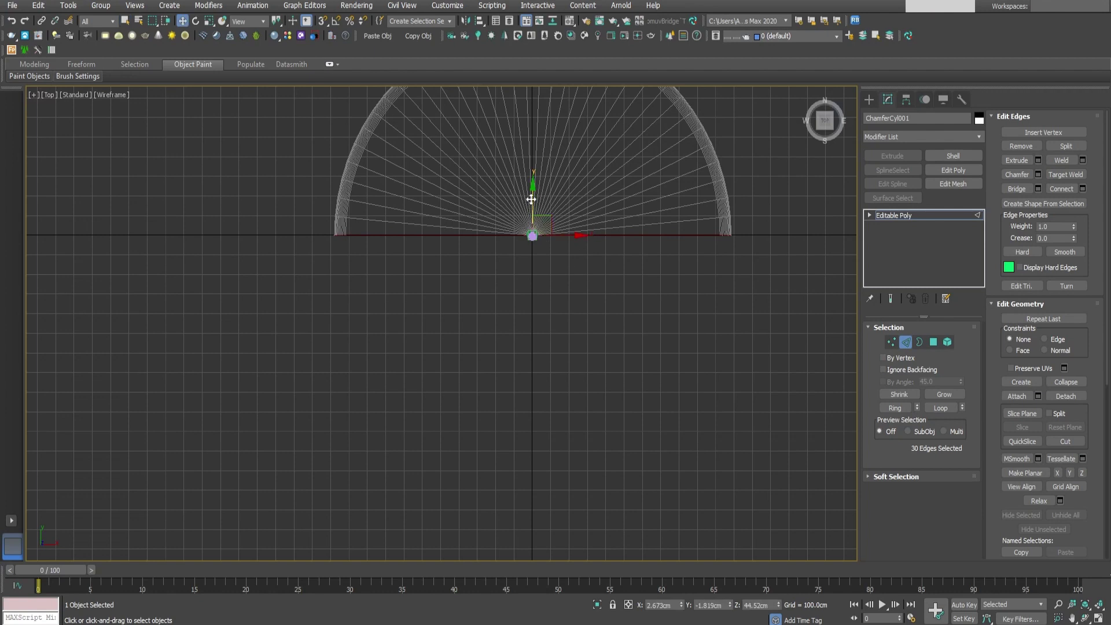
shift+drag(531, 199, 534, 420)
- Inspect the extruded backdrop in the Perspective view, toggling shaded and wireframe display
key(p)
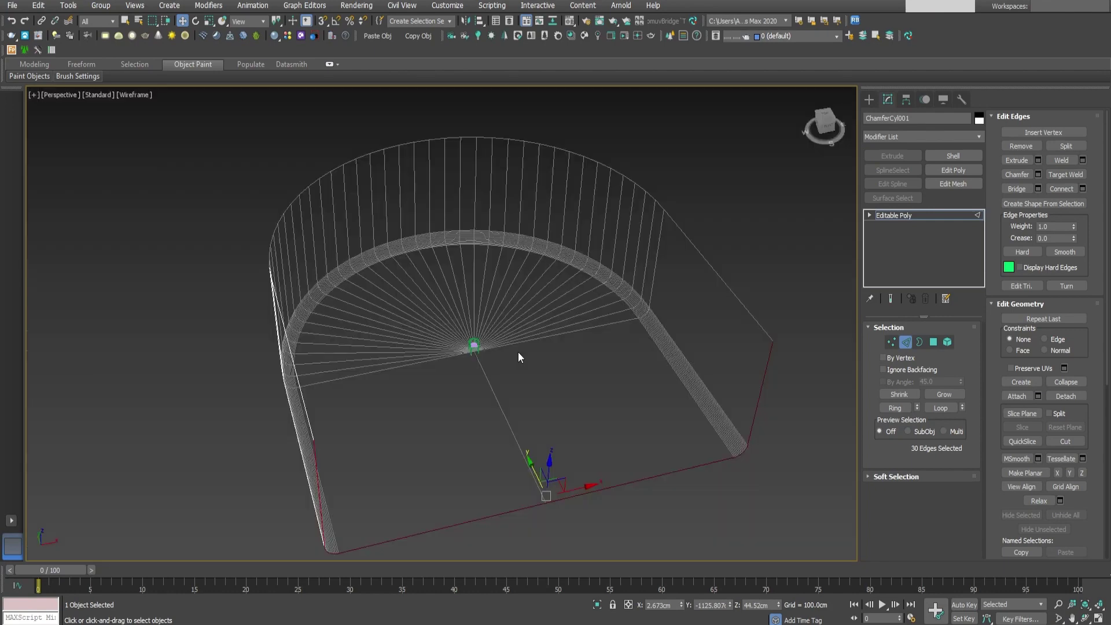
mouse_move(540, 360)
alt+middle_down()
mouse_move(535, 343)
mouse_move(513, 392)
mouse_move(514, 377)
mouse_move(494, 397)
mouse_move(543, 408)
alt+middle_up()
key(F3)
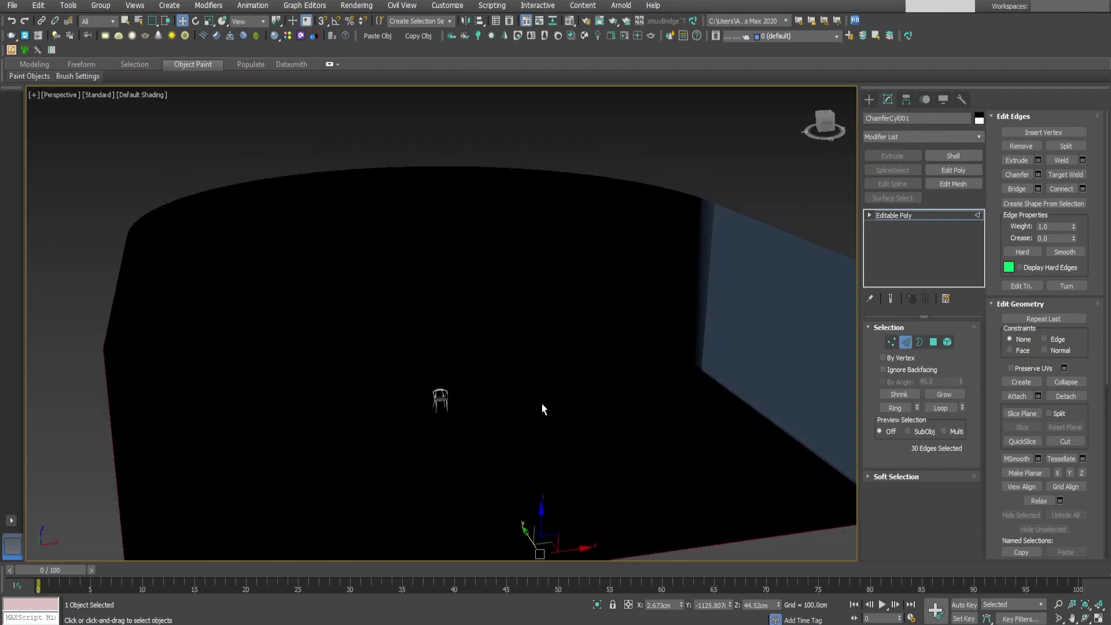
key(F3)
alt+middle_drag(483, 338, 512, 369)
- Set the production renderer to V-Ray 5, update 2.1, and pick empty Material Editor slot 24
scroll(483, 389, down, 3)
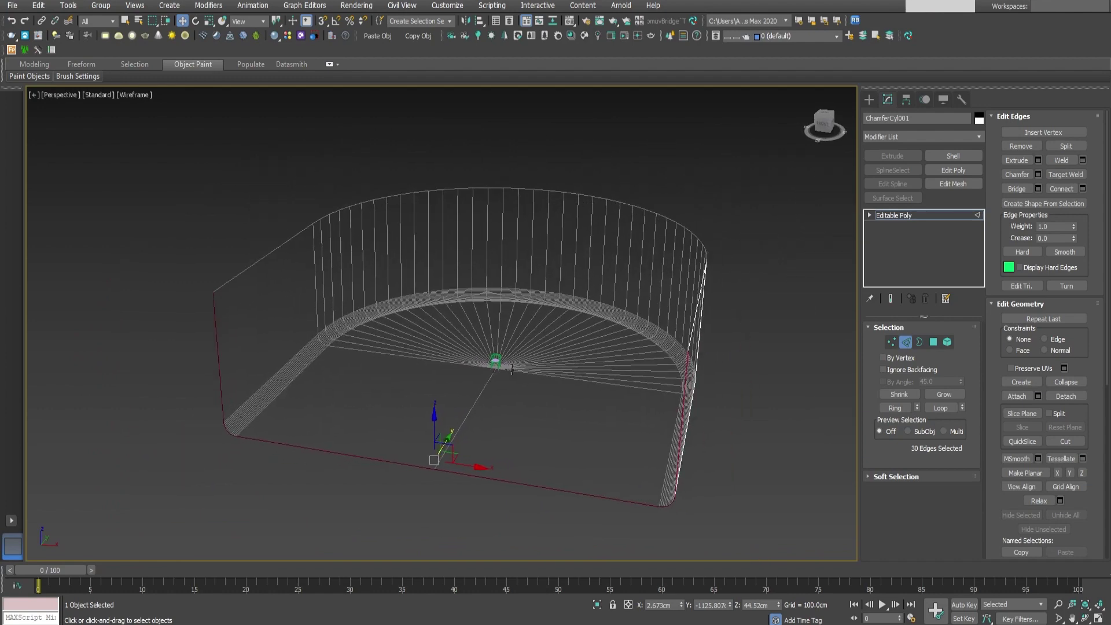
click(570, 22)
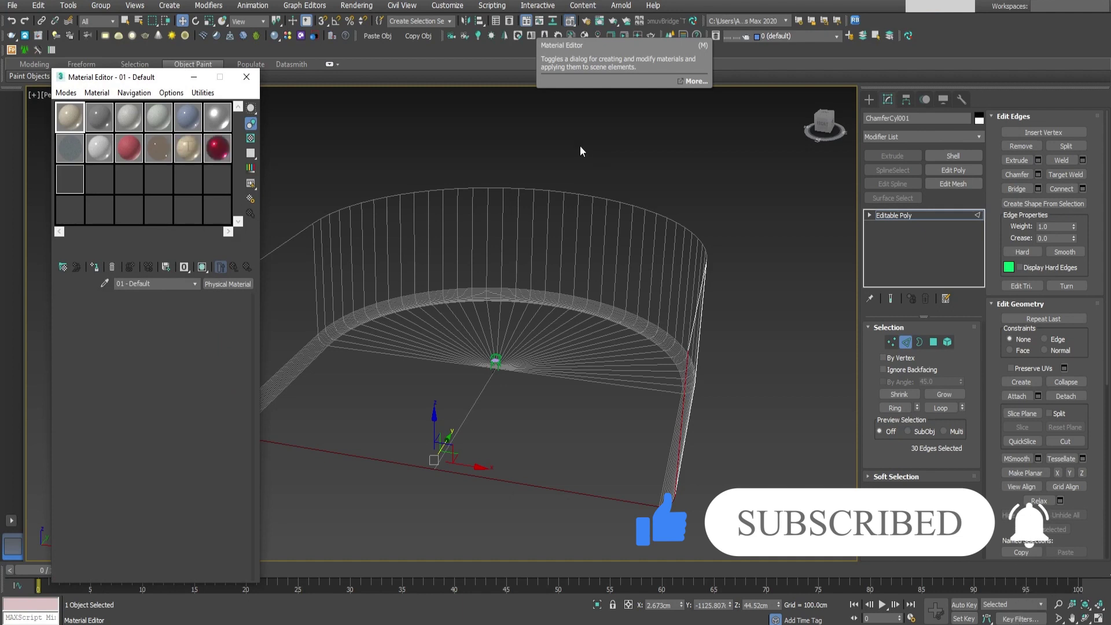
click(587, 23)
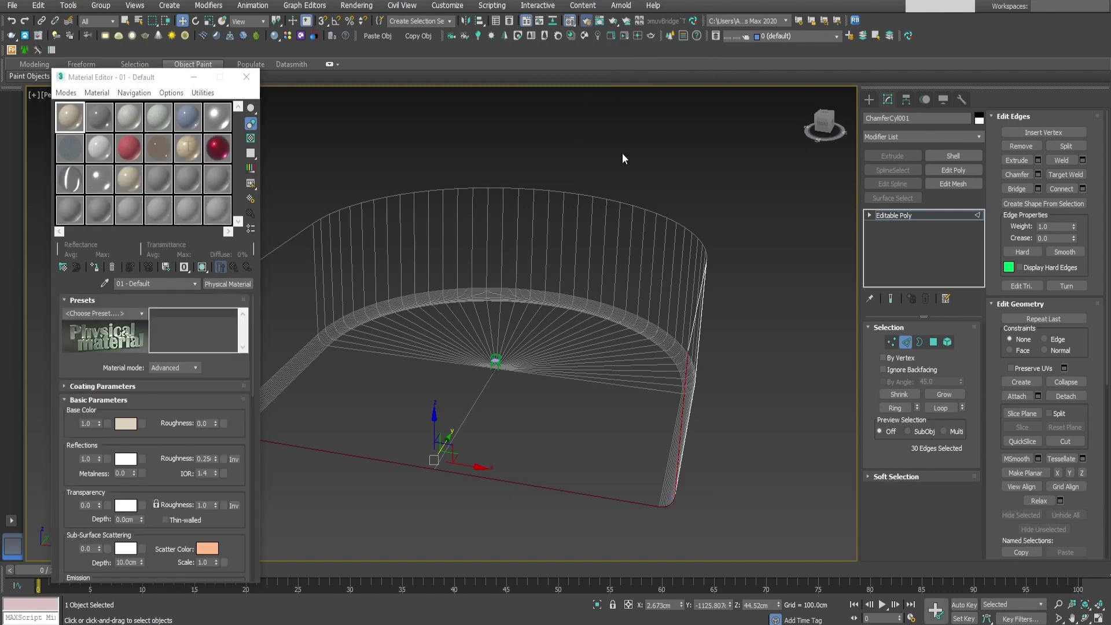
click(267, 145)
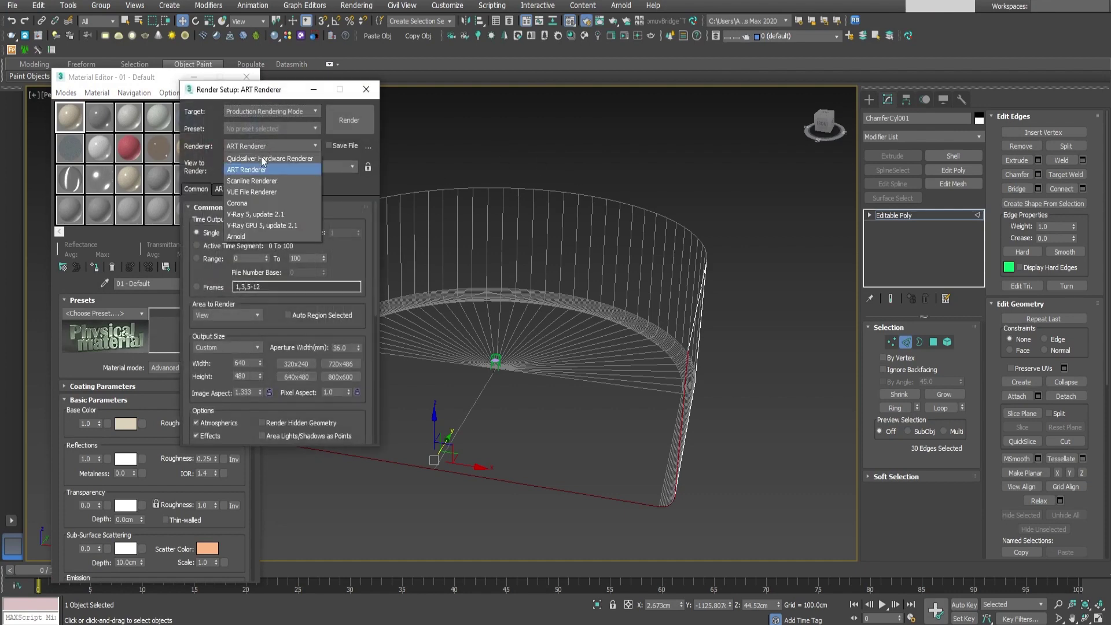
click(256, 215)
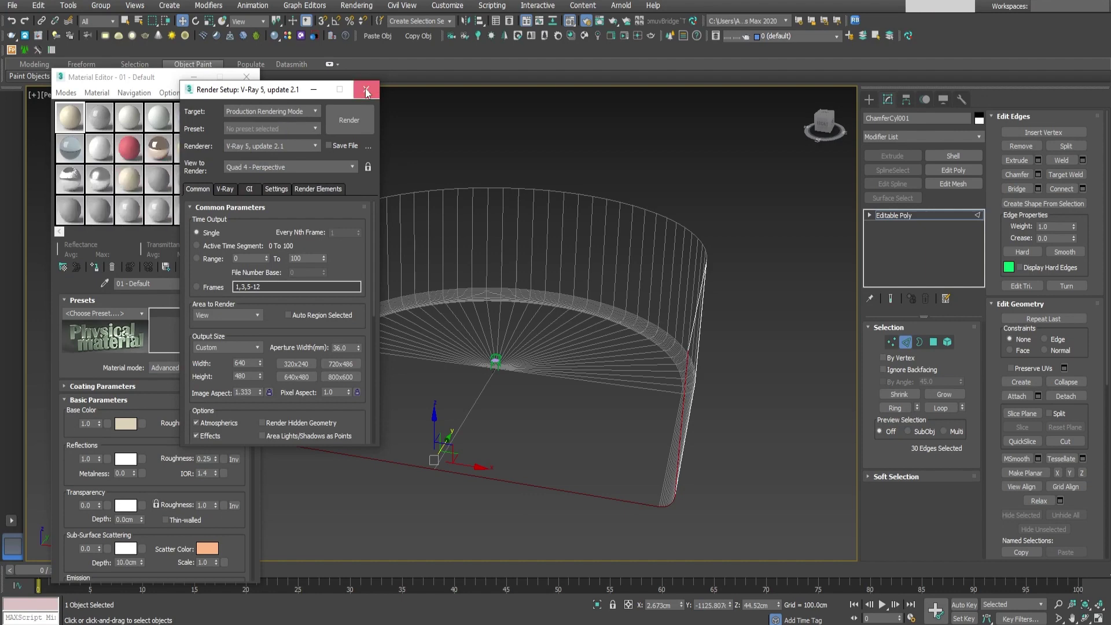
click(366, 91)
click(217, 210)
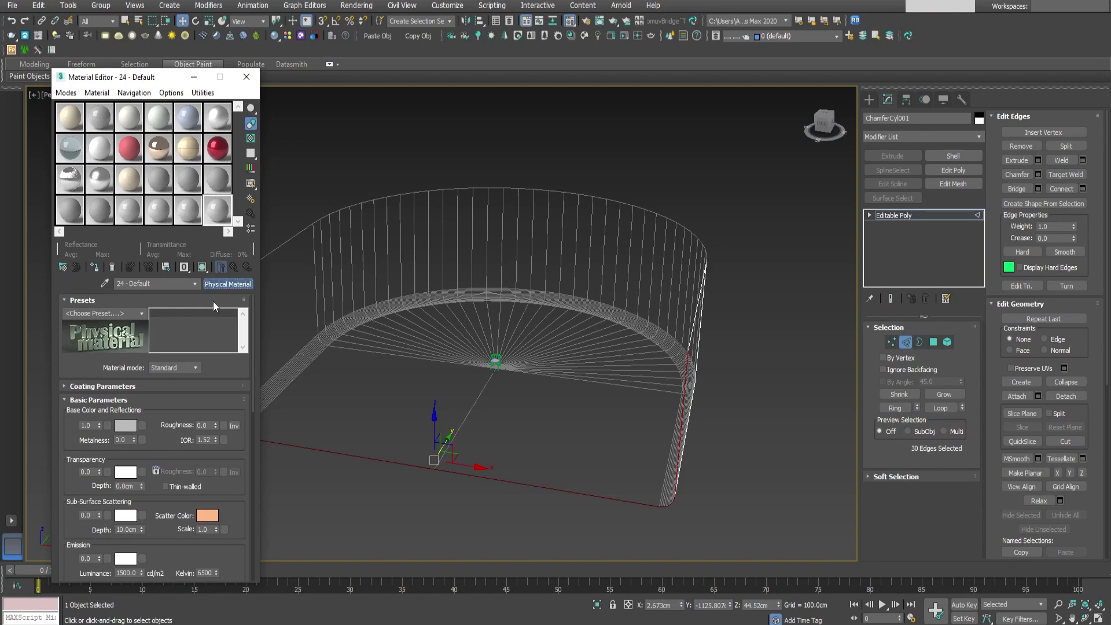
- Change the material to a grey VRayMtl and drag it onto the curved backdrop
click(231, 286)
click(445, 339)
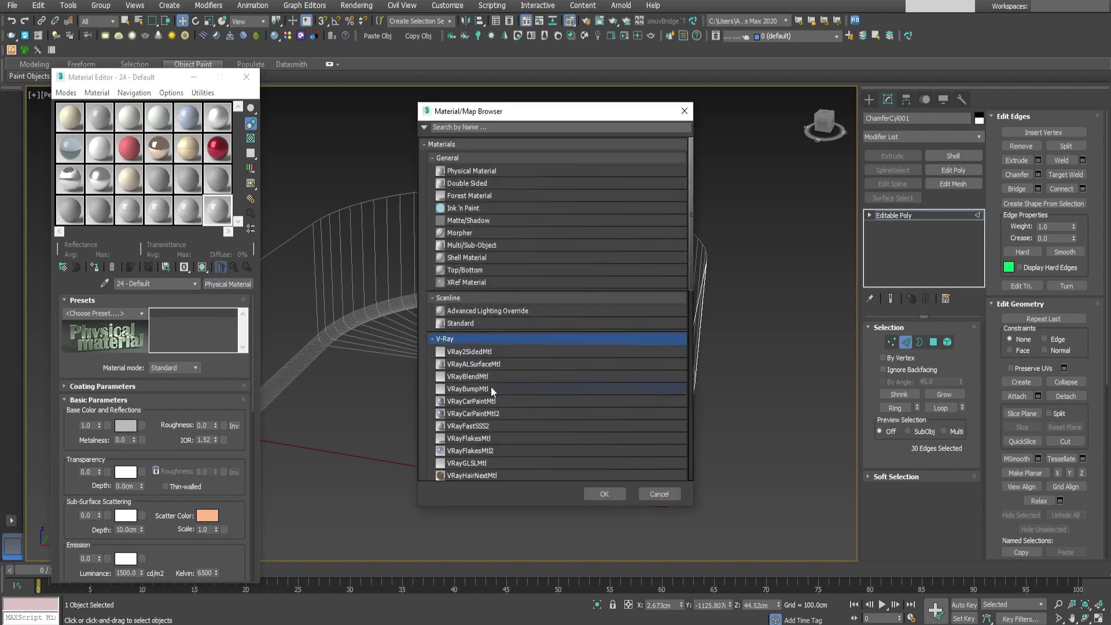
scroll(508, 413, down, 3)
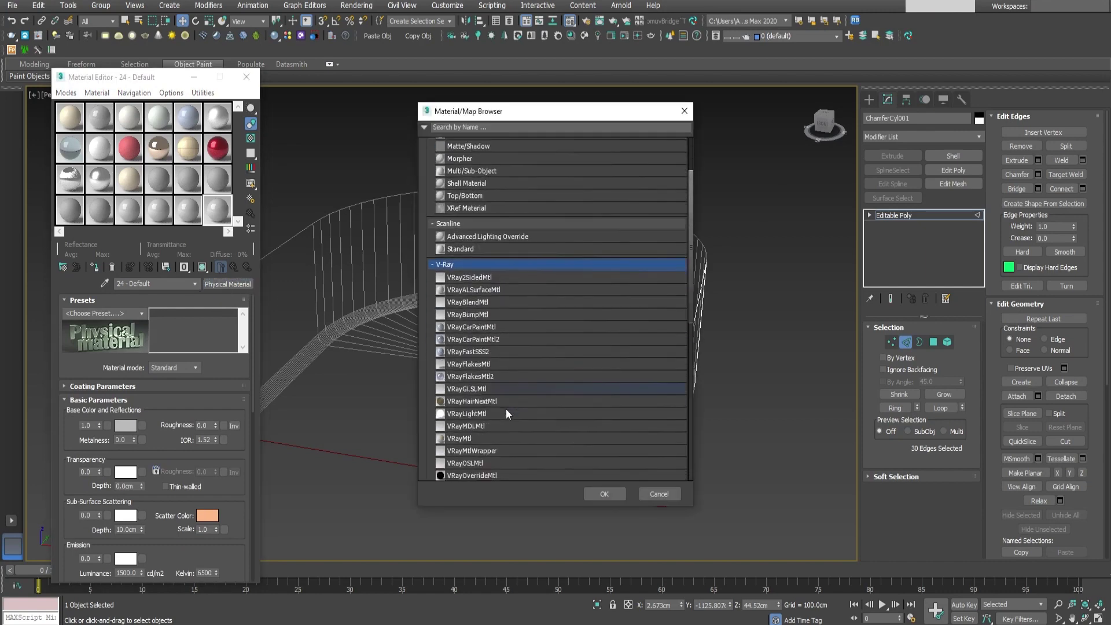
double_click(459, 440)
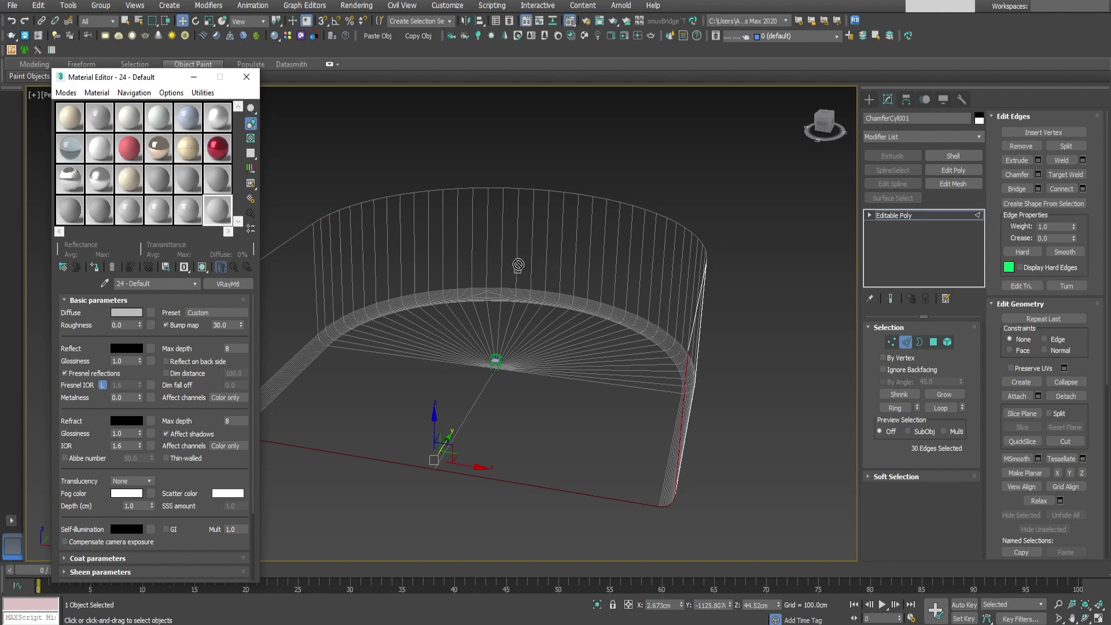
drag(518, 264, 517, 263)
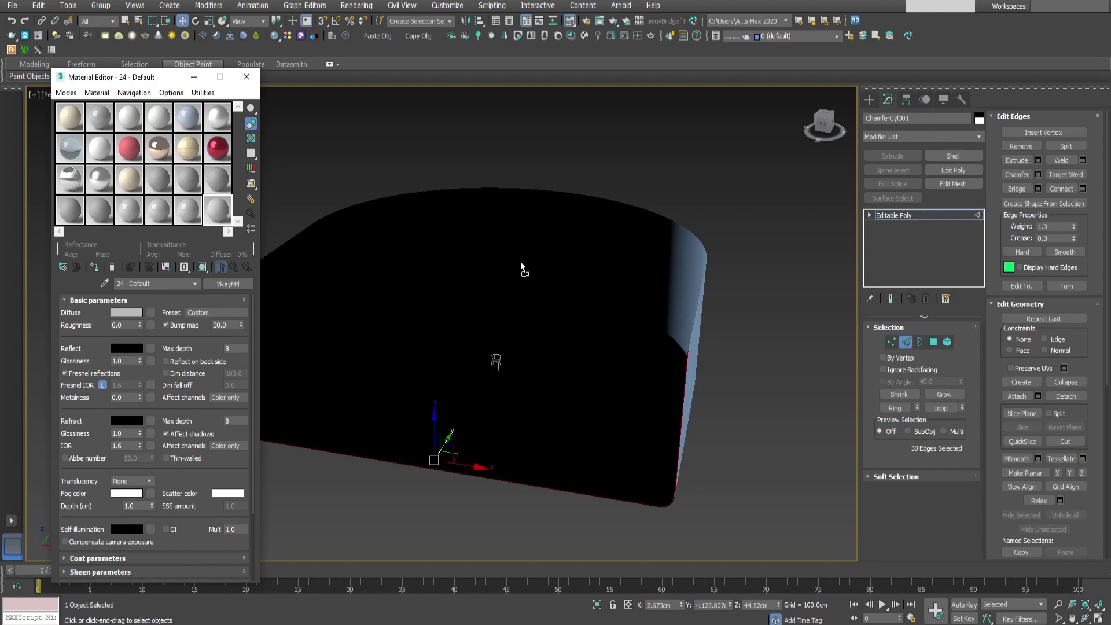
- Orbit around the shaded backdrop, exit edge mode, and deselect it in the Top view
alt+middle_drag(560, 415, 606, 398)
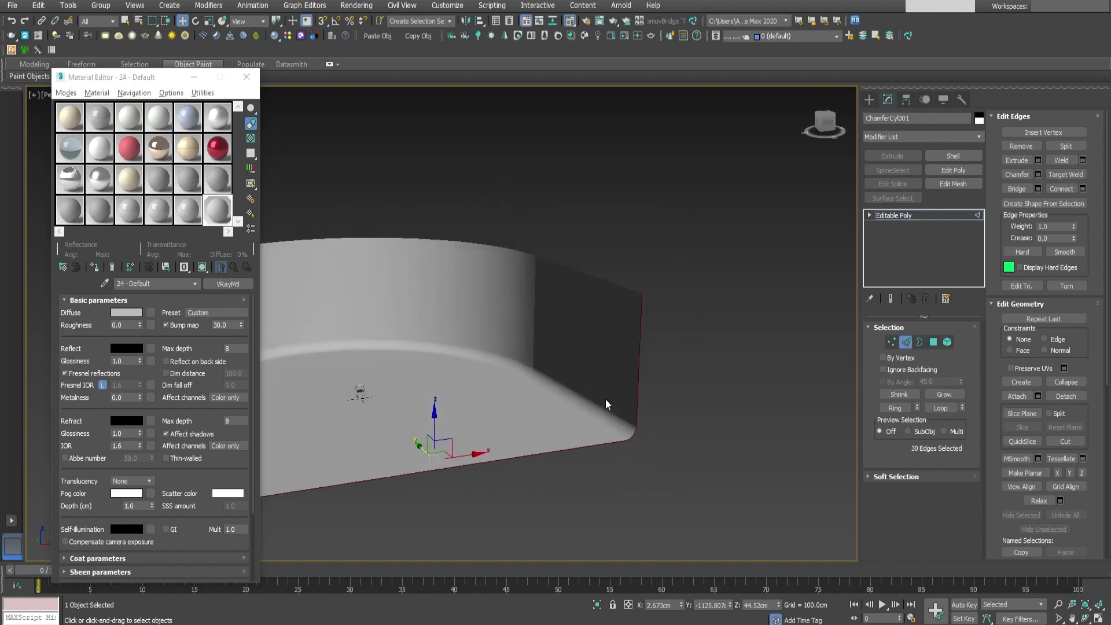
scroll(606, 399, down, 4)
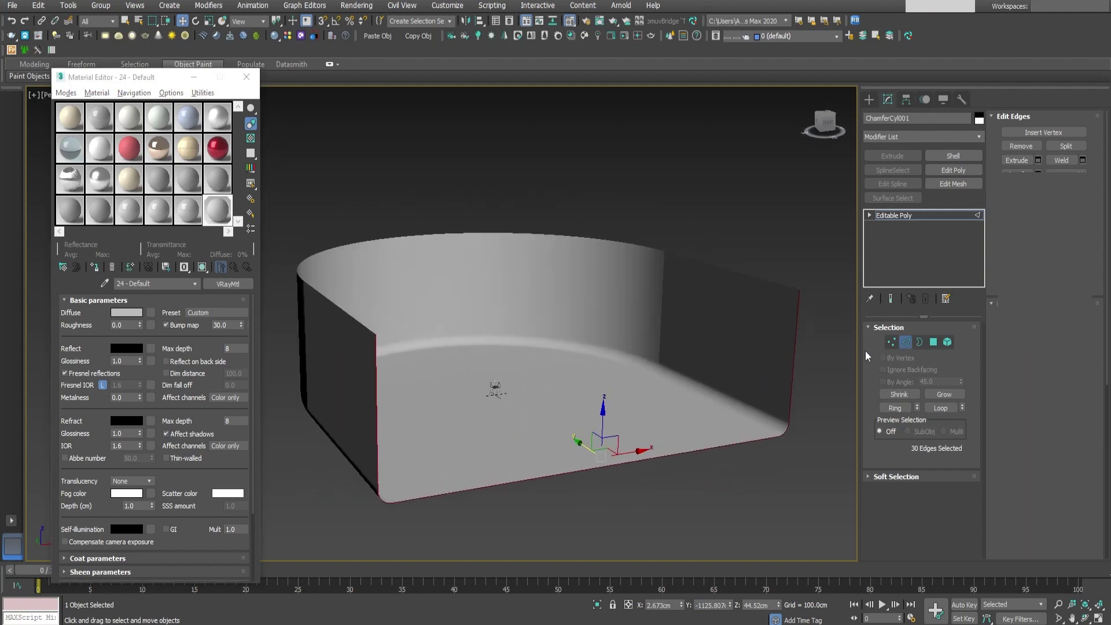
key(2)
alt+middle_drag(492, 386, 511, 386)
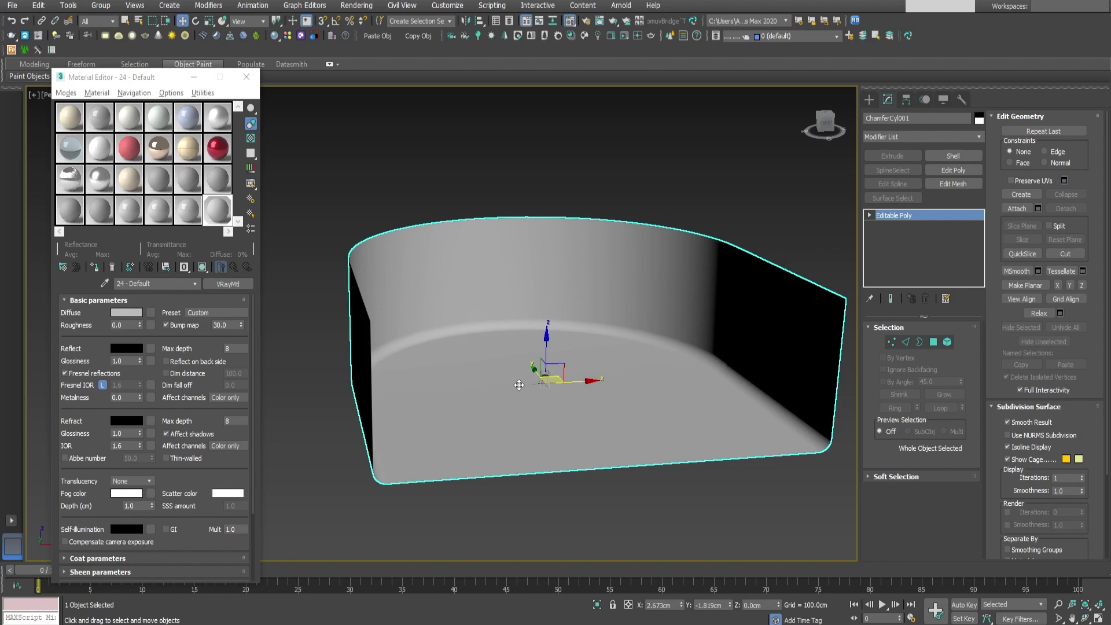
alt+middle_drag(570, 385, 569, 393)
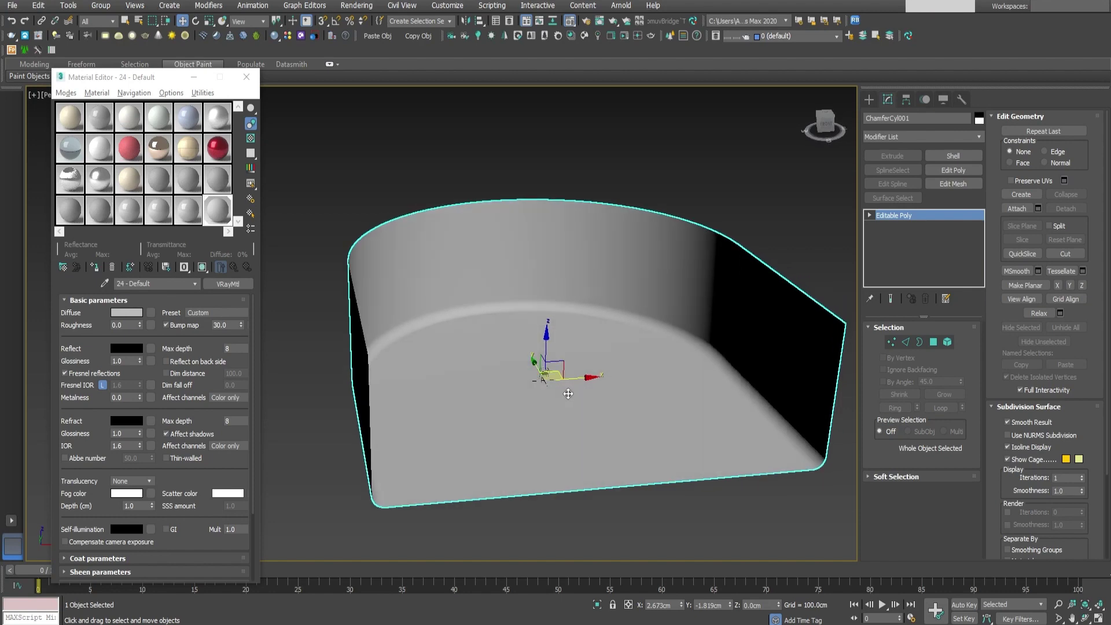
key(t)
middle_drag(473, 265, 467, 294)
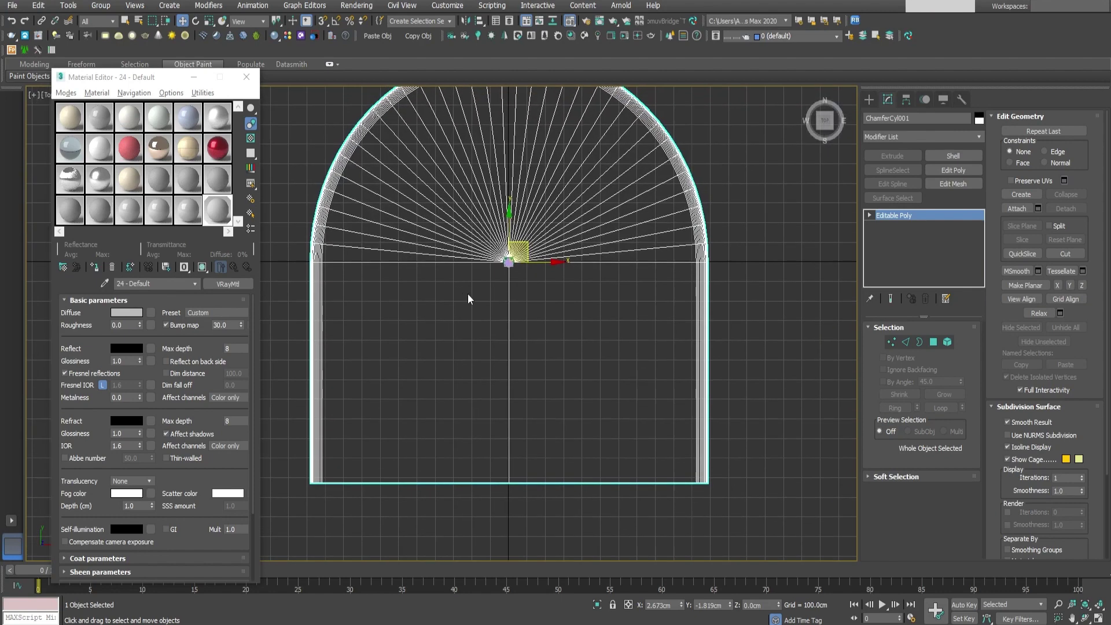
click(536, 319)
- Create a VRayPhysicalCam in the Top view aimed into the backdrop
click(871, 102)
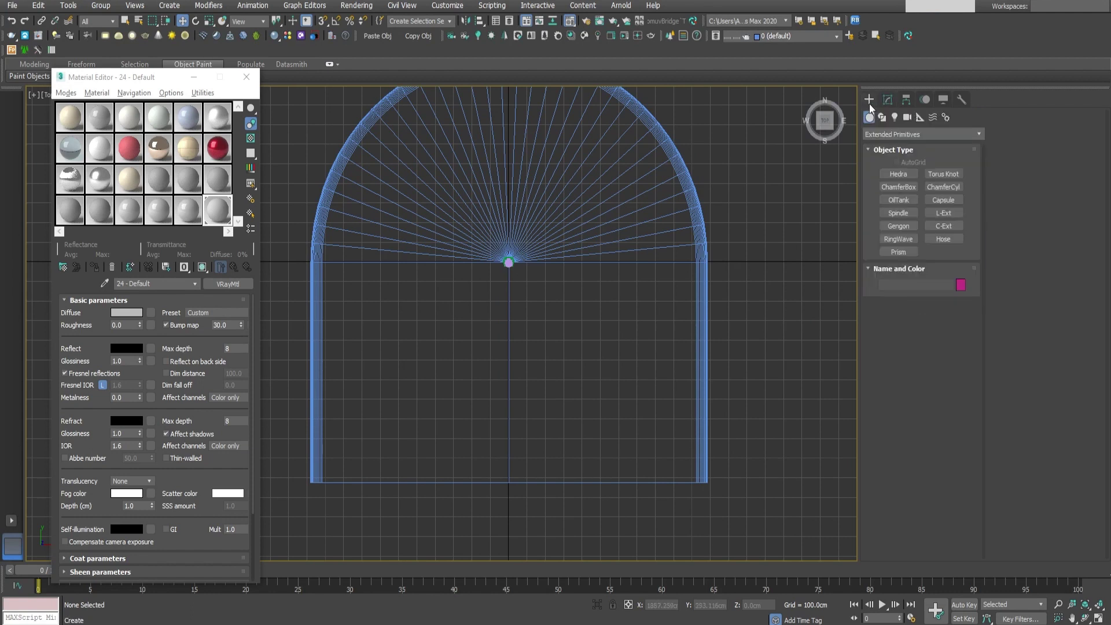
click(908, 119)
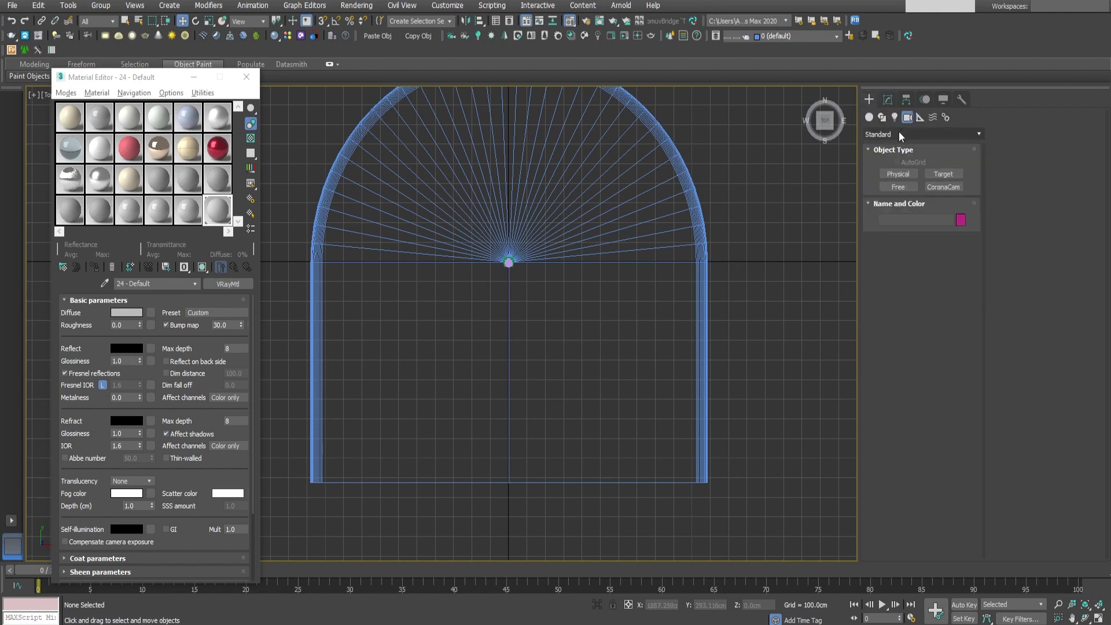
click(898, 130)
click(875, 158)
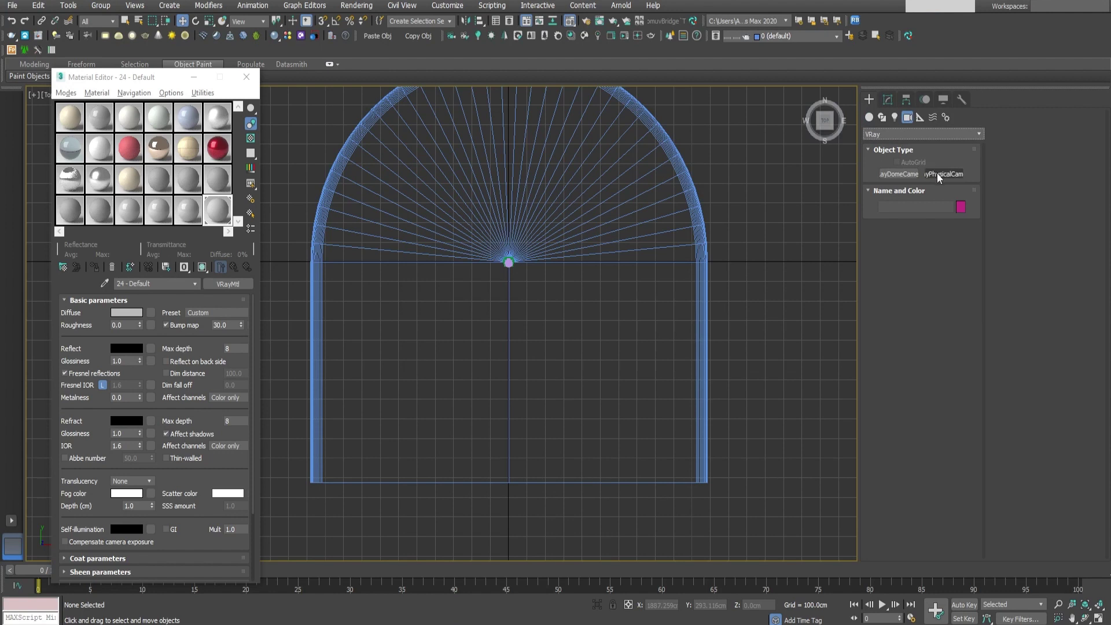
click(938, 174)
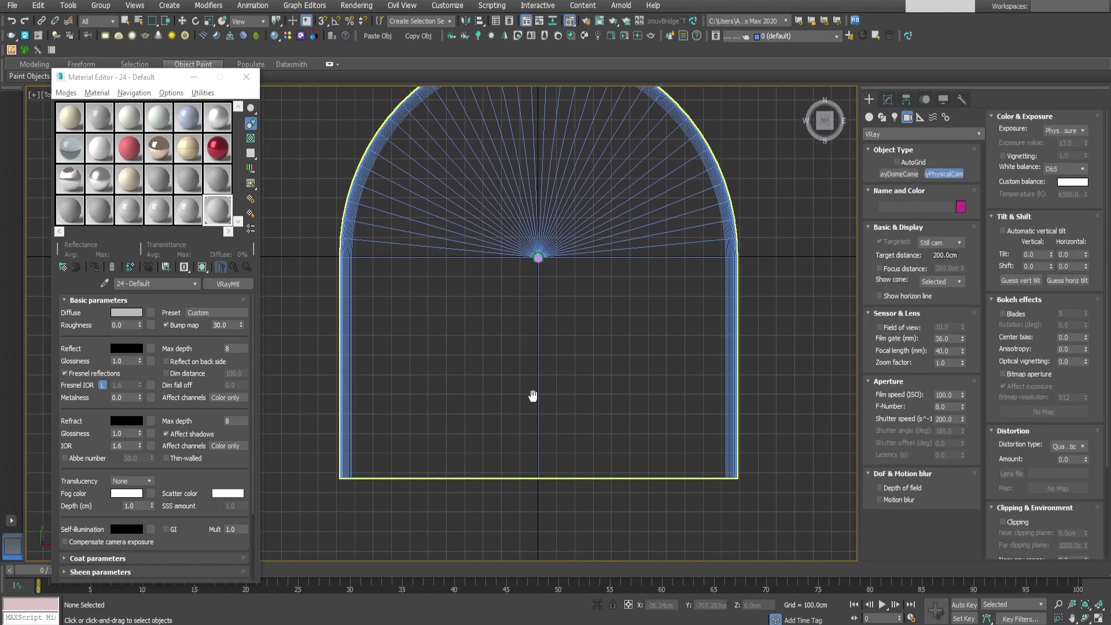
drag(547, 438, 547, 270)
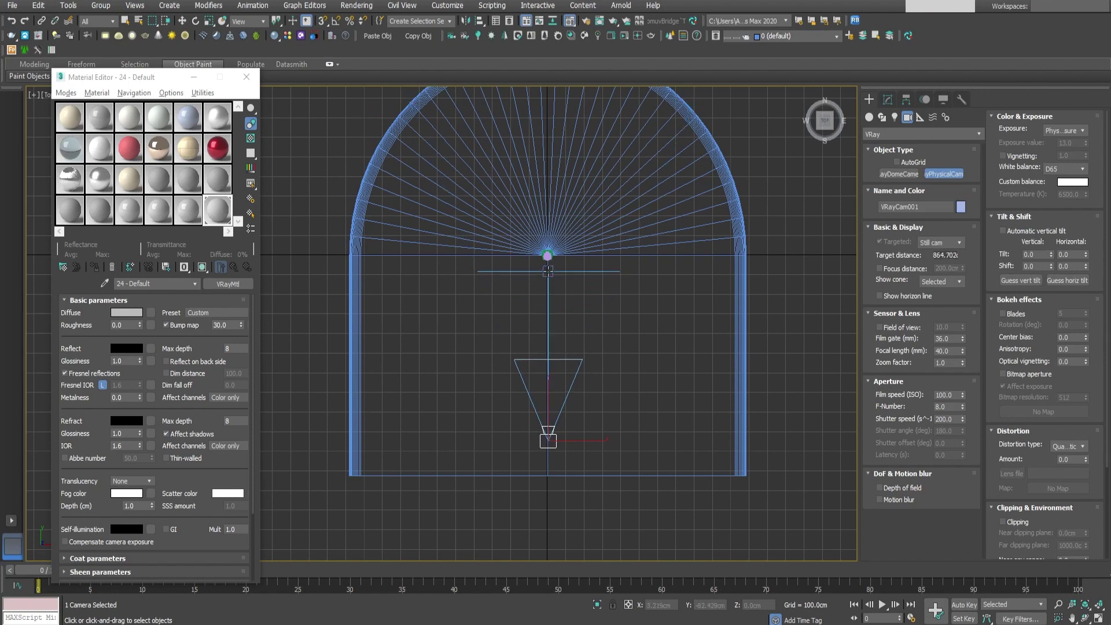
right_click(551, 305)
- Set the camera's film gate to 10 mm and return to the four-view layout
click(888, 100)
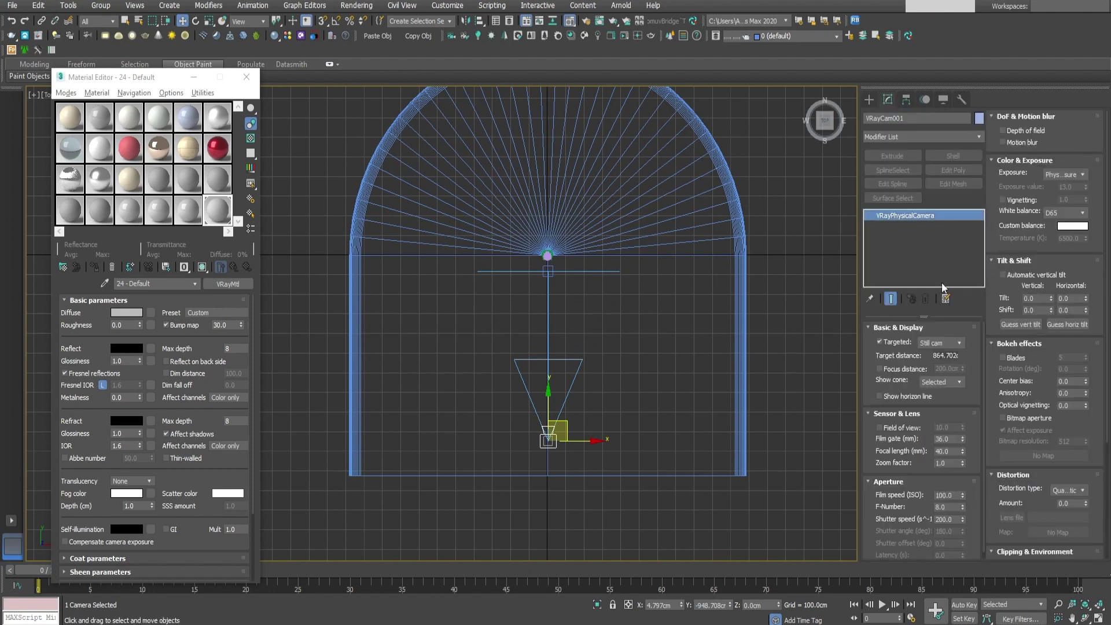
double_click(952, 439)
text(10)
key(Return)
middle_drag(480, 370, 557, 327)
key(alt+w)
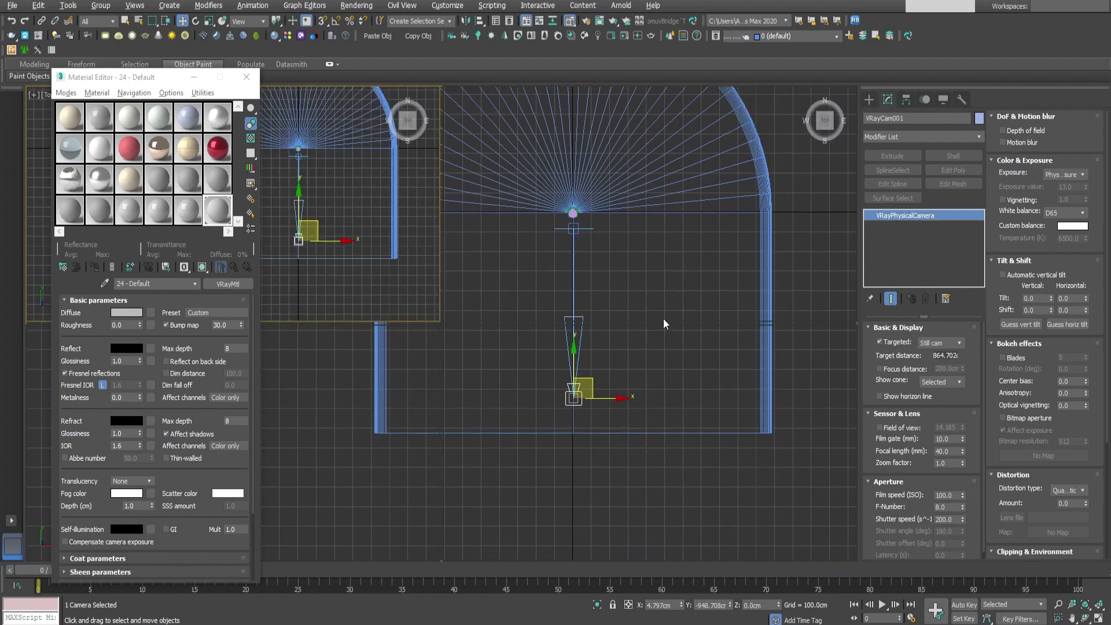
middle_drag(577, 370, 554, 366)
- Look through VRayCam001, lower the view to frame the whole chair, enable Safe Frame, and open Render Setup
click(681, 480)
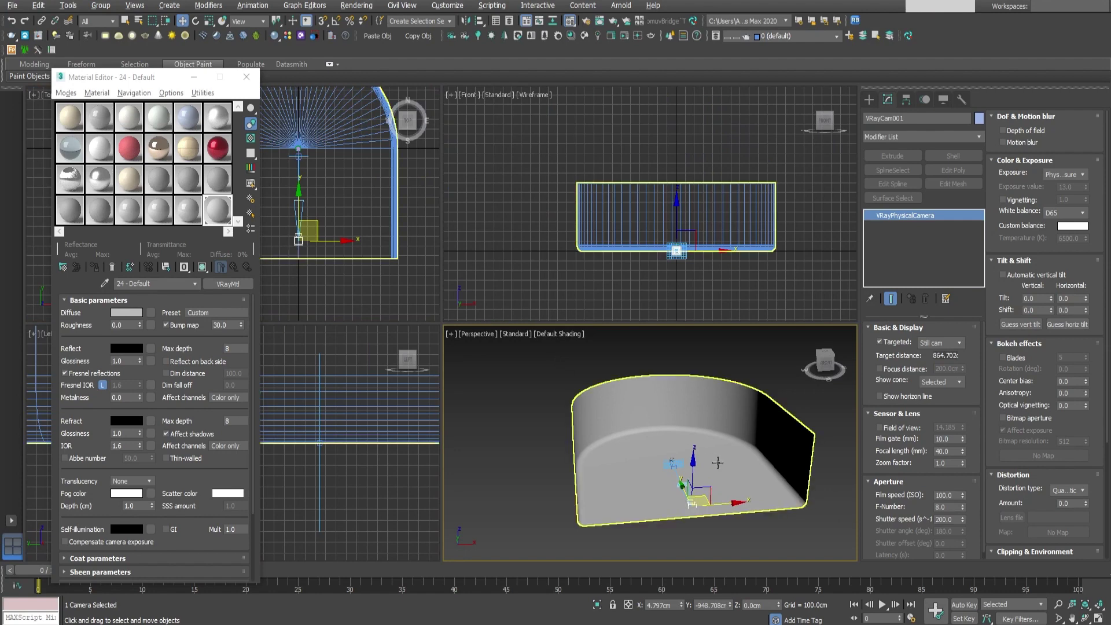
scroll(681, 479, up, 3)
alt+middle_drag(682, 479, 629, 462)
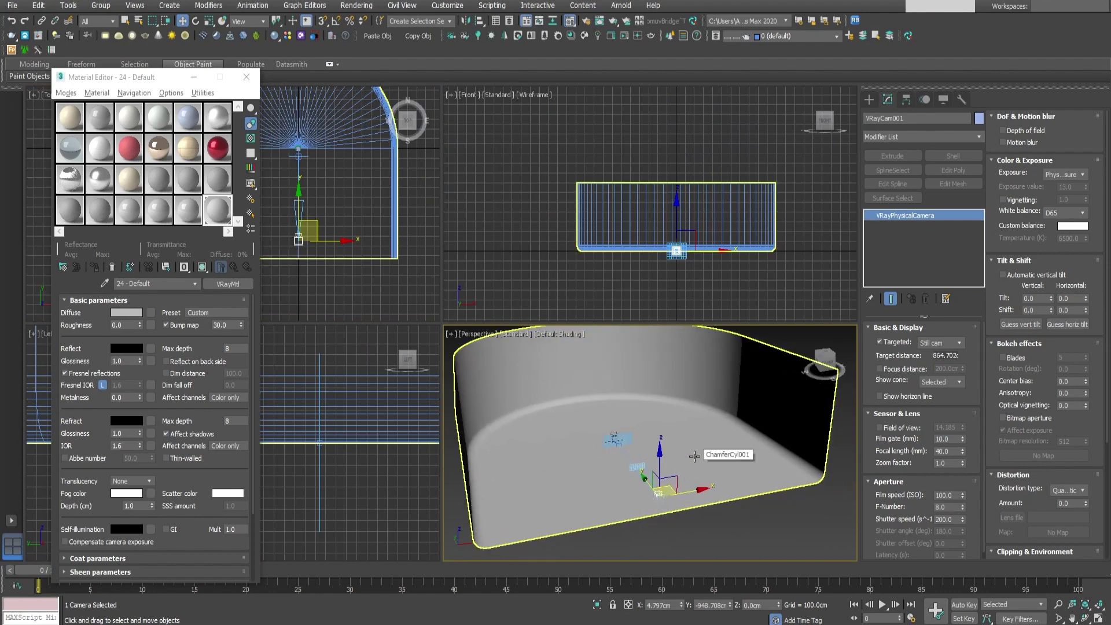
key(c)
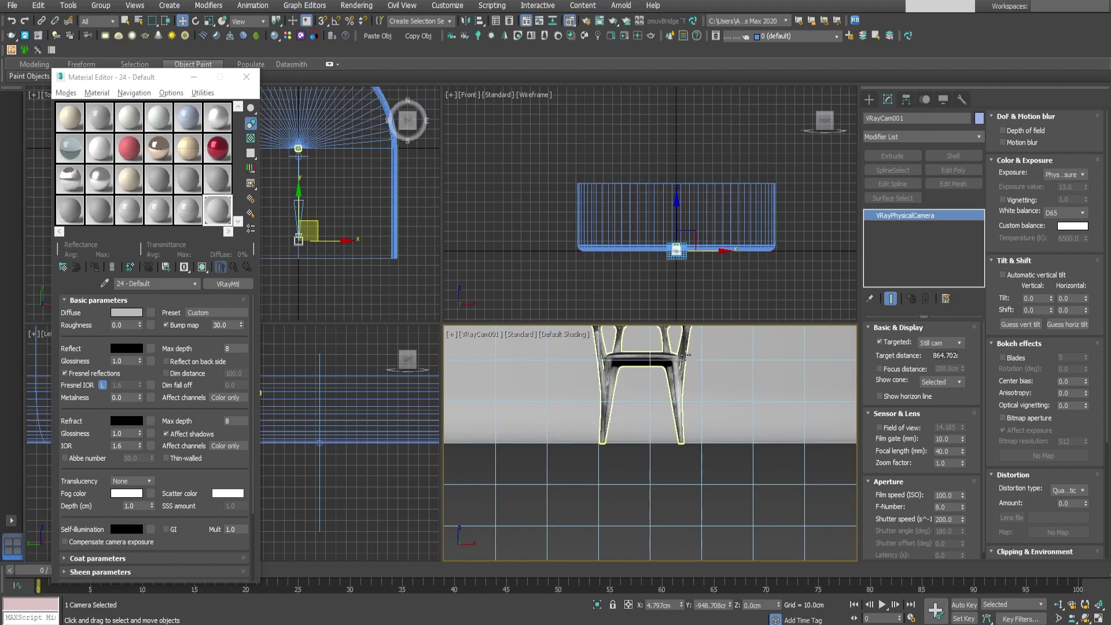
middle_drag(684, 356, 684, 417)
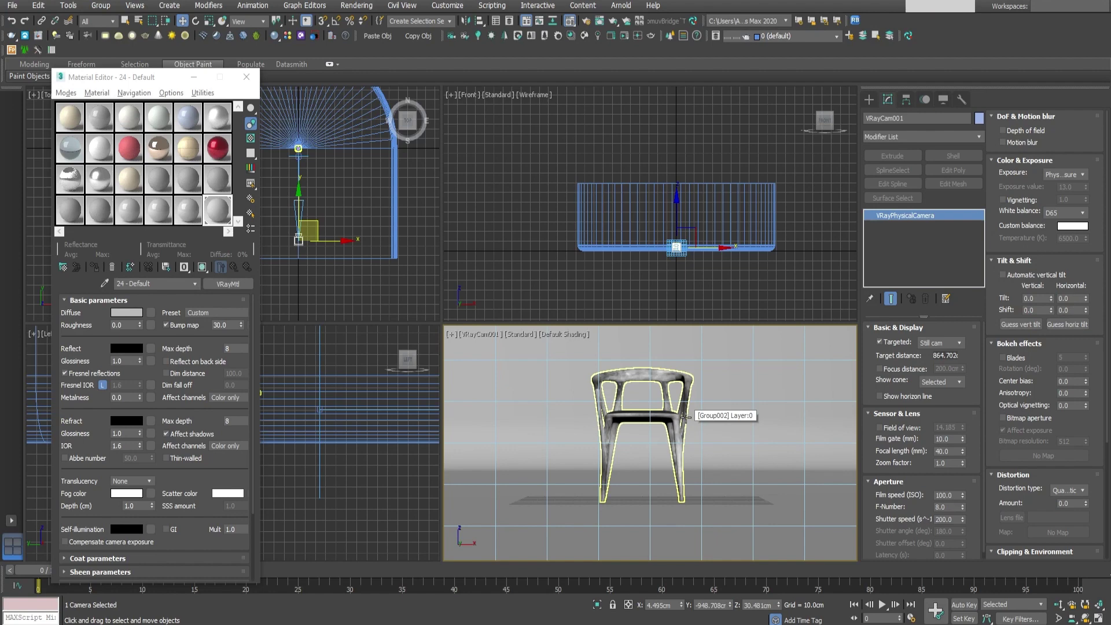
key(shift+f)
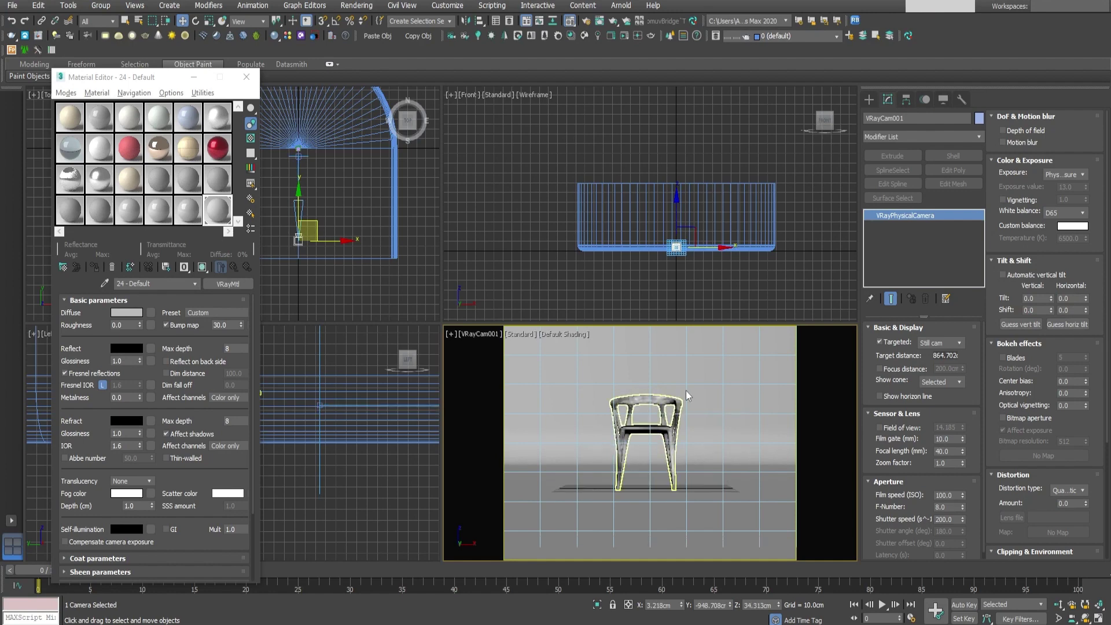
click(587, 22)
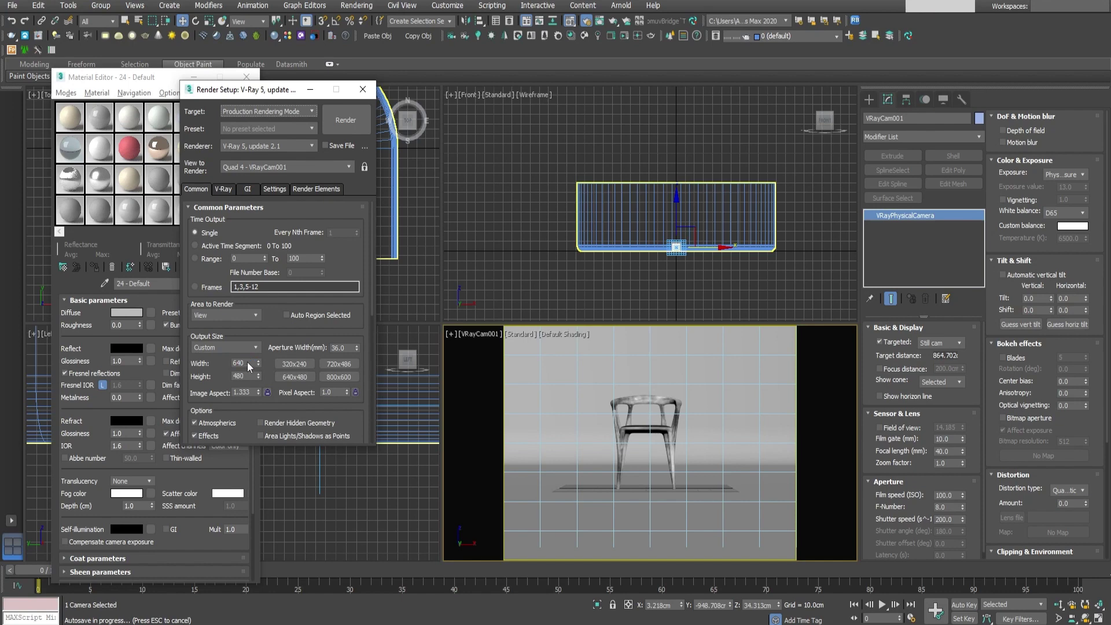
- Set the output width and height to 2000 for a square render, then close Render Setup
key(Escape)
double_click(250, 362)
text(2000)
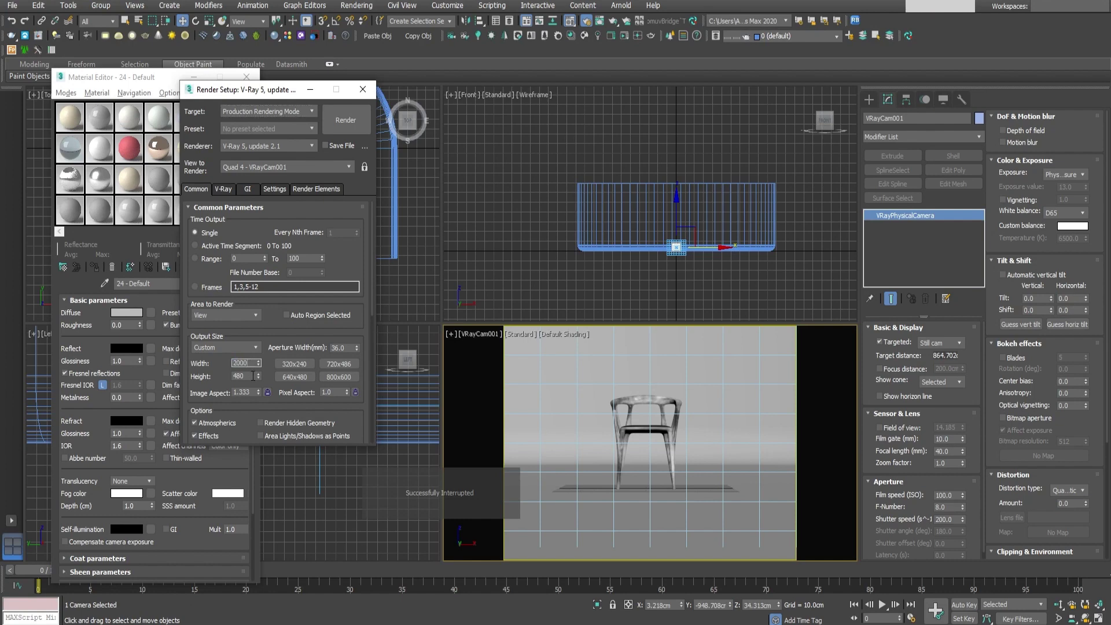
key(Return)
double_click(250, 376)
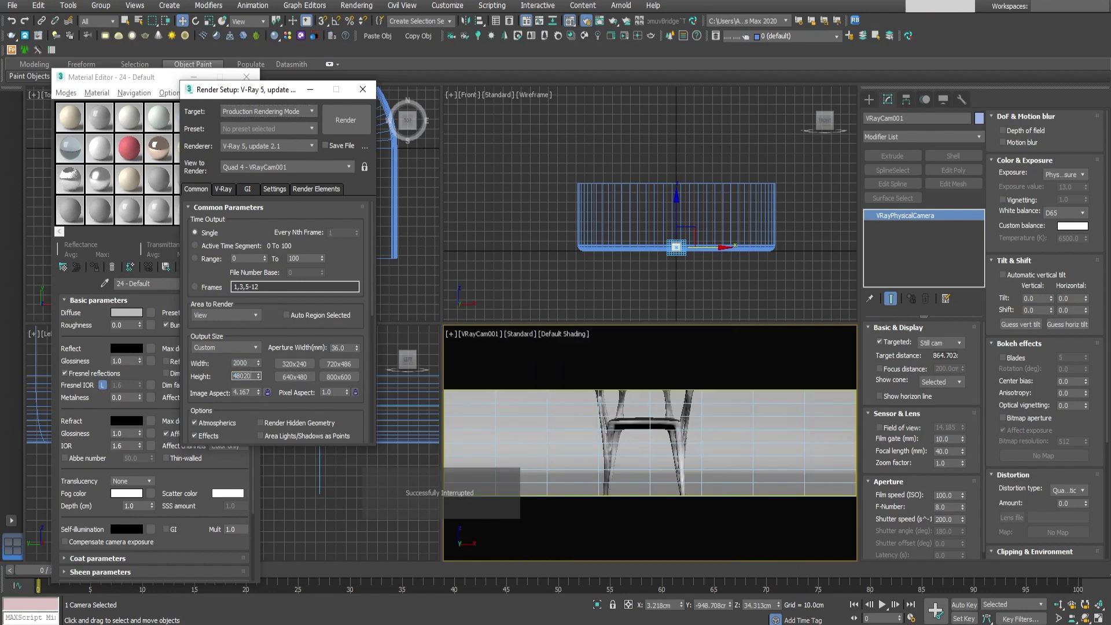
text(2000)
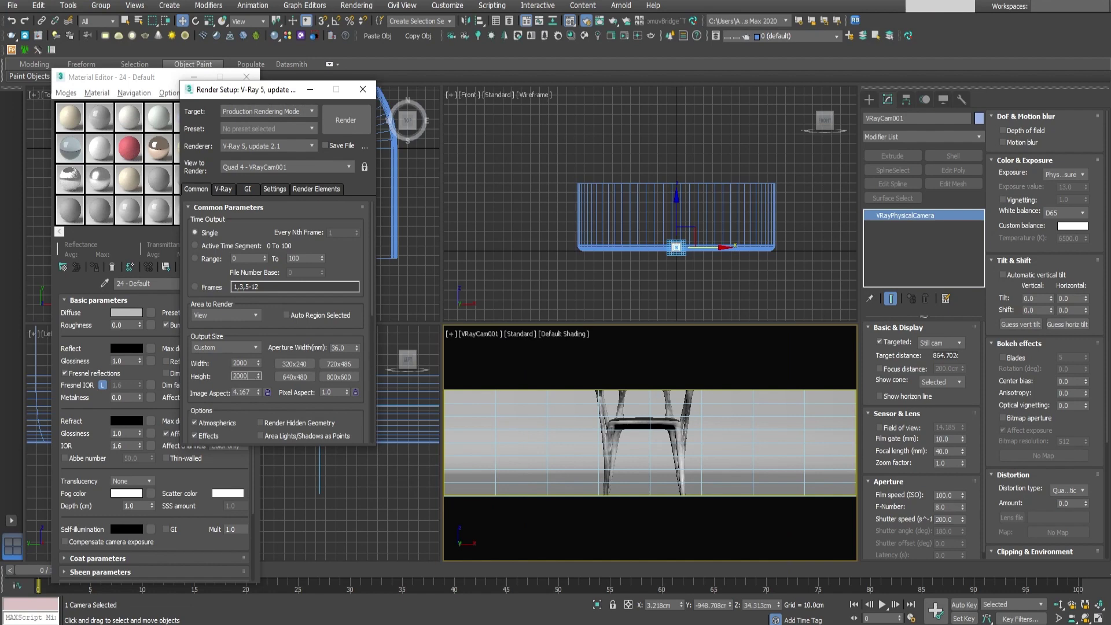
key(Return)
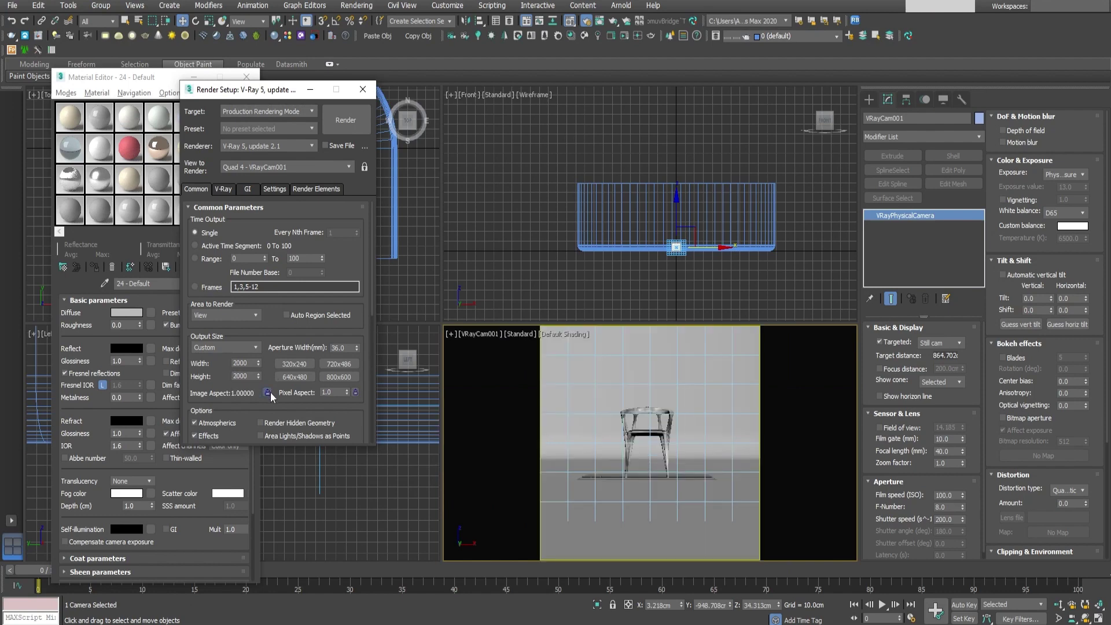
middle_drag(605, 245, 609, 243)
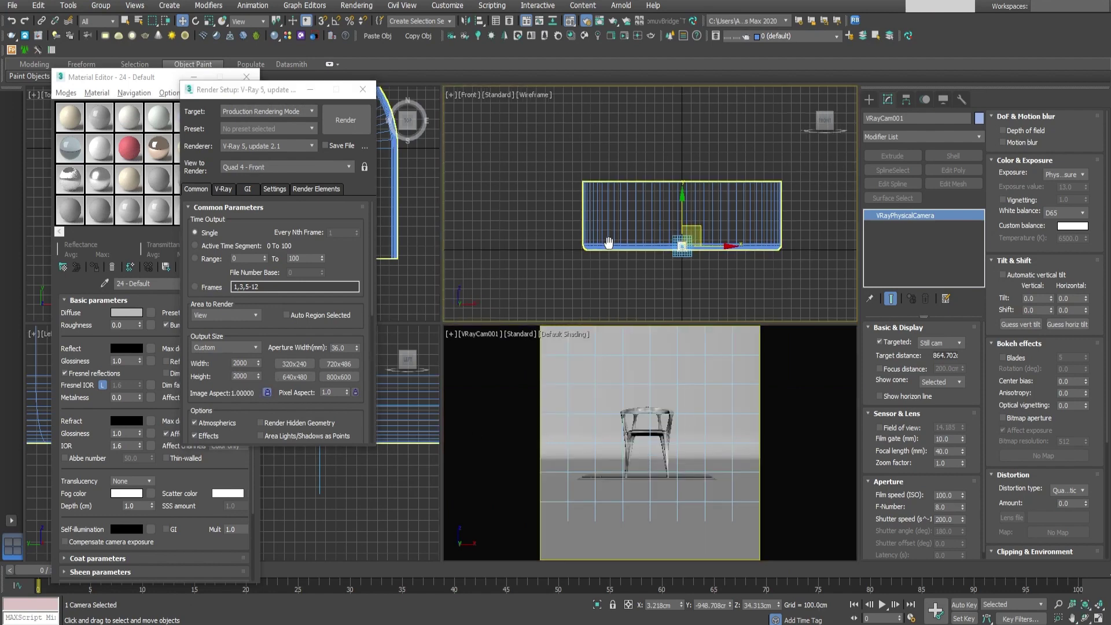
middle_click(408, 174)
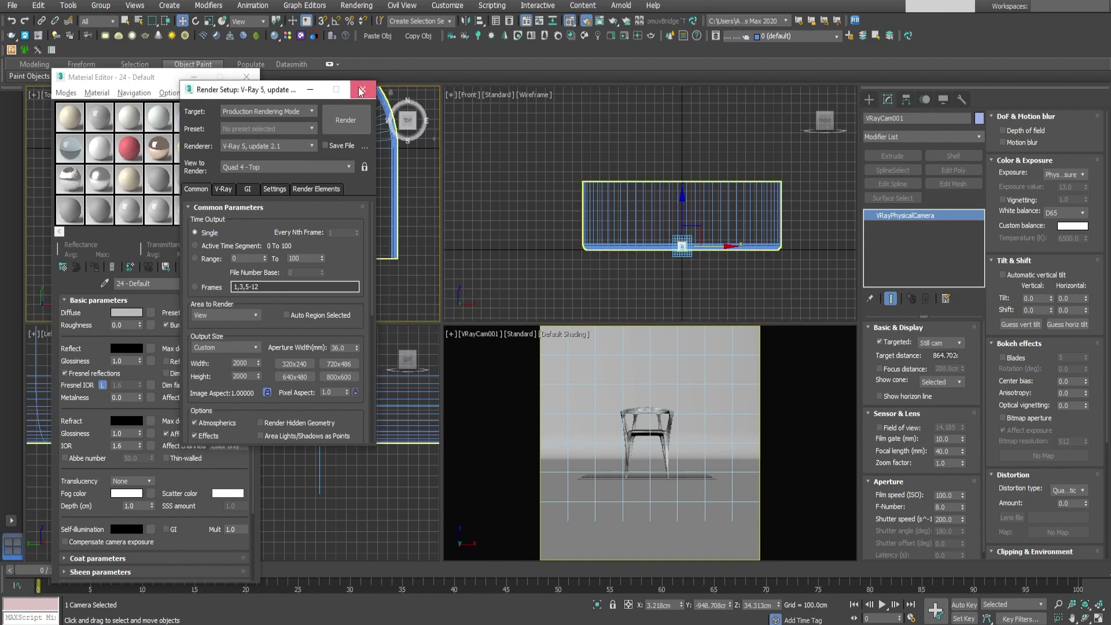
click(363, 89)
- Move VRayCam001 closer to its target in the Top view and raise it in the Left view
middle_drag(305, 204, 356, 218)
drag(356, 218, 357, 172)
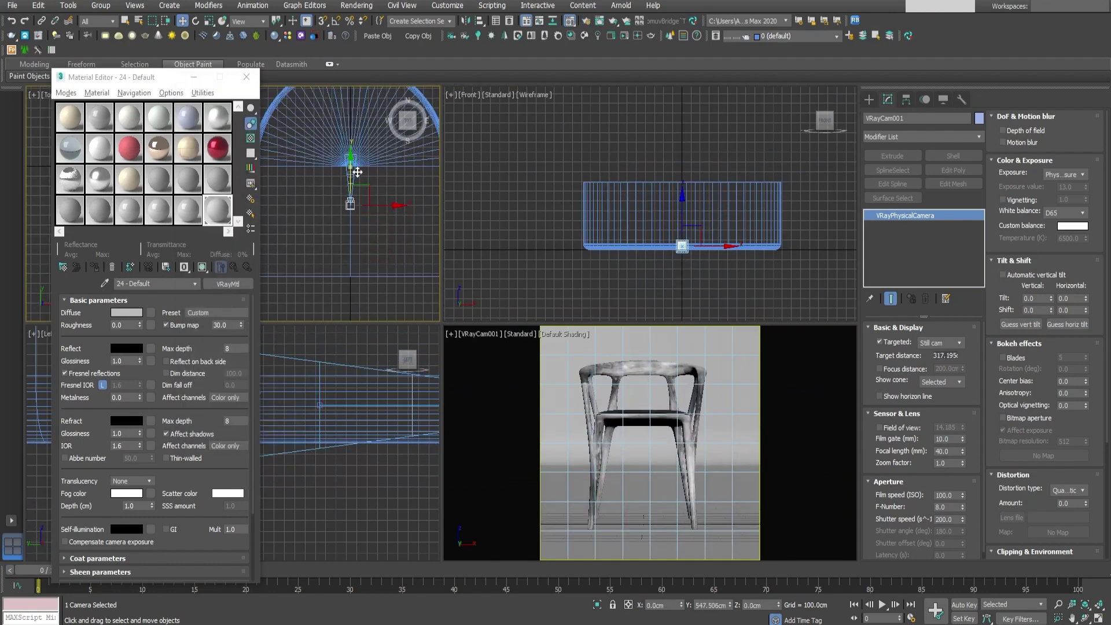
scroll(358, 446, down, 3)
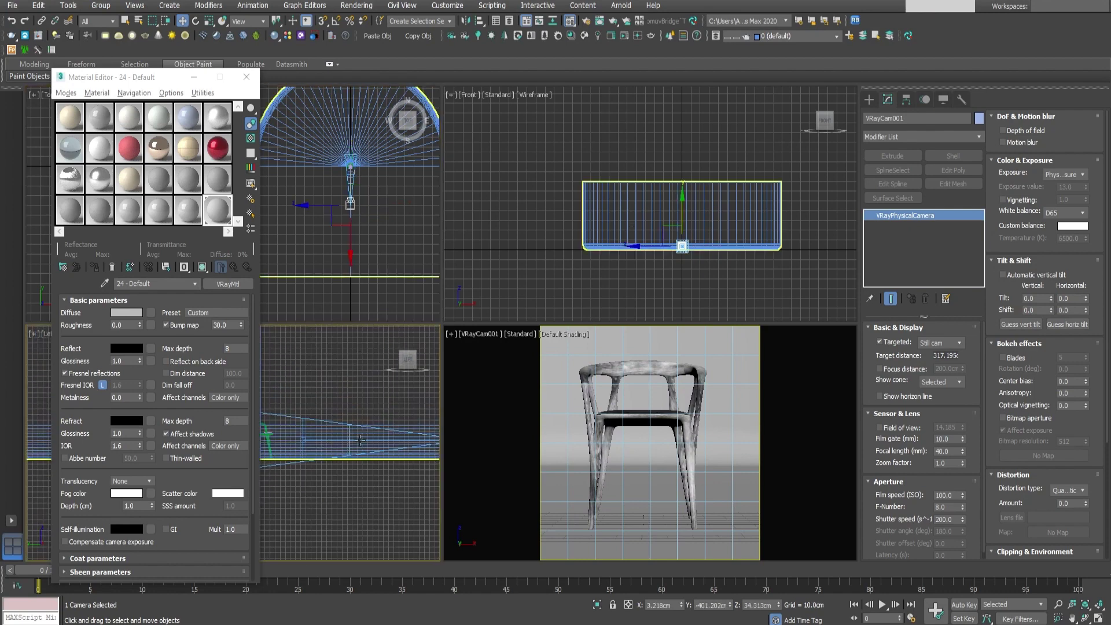
middle_drag(358, 446, 339, 438)
drag(393, 407, 393, 399)
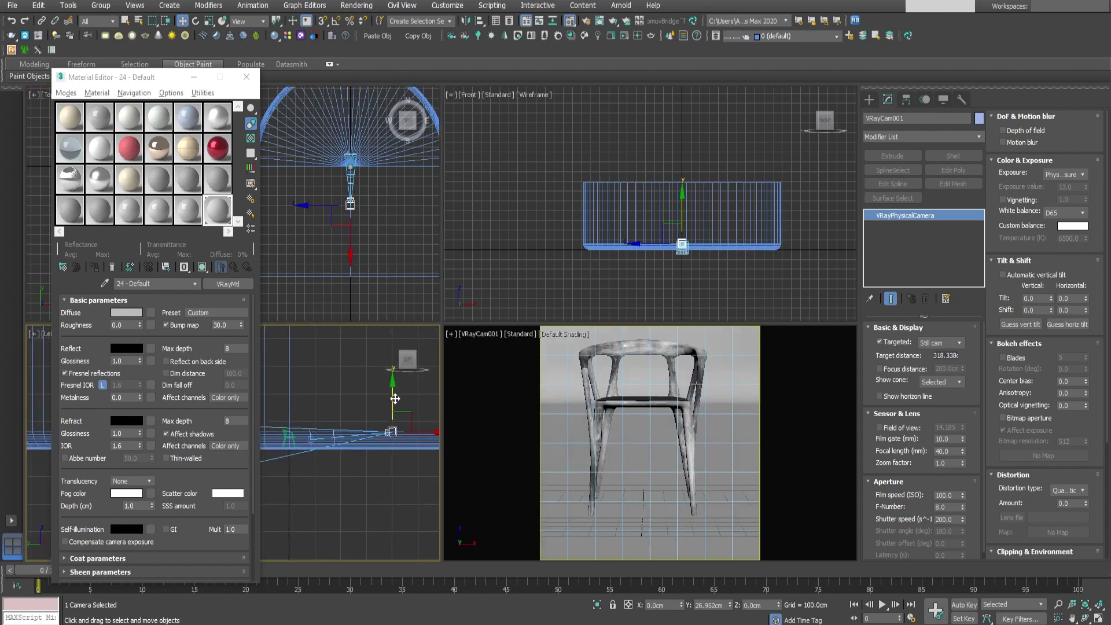
middle_drag(640, 422, 647, 438)
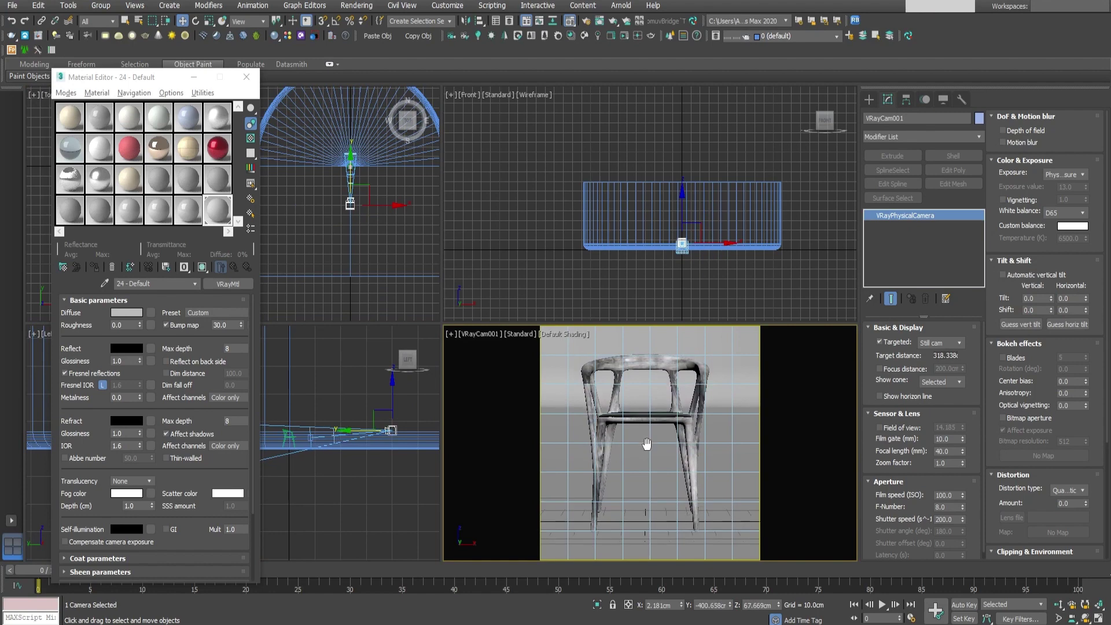
- Rotate the chair group Group002 about Z so the camera sees it at an angle
click(649, 422)
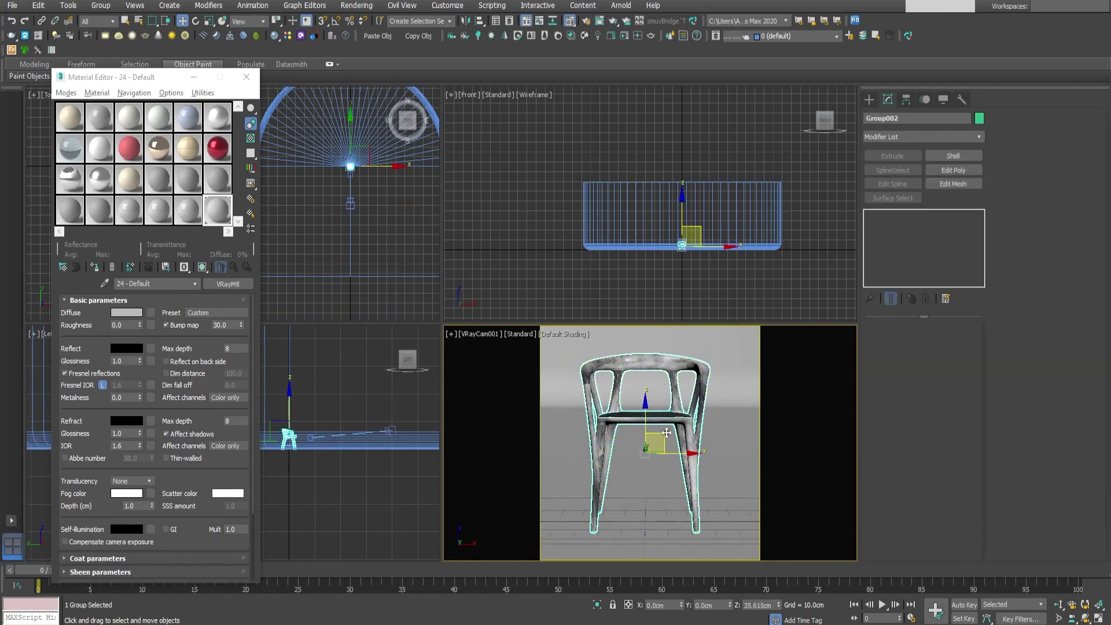
key(e)
drag(665, 466, 629, 463)
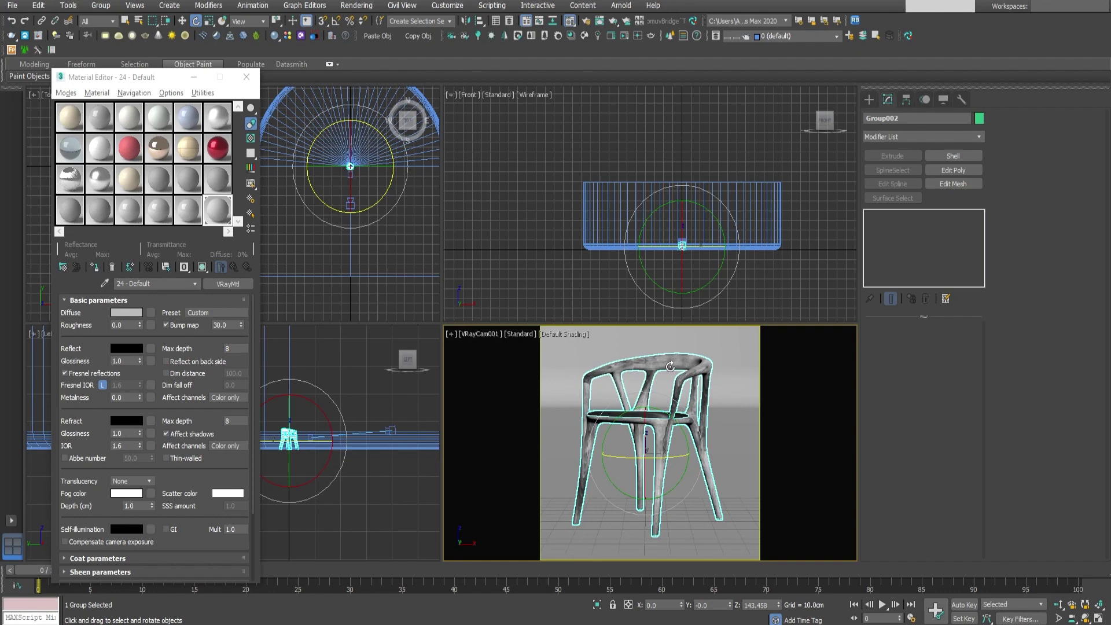
click(385, 290)
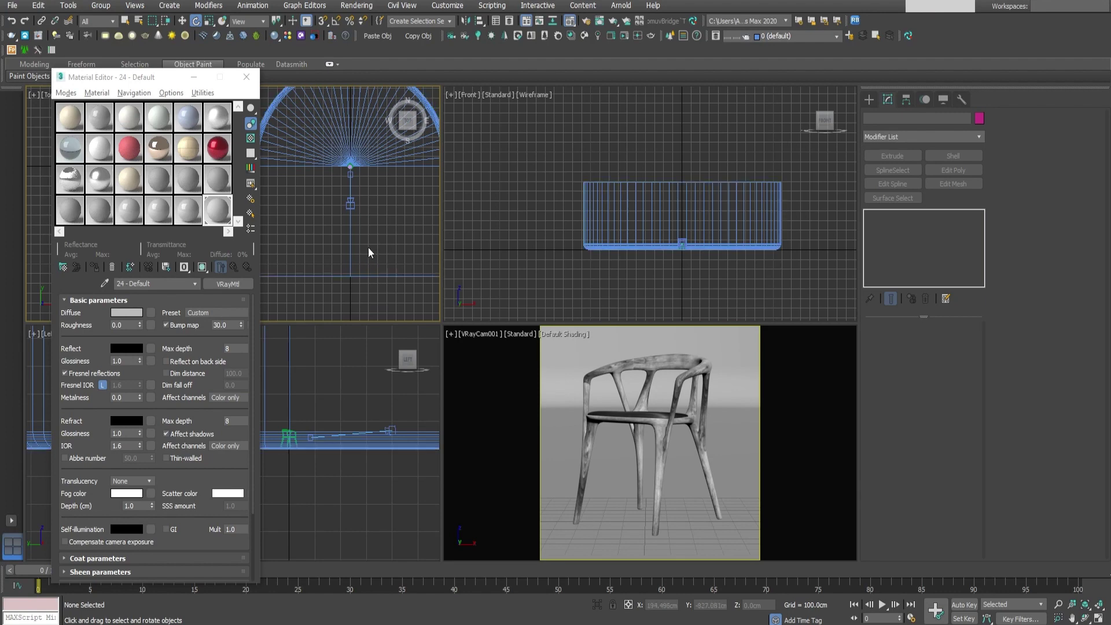
mouse_move(368, 248)
middle_down()
mouse_move(334, 242)
mouse_move(362, 228)
middle_up()
- Close the Material Editor and pick VRayLight from the V-Ray light types in the Create panel
key(m)
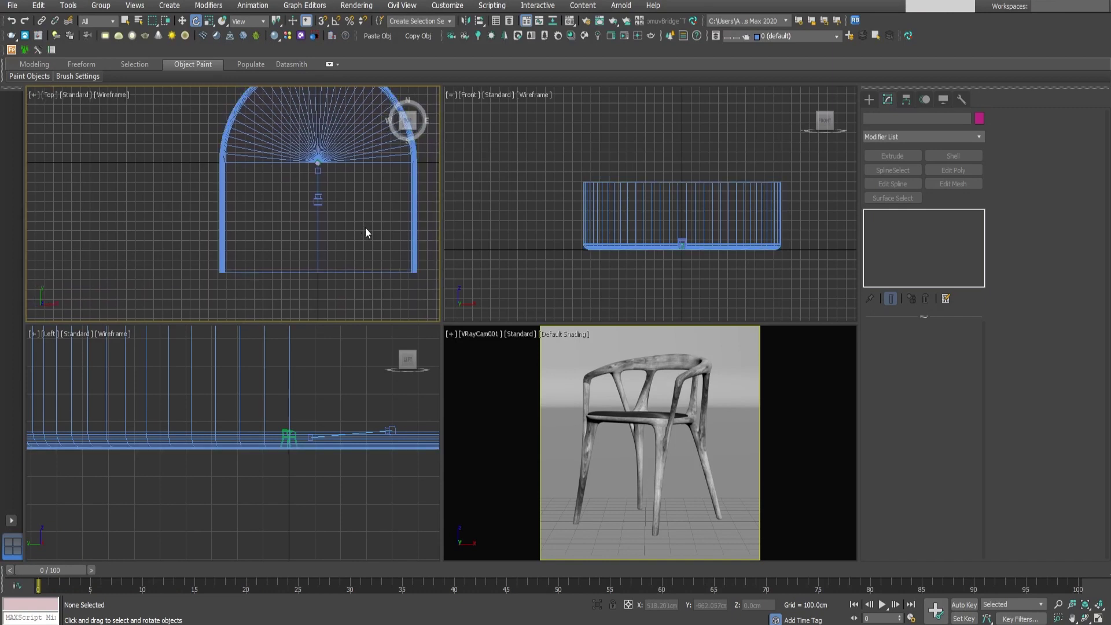
middle_drag(366, 232, 317, 249)
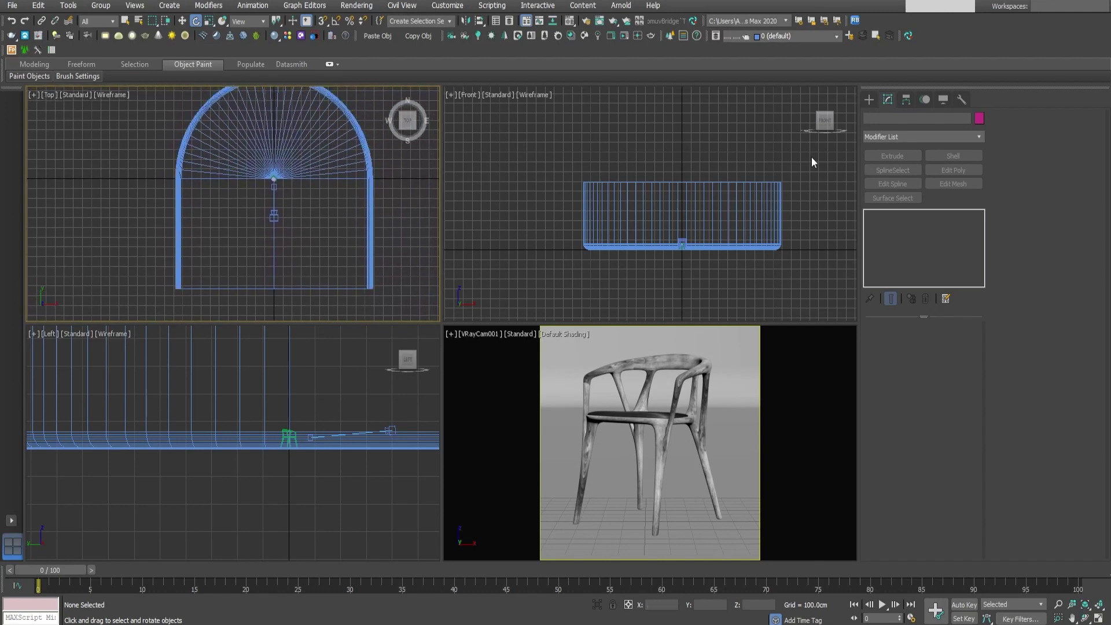
click(868, 101)
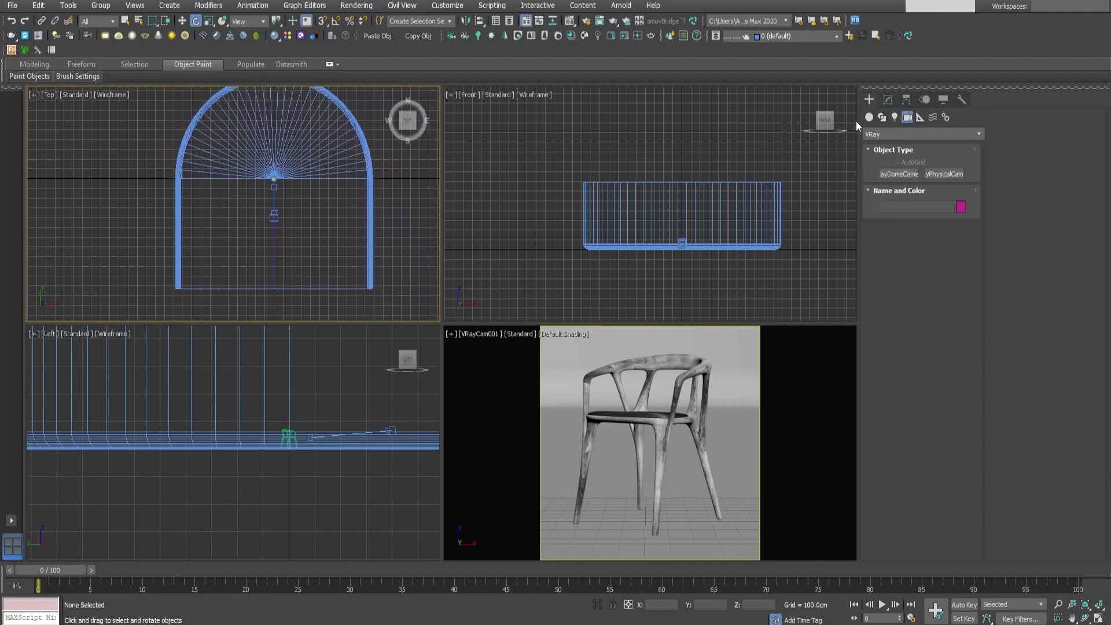
click(895, 118)
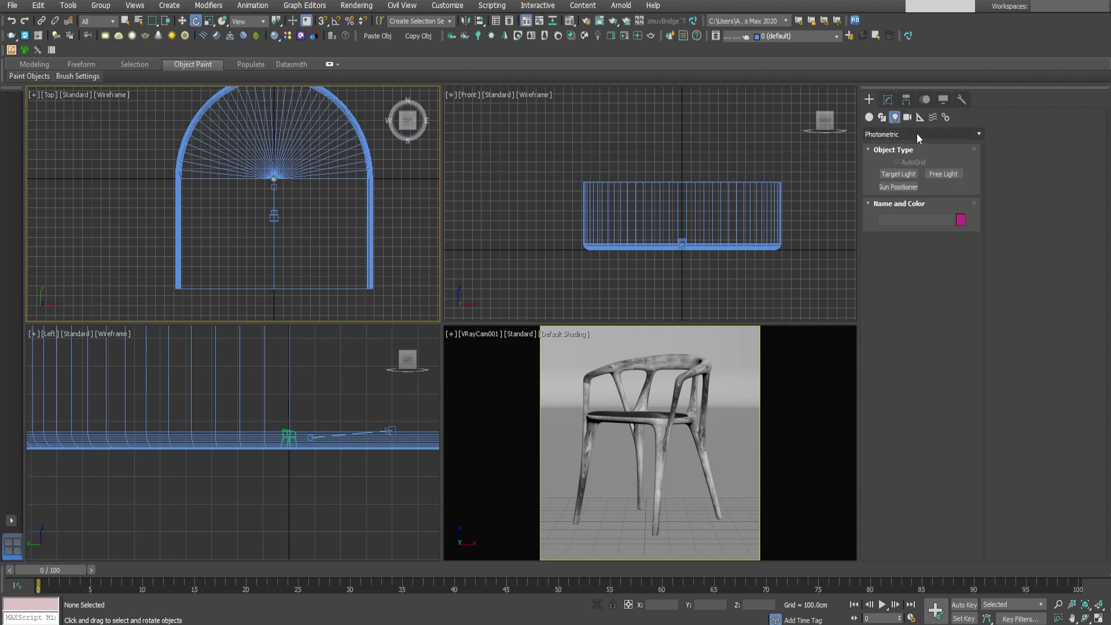
click(918, 134)
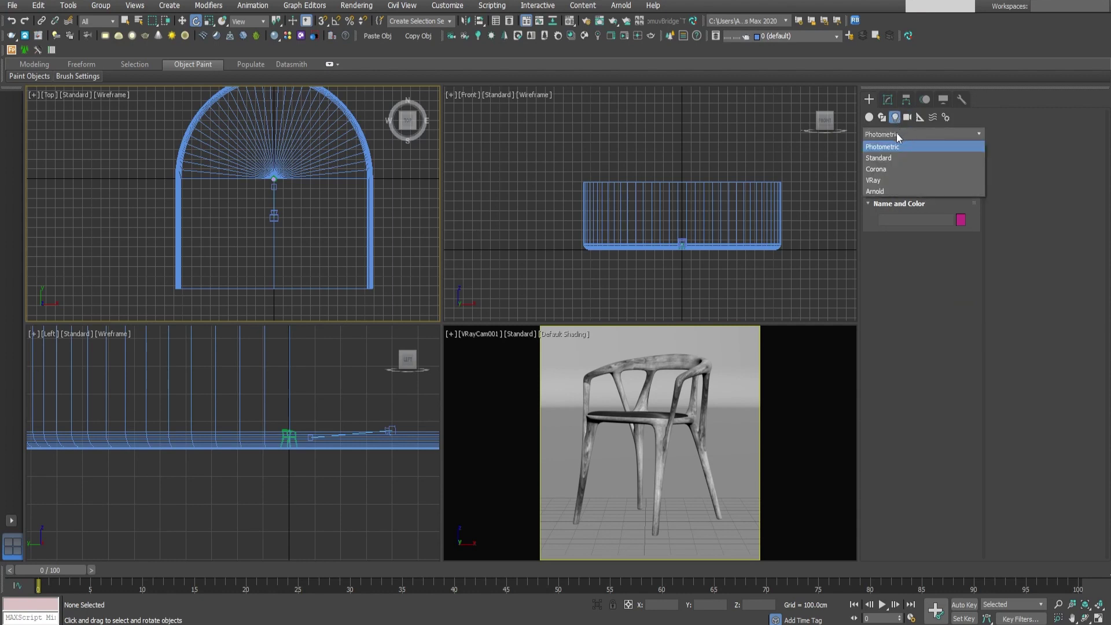
click(874, 181)
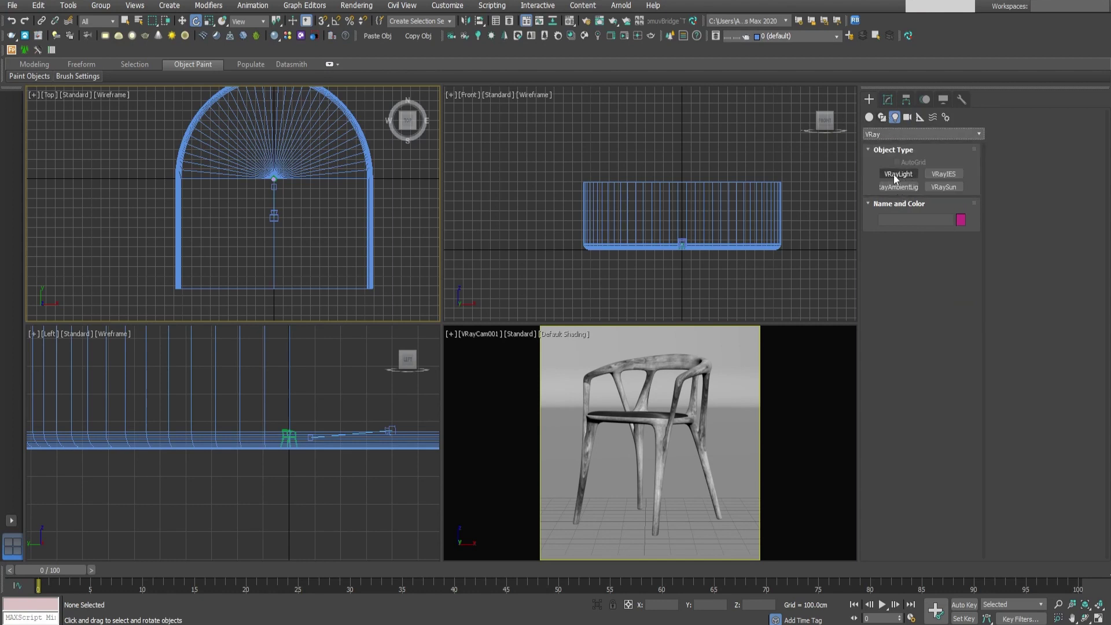
click(894, 175)
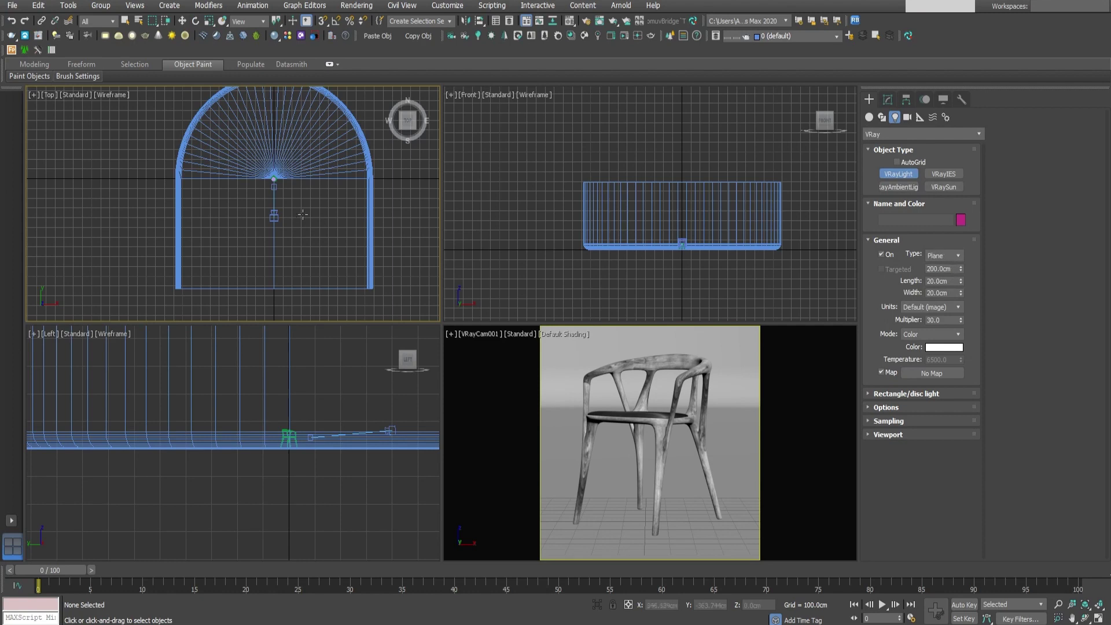
- Draw a plane light inside the backdrop arc and make it 100 × 100 cm
middle_drag(286, 236, 299, 234)
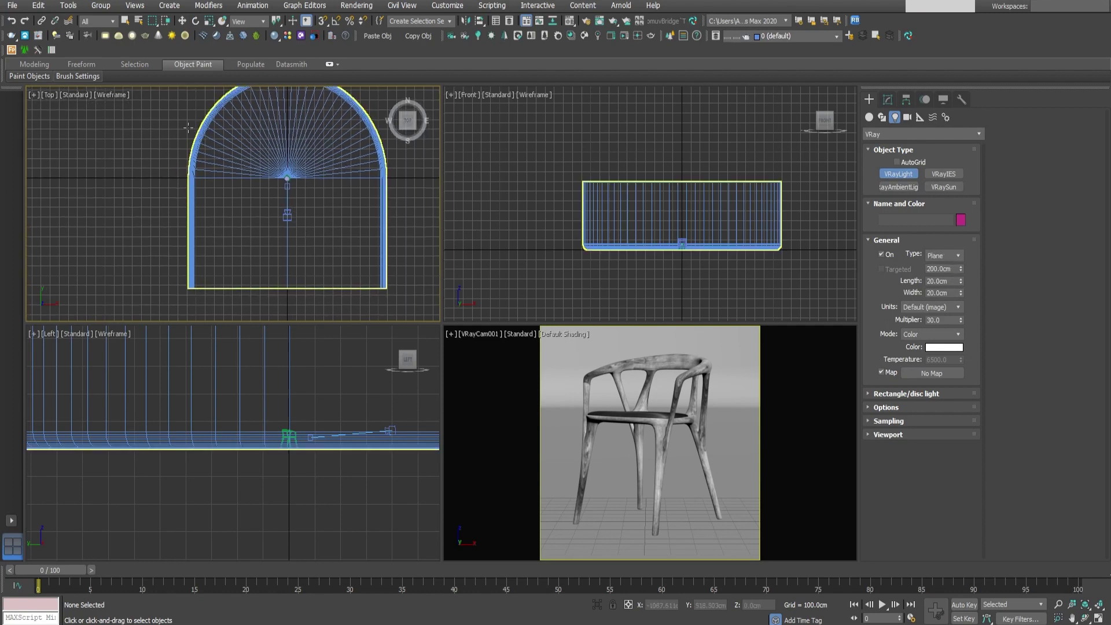
drag(246, 177, 268, 199)
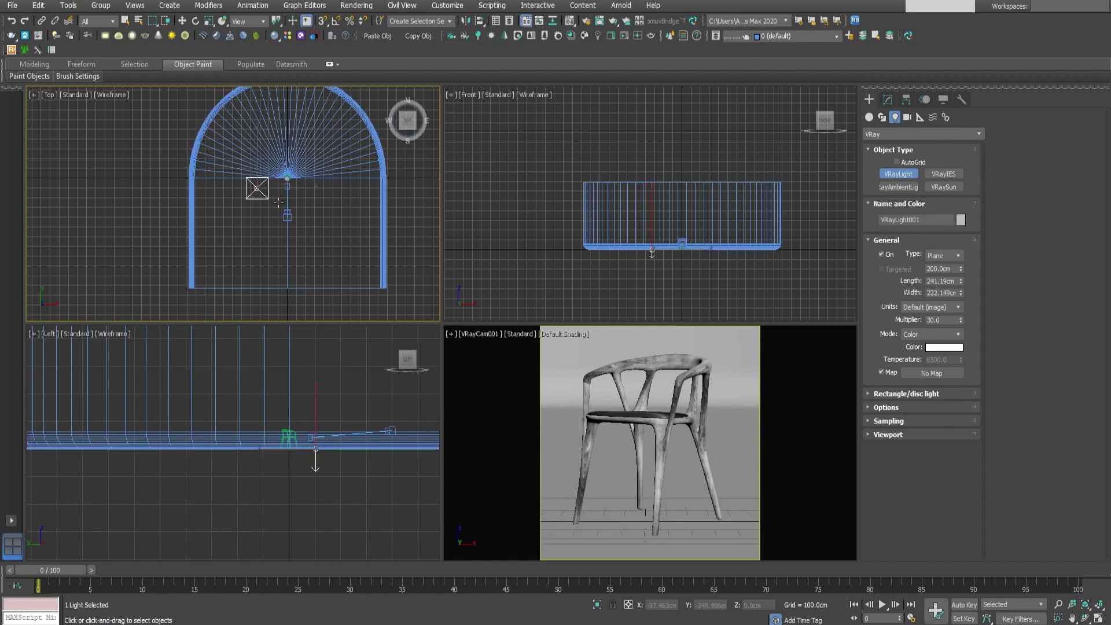
key(e)
click(887, 99)
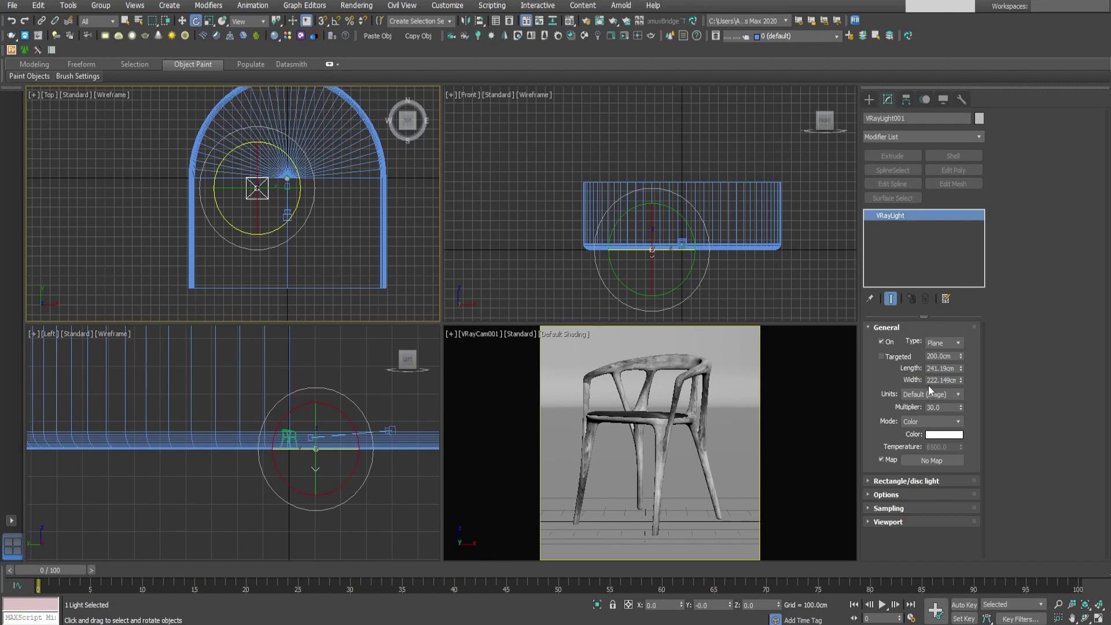
double_click(938, 368)
text(100)
click(938, 380)
double_click(938, 379)
text(100)
key(Return)
- Rotate VRayLight001 about its vertical axis to angle it toward the chair
scroll(342, 194, up, 4)
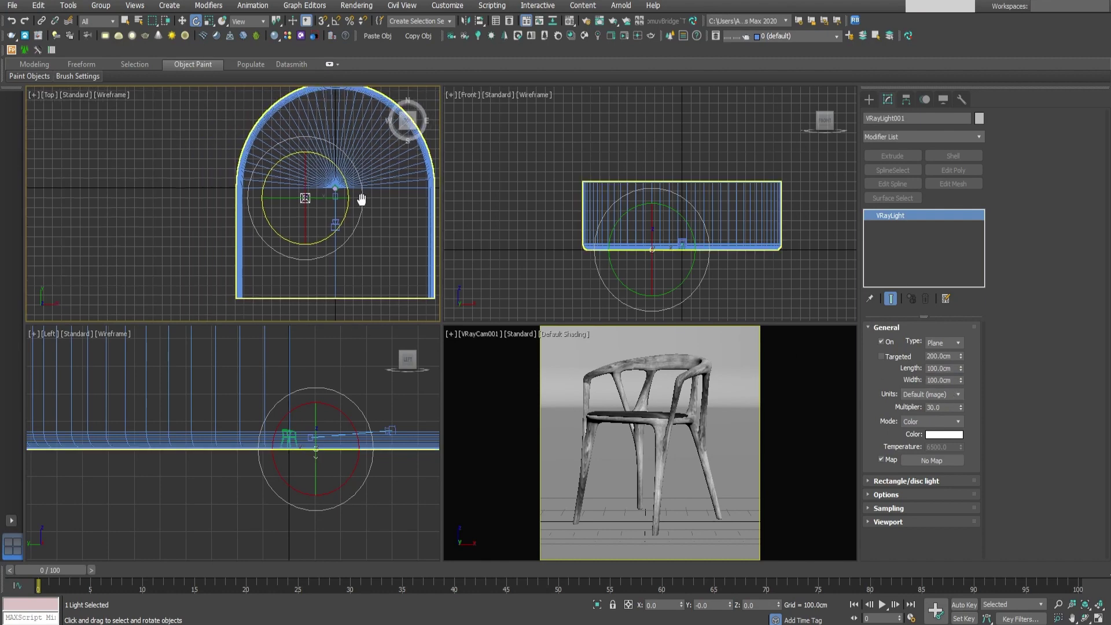
middle_drag(327, 199, 266, 204)
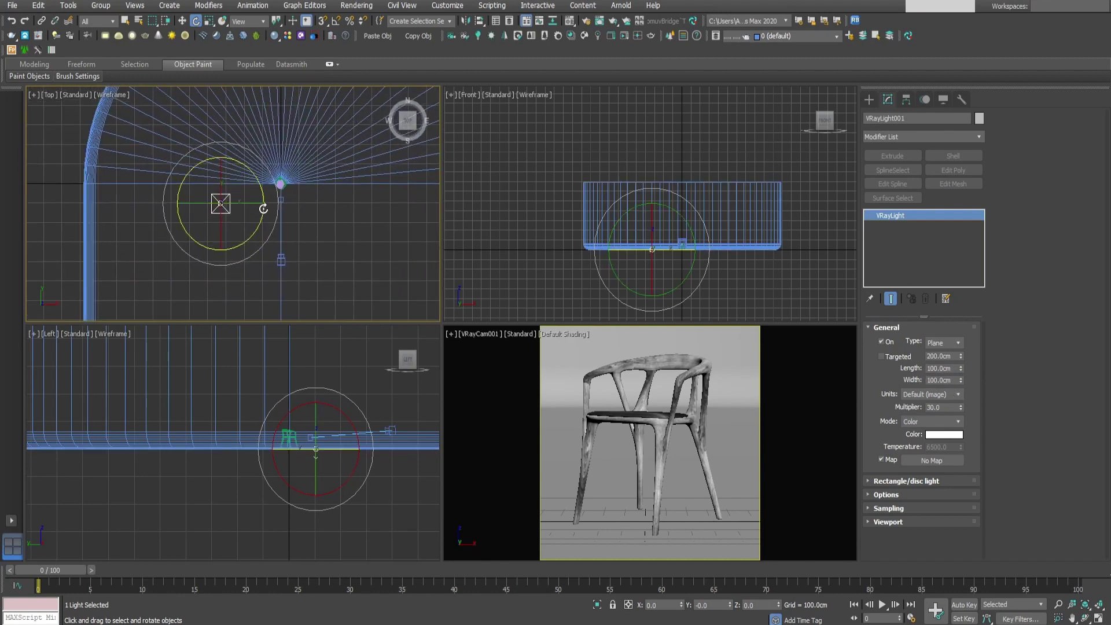
drag(250, 204, 178, 206)
right_click(177, 207)
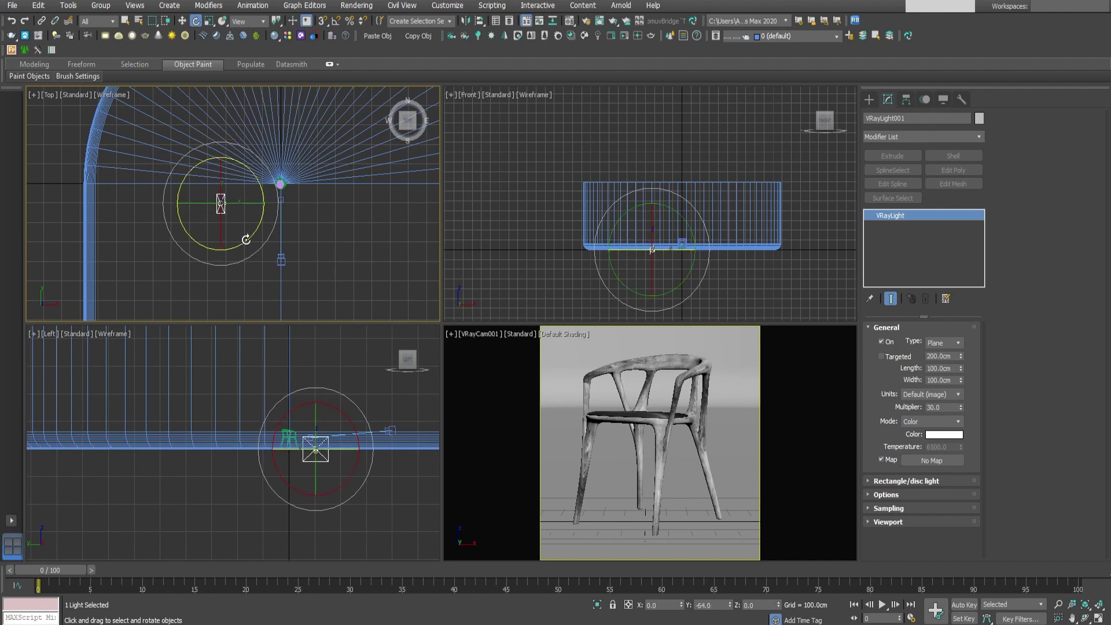
mouse_move(243, 238)
mouse_down()
mouse_move(266, 220)
mouse_move(255, 224)
mouse_up()
- Move the light beside the chair in the Top view and raise it above the floor
key(w)
scroll(251, 225, up, 4)
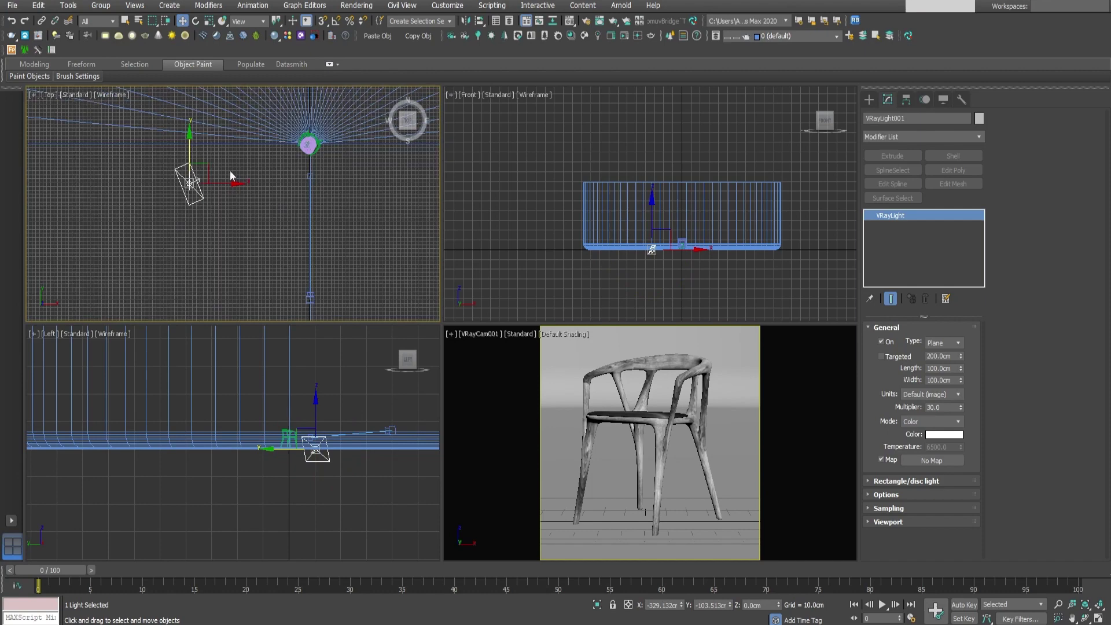
drag(207, 171, 285, 143)
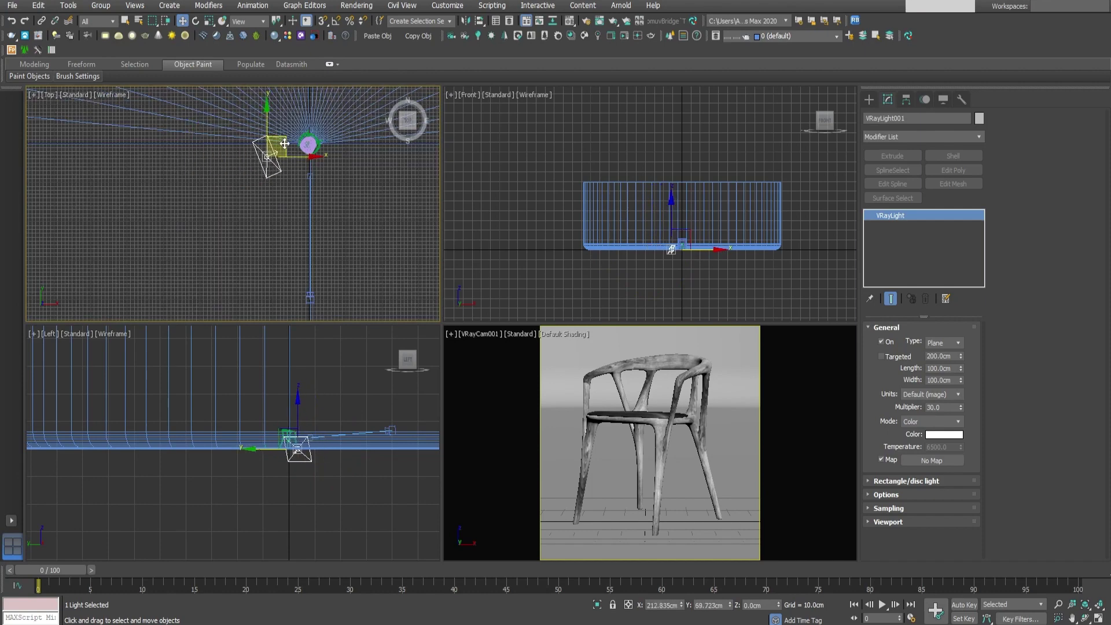
middle_drag(311, 412, 306, 475)
drag(292, 485, 292, 468)
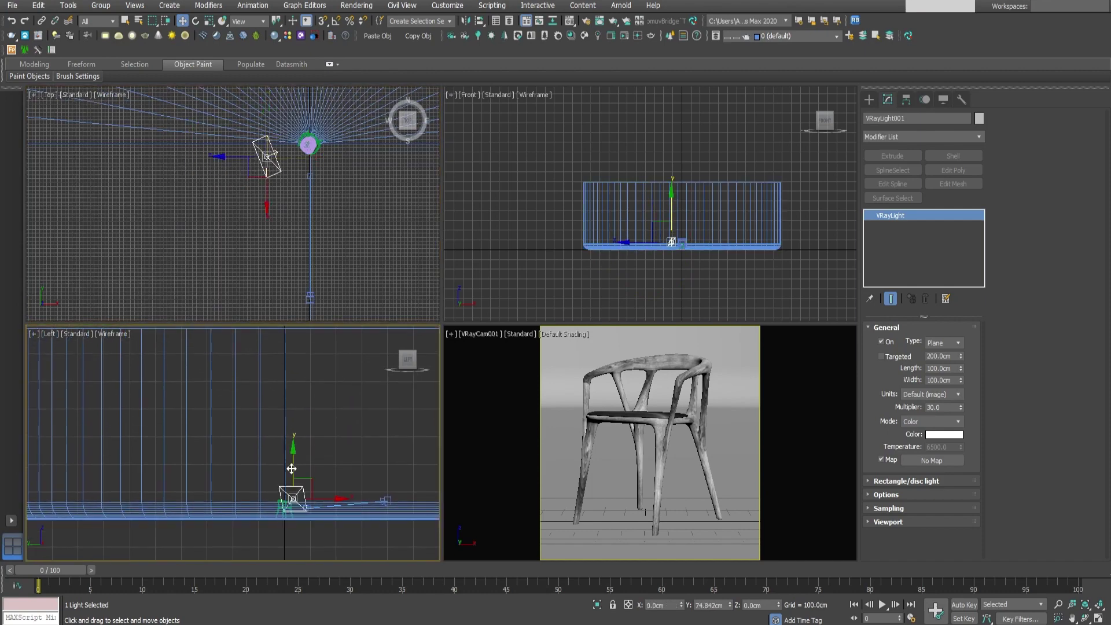
middle_drag(314, 170, 300, 171)
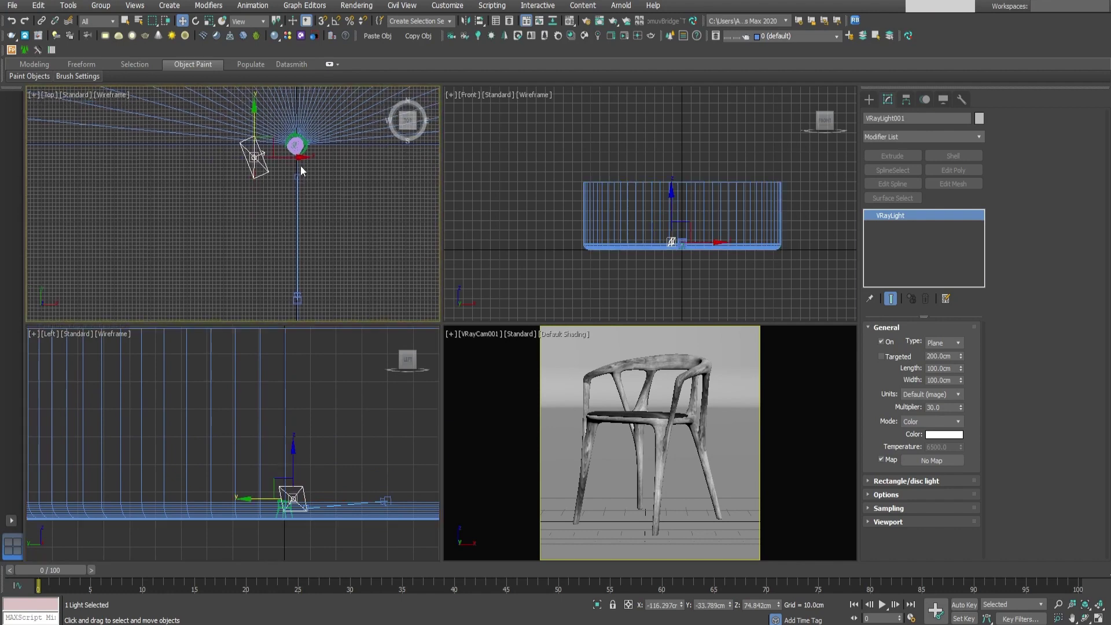
drag(270, 142, 274, 141)
right_click(513, 343)
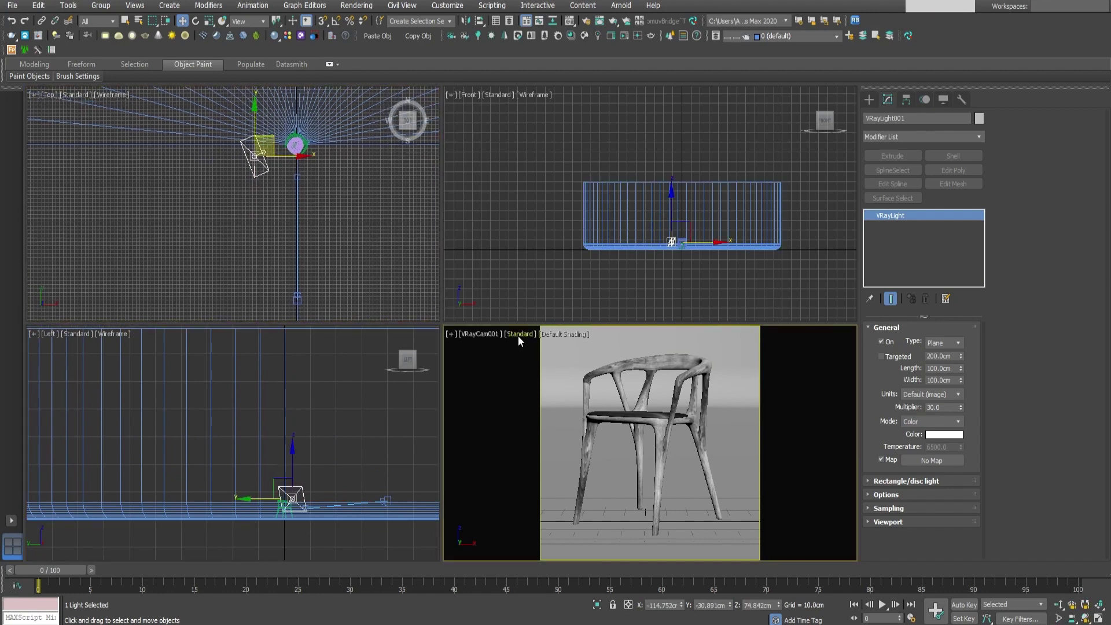
- Switch the camera view to V-Ray Viewport IPR and nudge the light slightly right
click(518, 335)
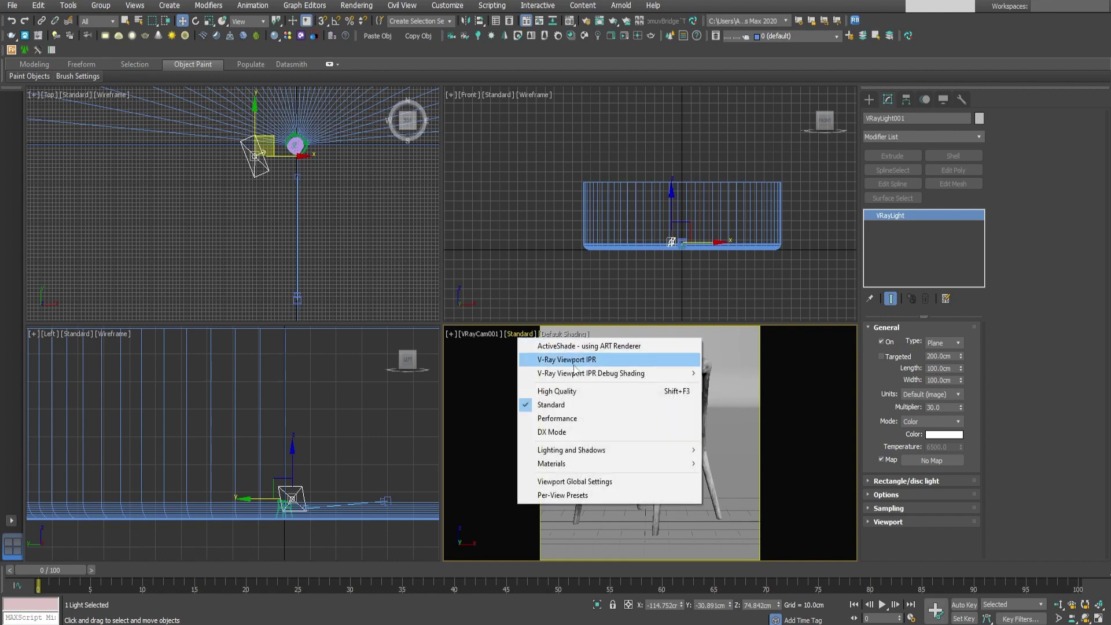
click(573, 360)
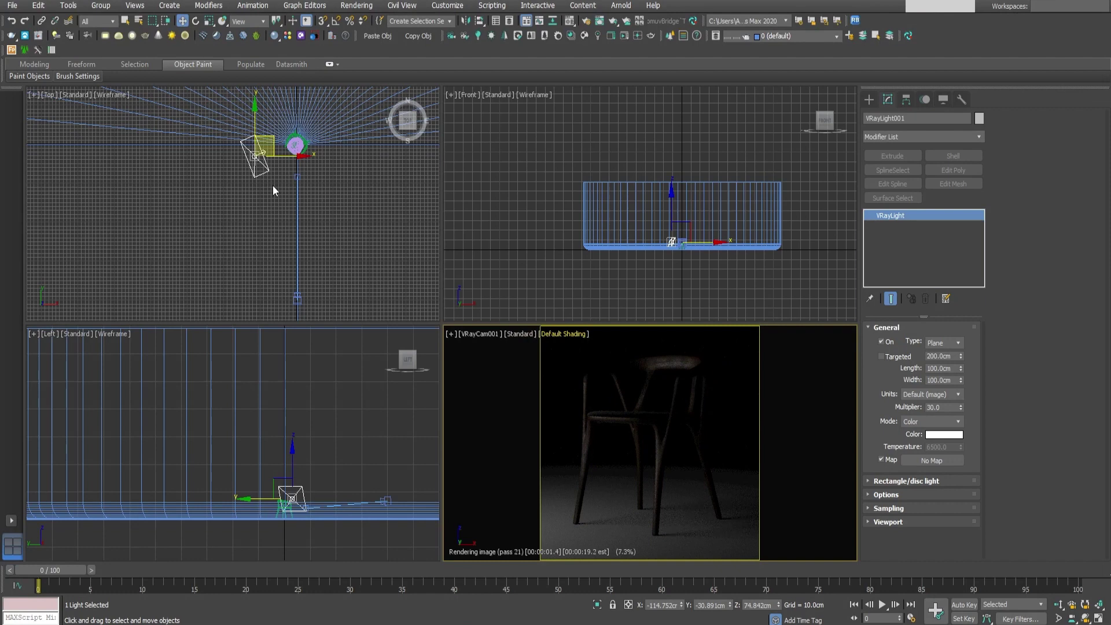
right_click(273, 139)
drag(274, 139, 277, 139)
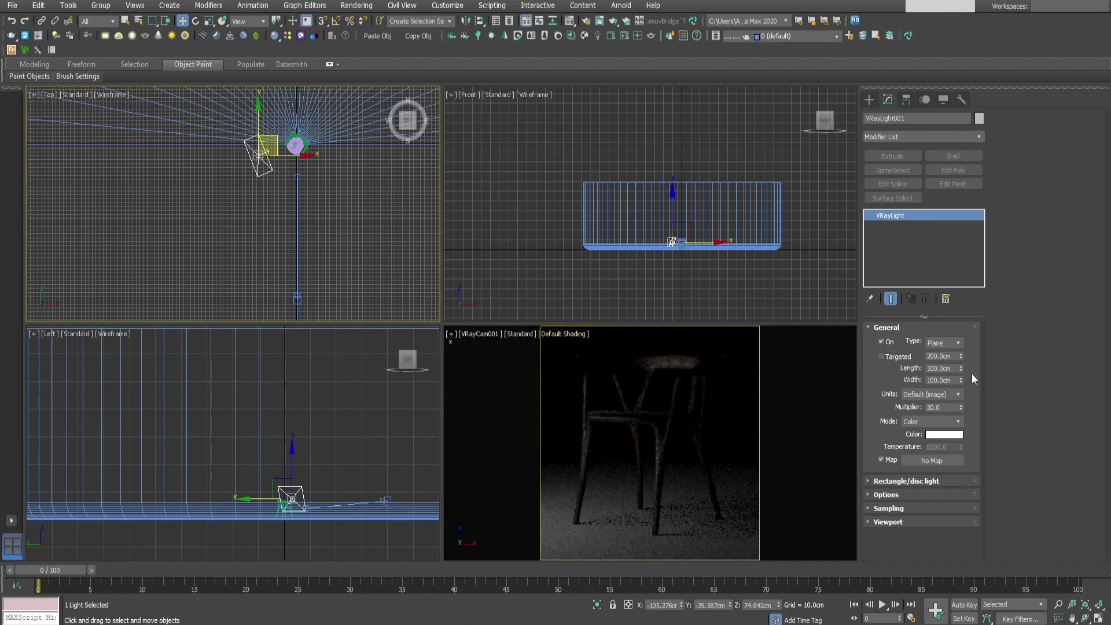
- Set VRayLight001's multiplier to 1600
double_click(945, 407)
text(80)
key(Return)
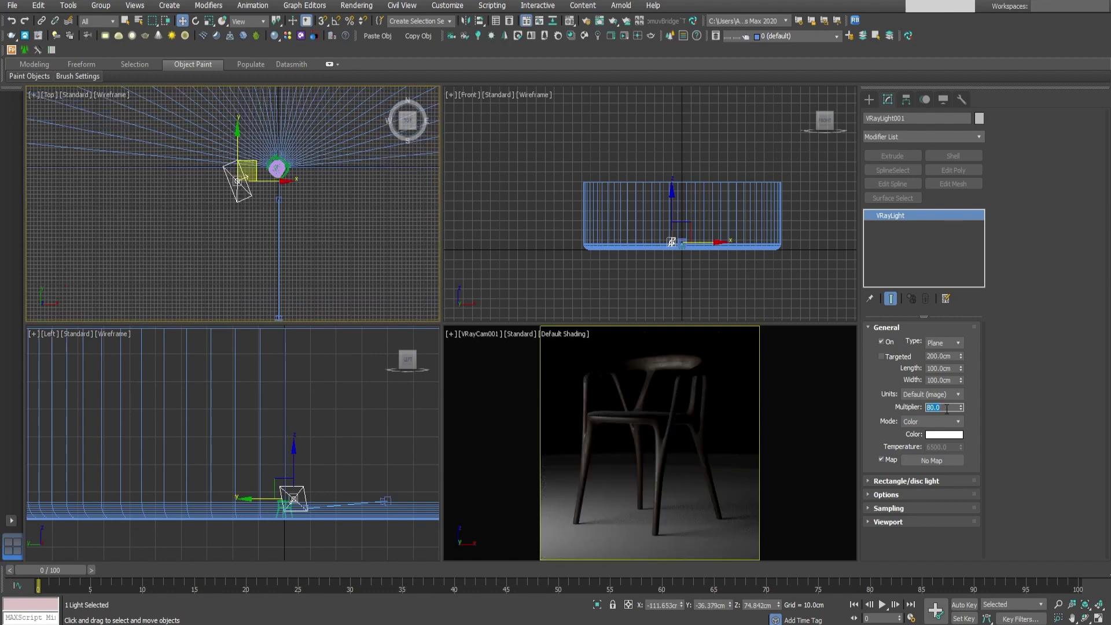
text(1600)
key(Return)
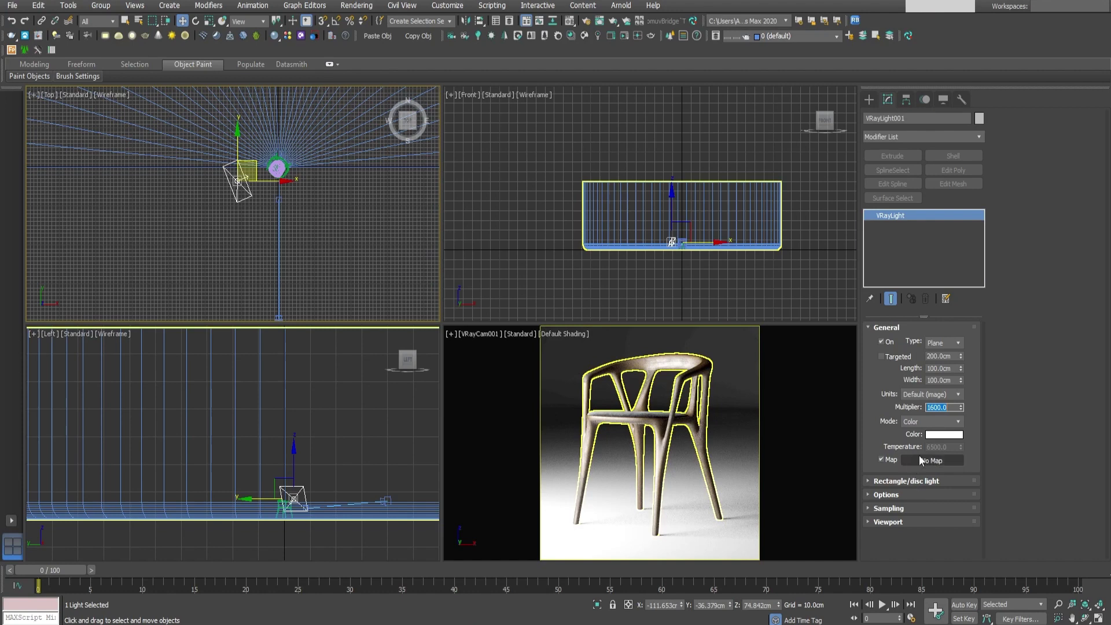
- Switch the light's colour mode to Temperature and settle on 5000 after trying 5500 and 4500
click(931, 422)
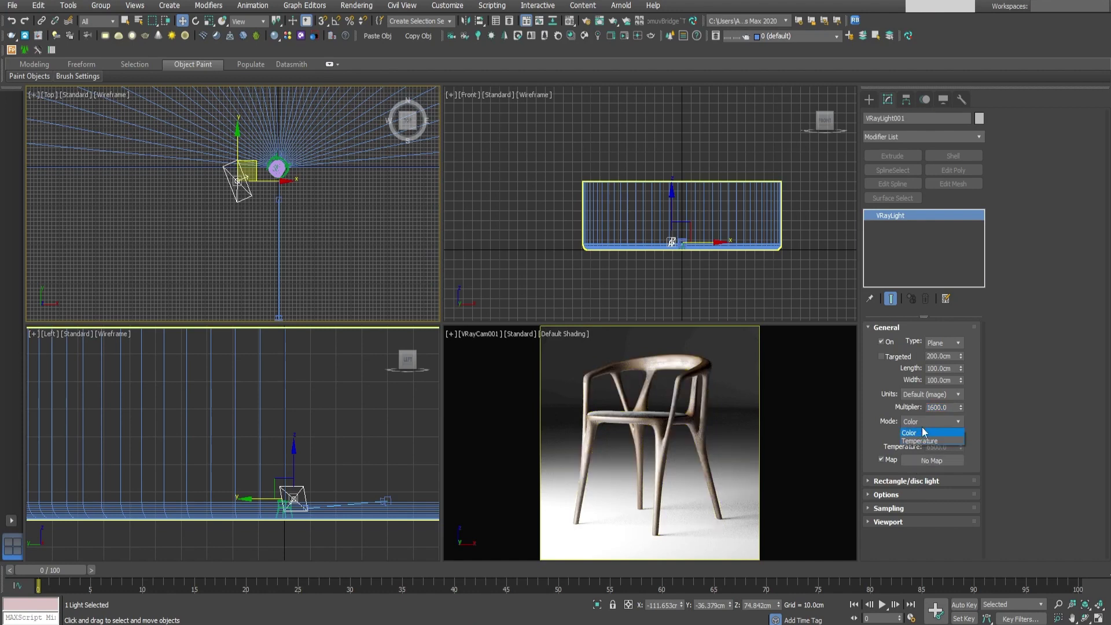
click(926, 441)
double_click(933, 447)
text(5500)
key(Return)
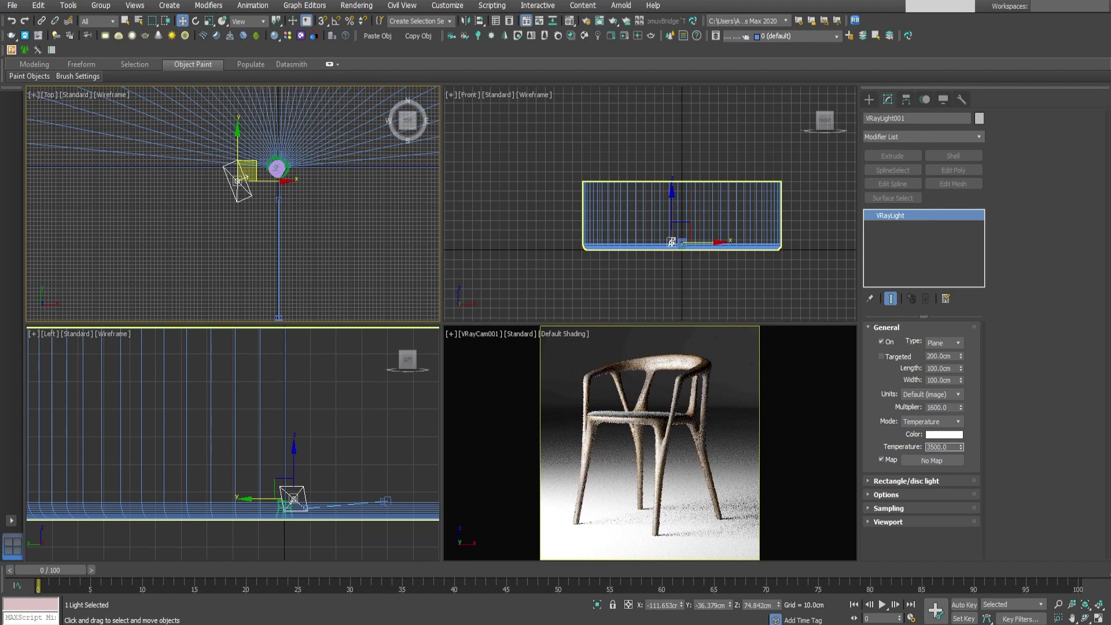
key(Return)
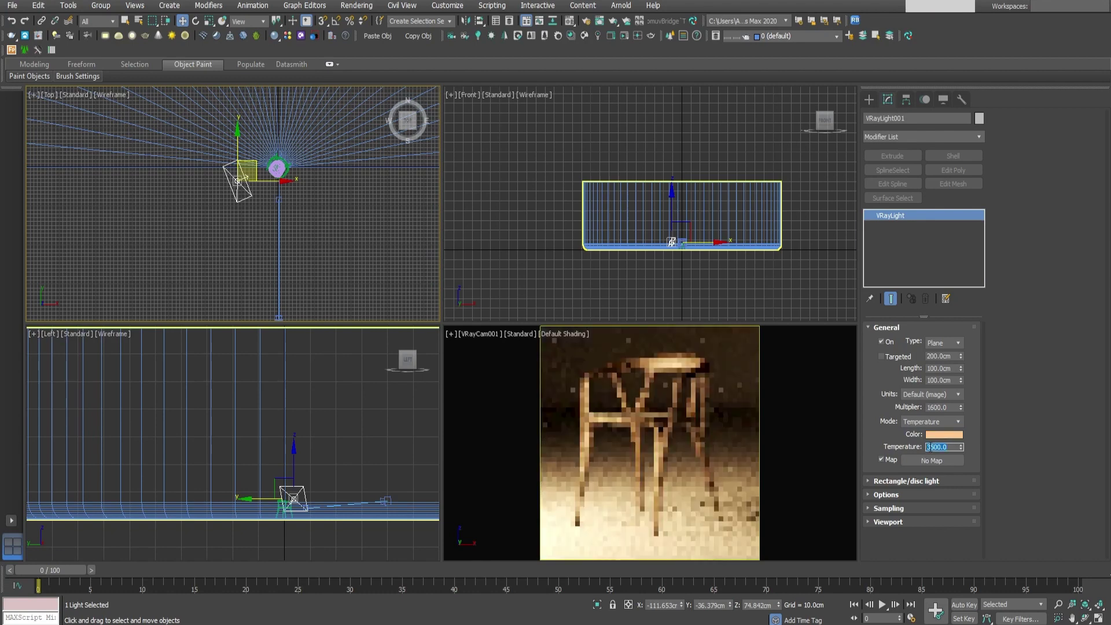
text(4500)
key(Return)
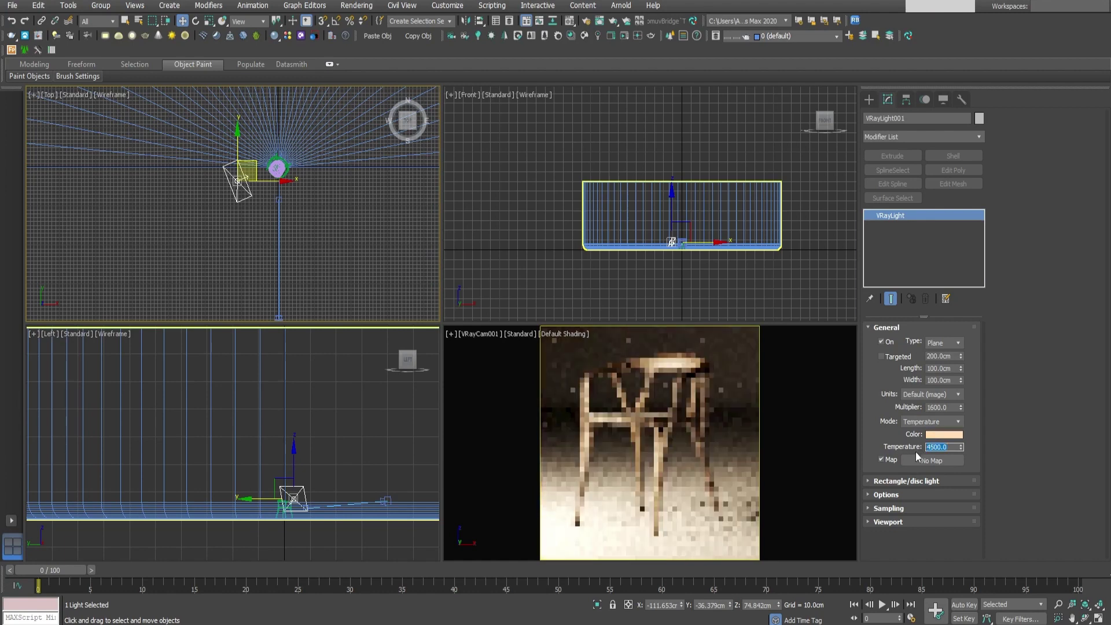
text(5000)
key(Return)
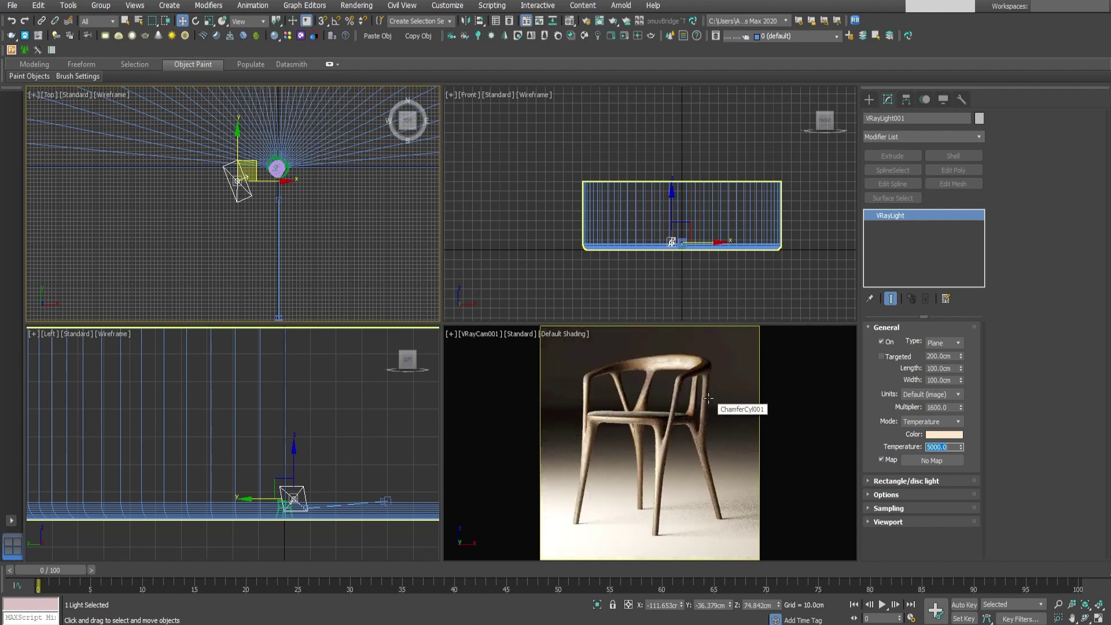
- Tick Invisible in the light's Options, then drag a copy toward the chair's other side
click(910, 496)
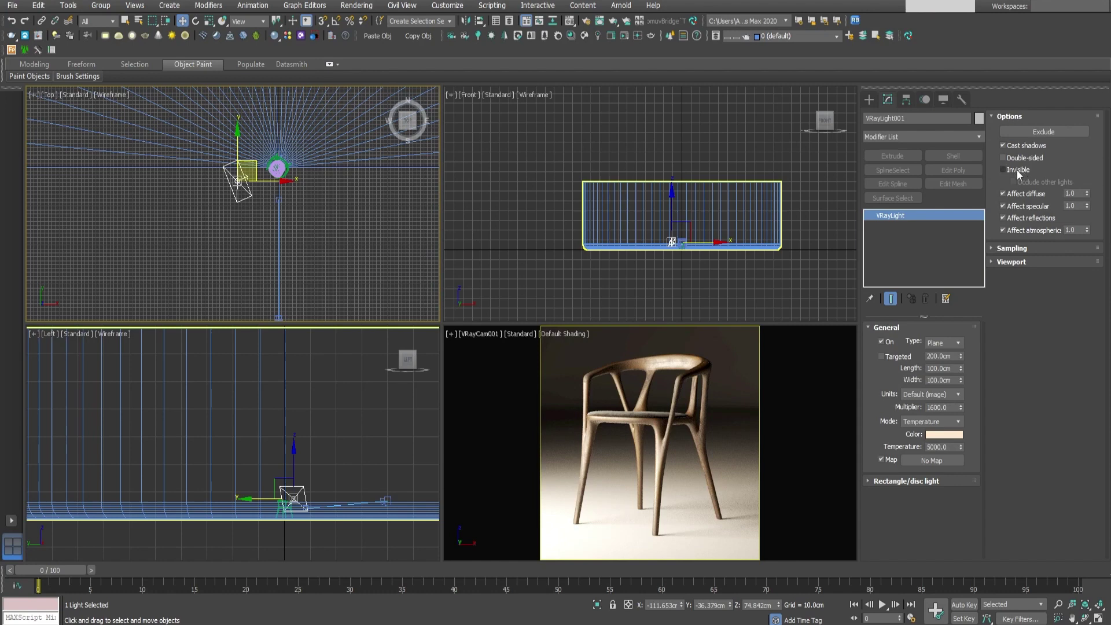
click(1003, 170)
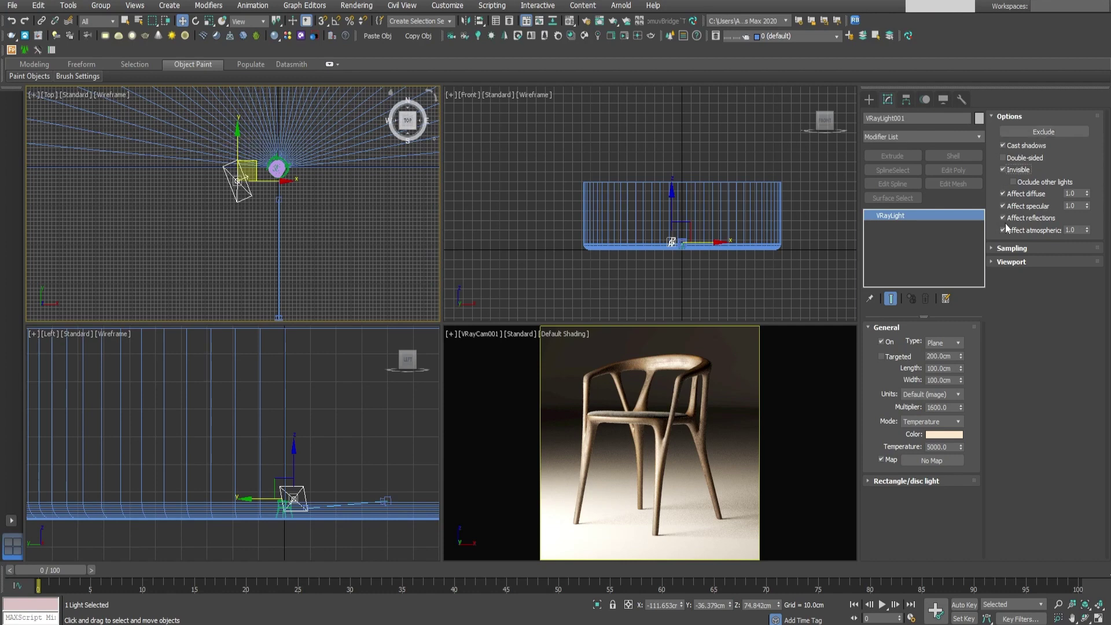
middle_drag(317, 208, 283, 220)
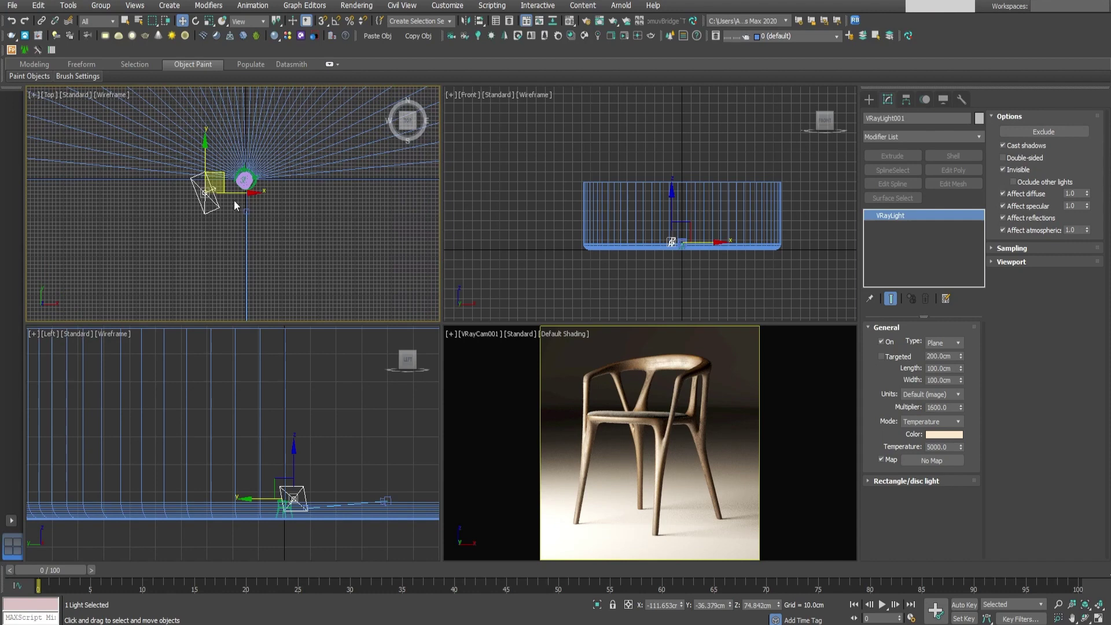
middle_drag(234, 200, 208, 208)
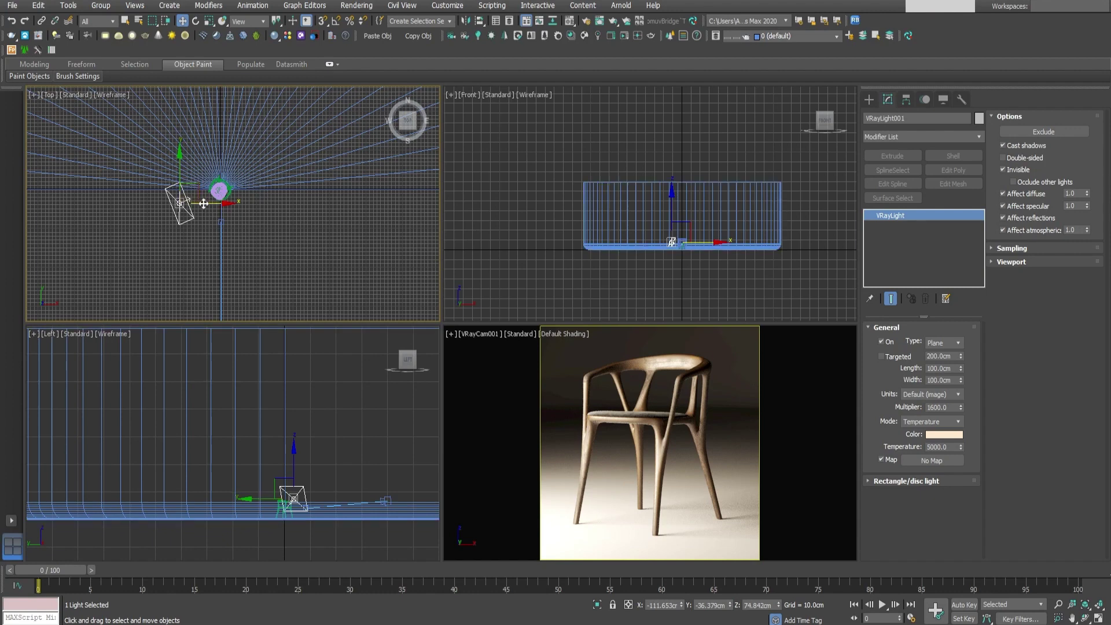
shift+drag(204, 204, 275, 203)
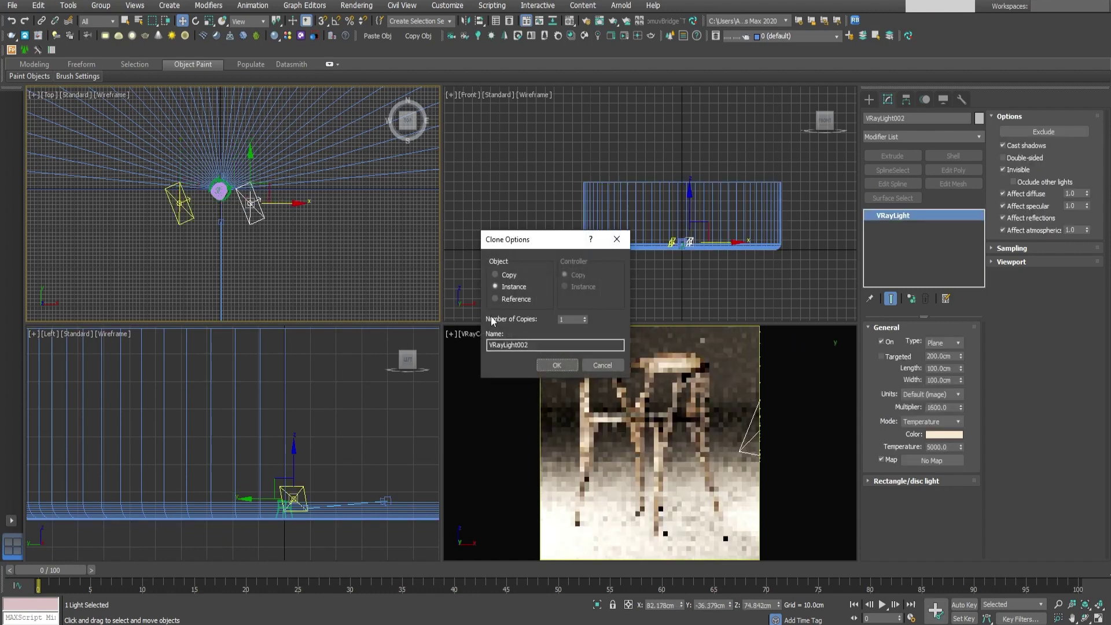
- Name the copied light FillLight and rotate it about Z to face the chair
double_click(536, 346)
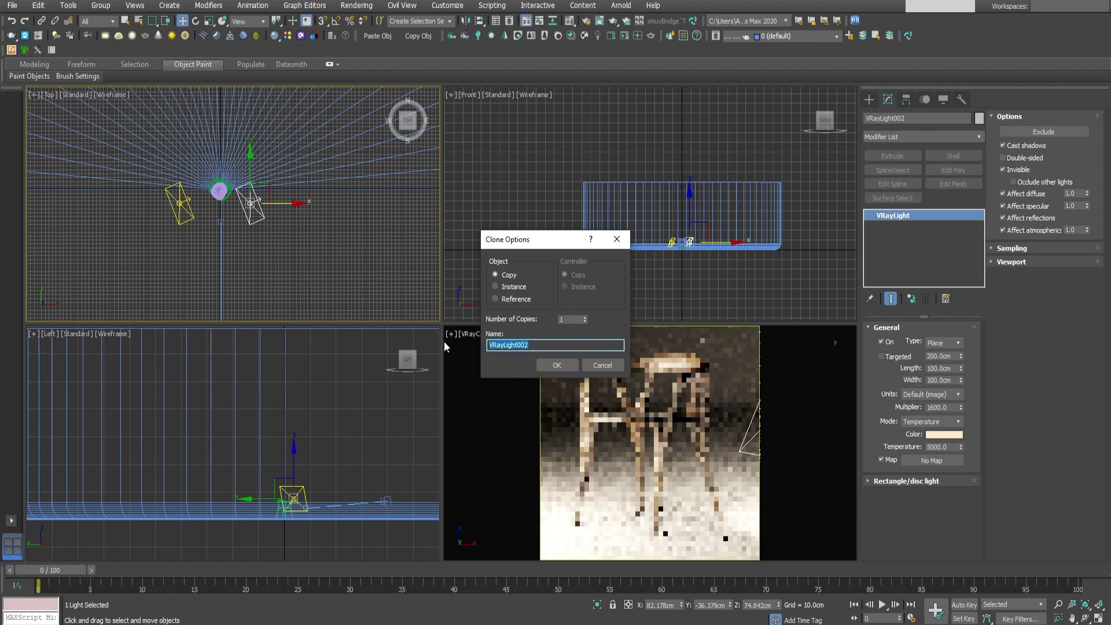
text(FillLight)
click(561, 363)
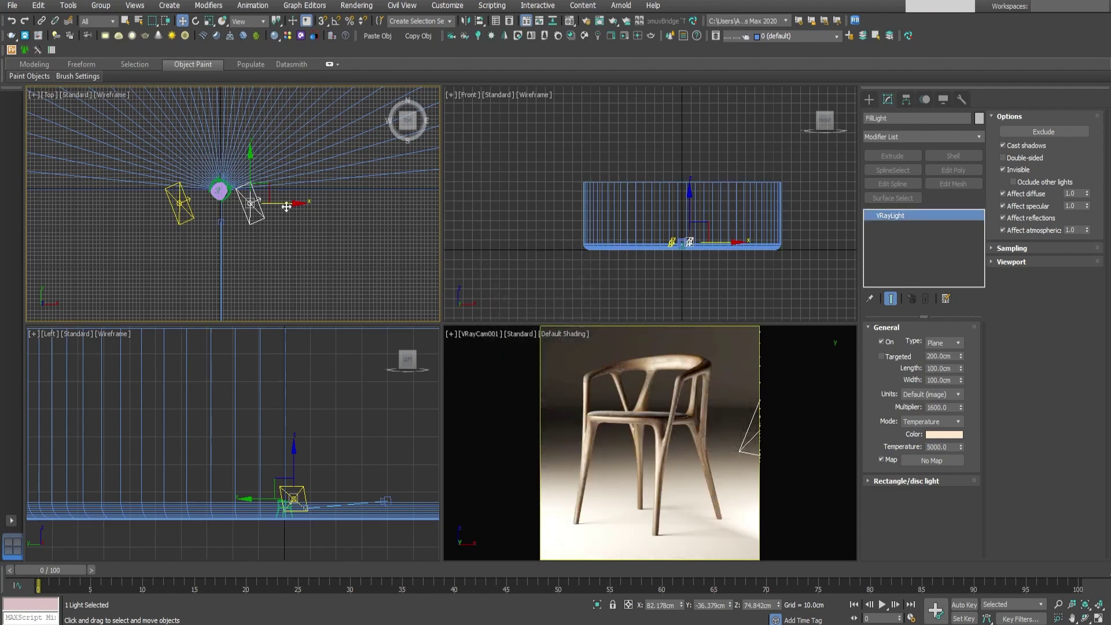
key(e)
drag(279, 235, 249, 280)
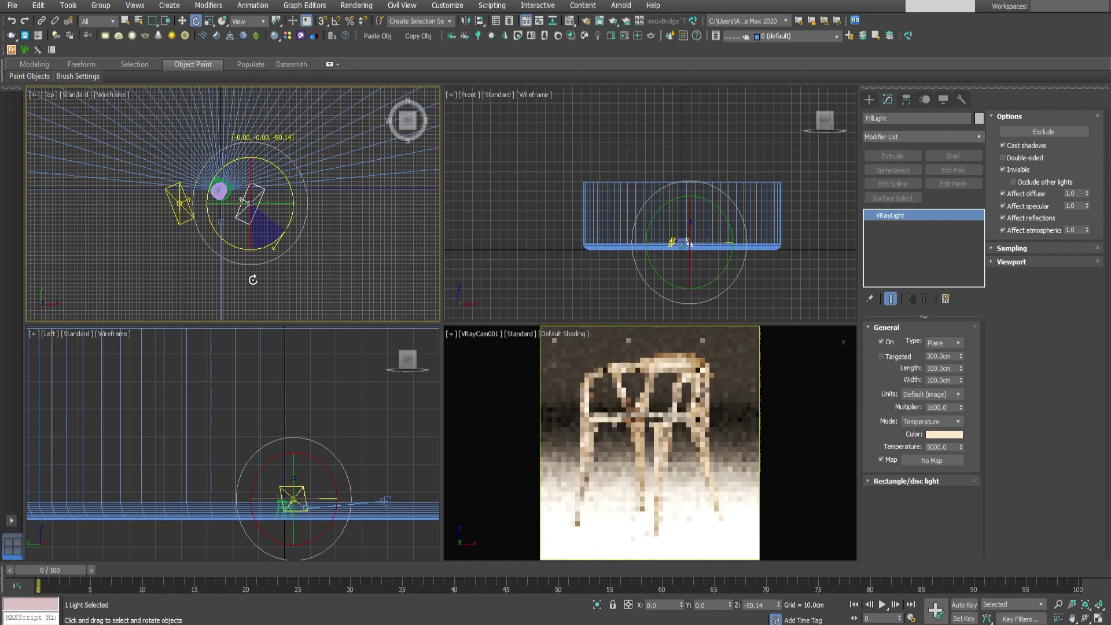
- Rename the original light MainLight, switch it off, and select FillLight
click(180, 203)
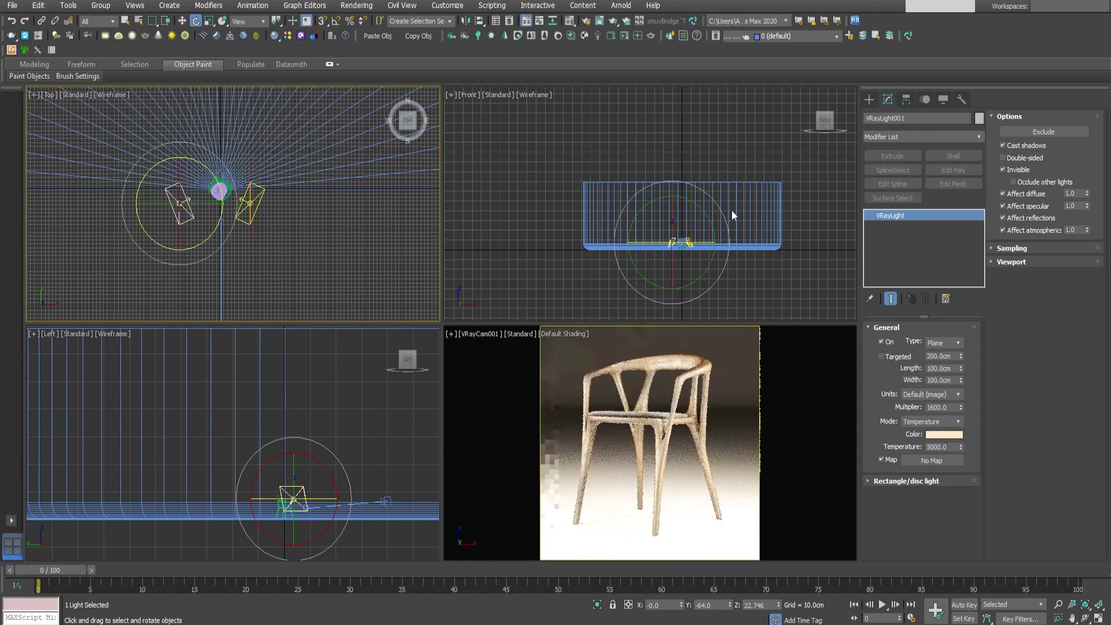
double_click(926, 119)
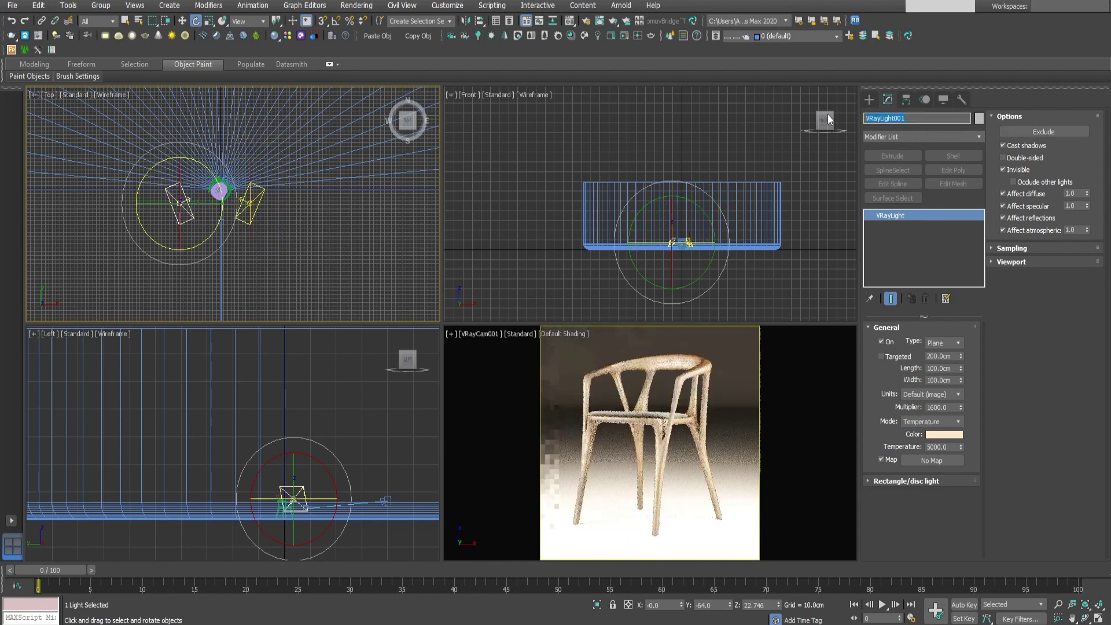
text(Main)
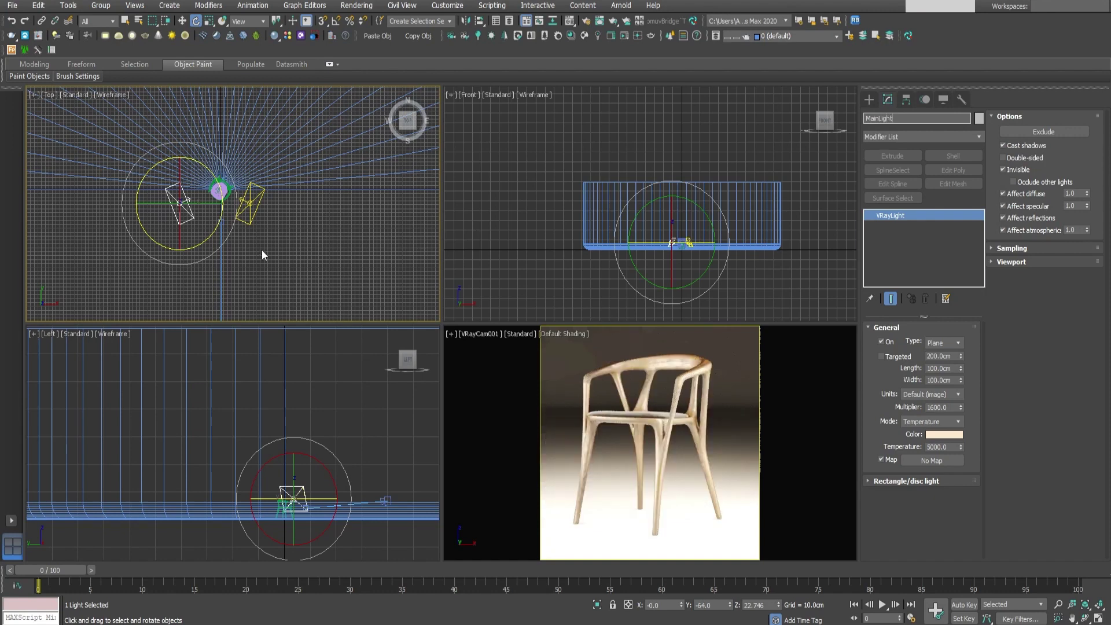
key(Return)
click(882, 341)
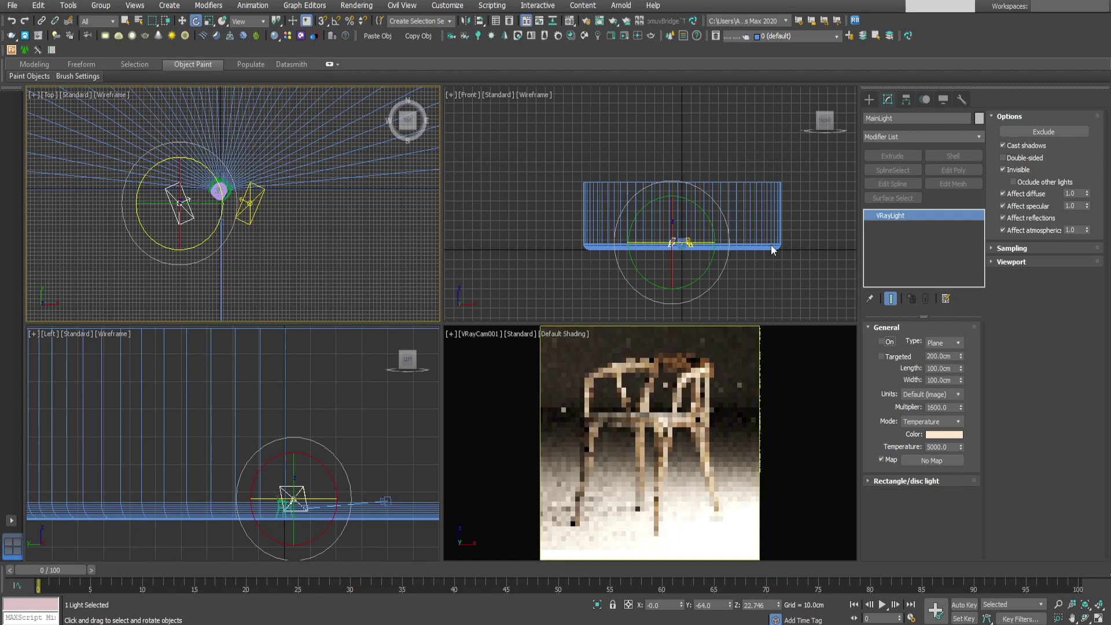
click(253, 210)
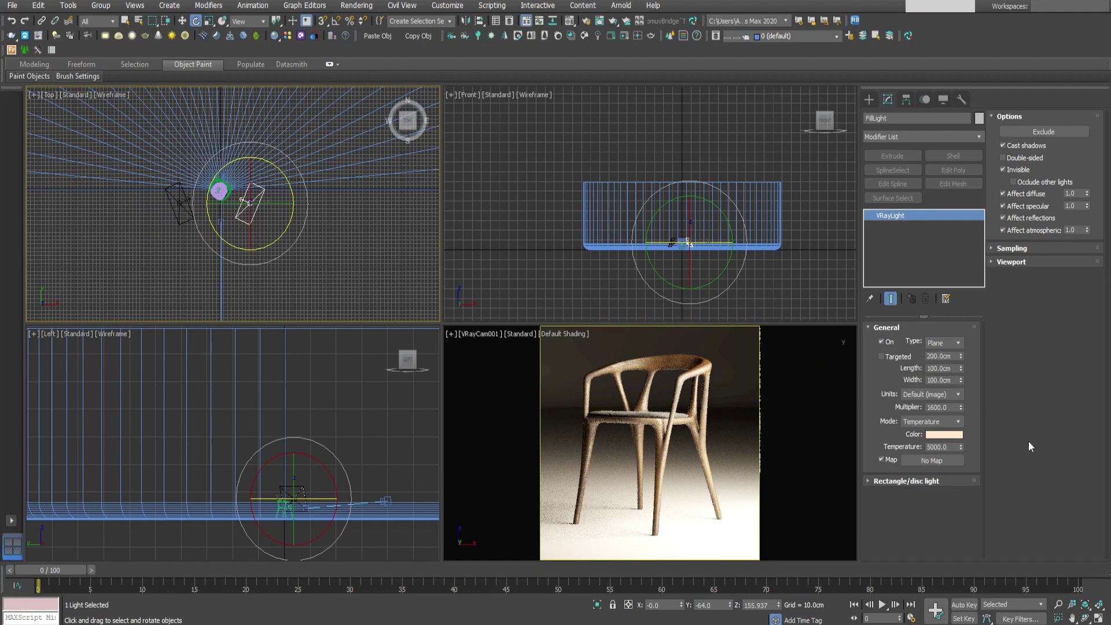
- Set FillLight's multiplier to 80 and its colour temperature to 9500
click(942, 407)
text(80)
key(Return)
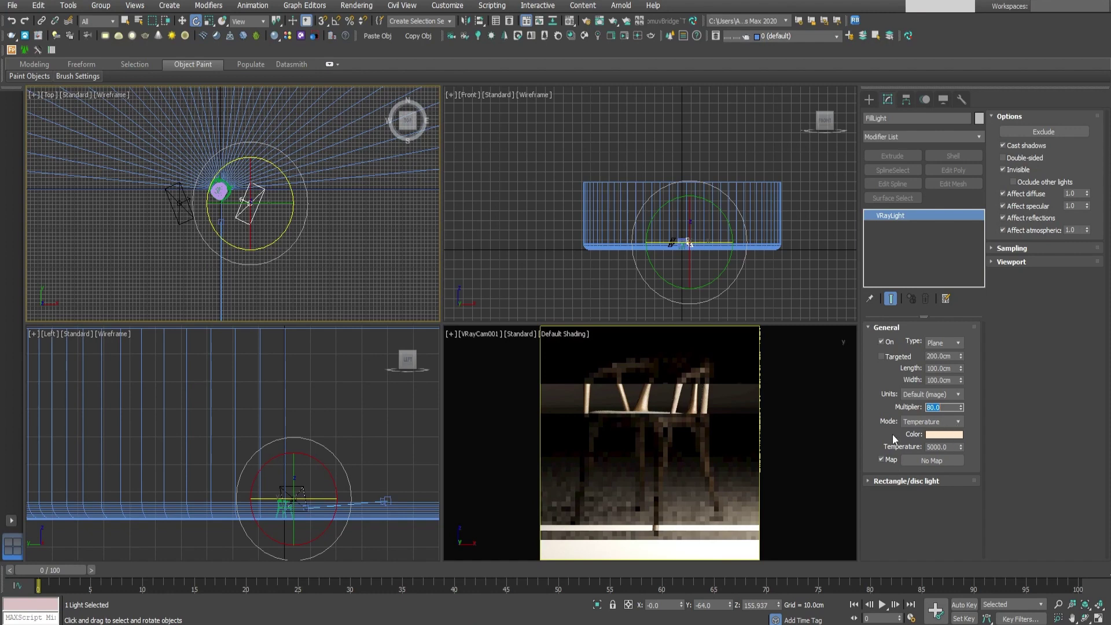
click(933, 447)
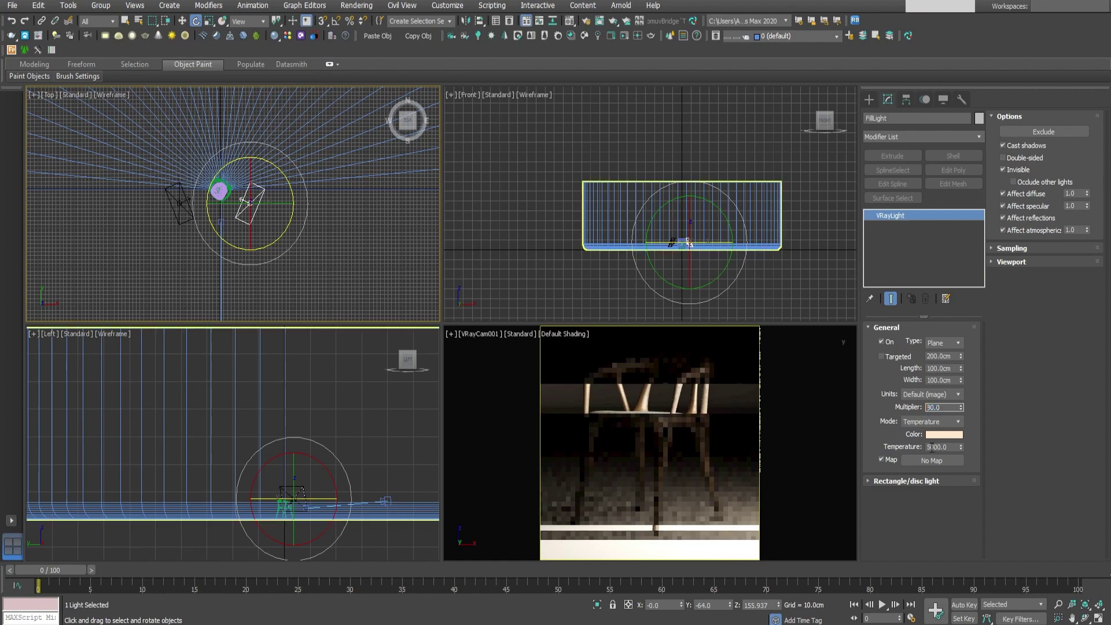
double_click(929, 448)
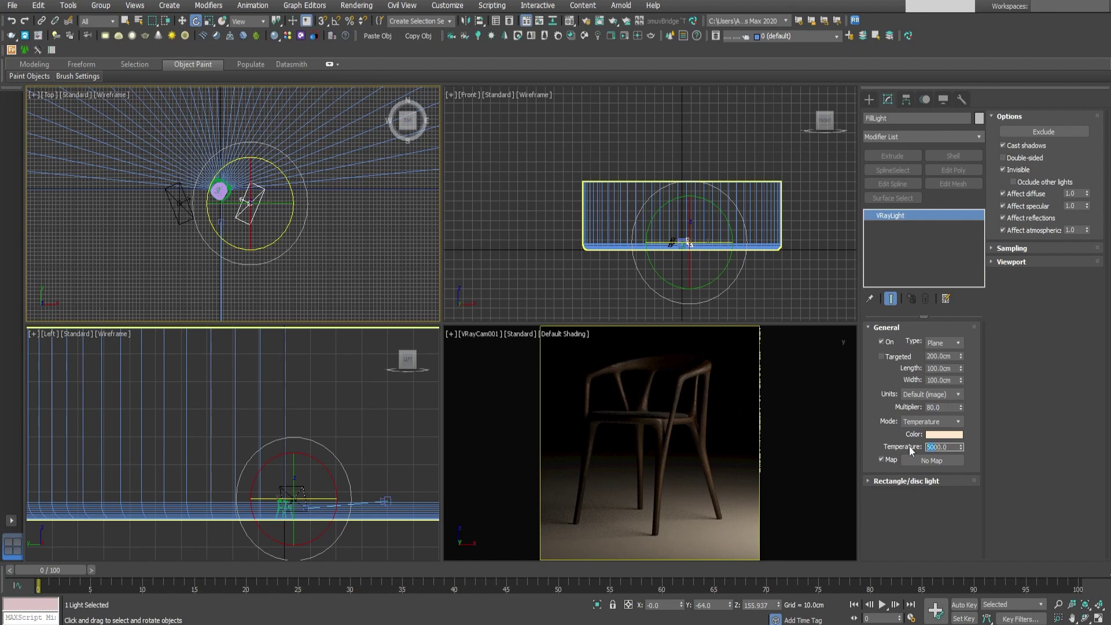
text(95)
key(Return)
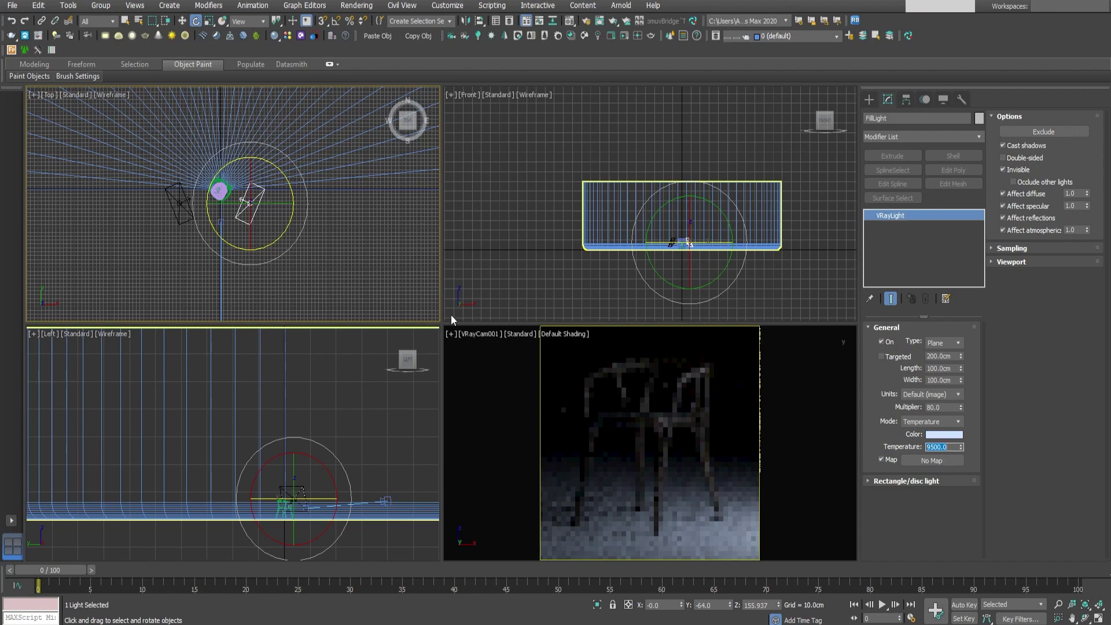
middle_drag(255, 189, 280, 192)
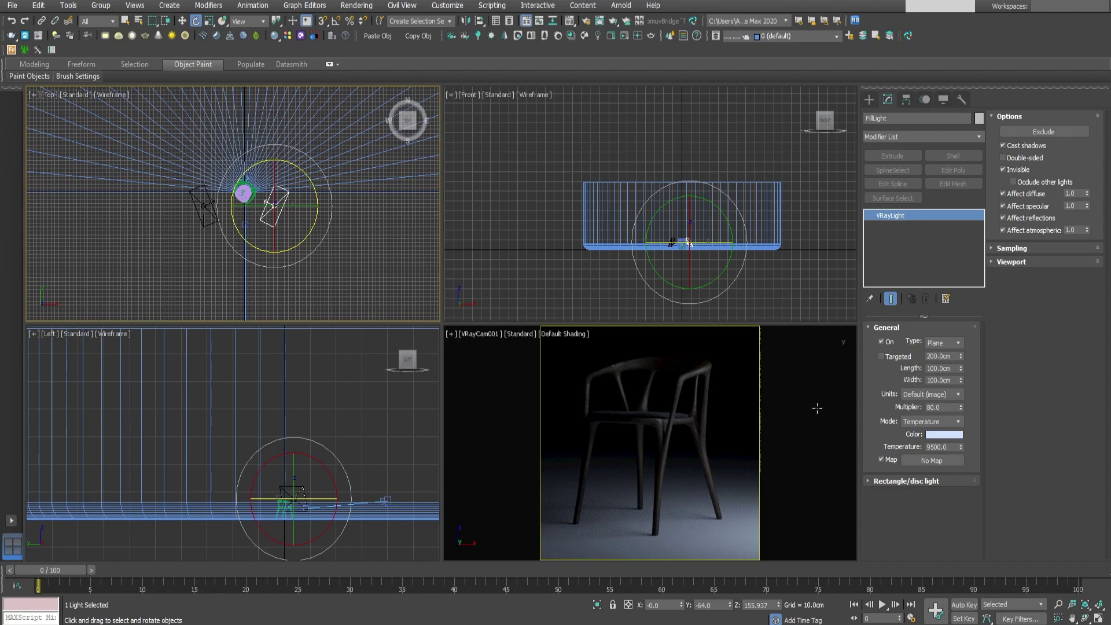
- Resize FillLight to 300 × 300 cm
click(930, 368)
double_click(930, 368)
double_click(932, 379)
text(300)
key(Return)
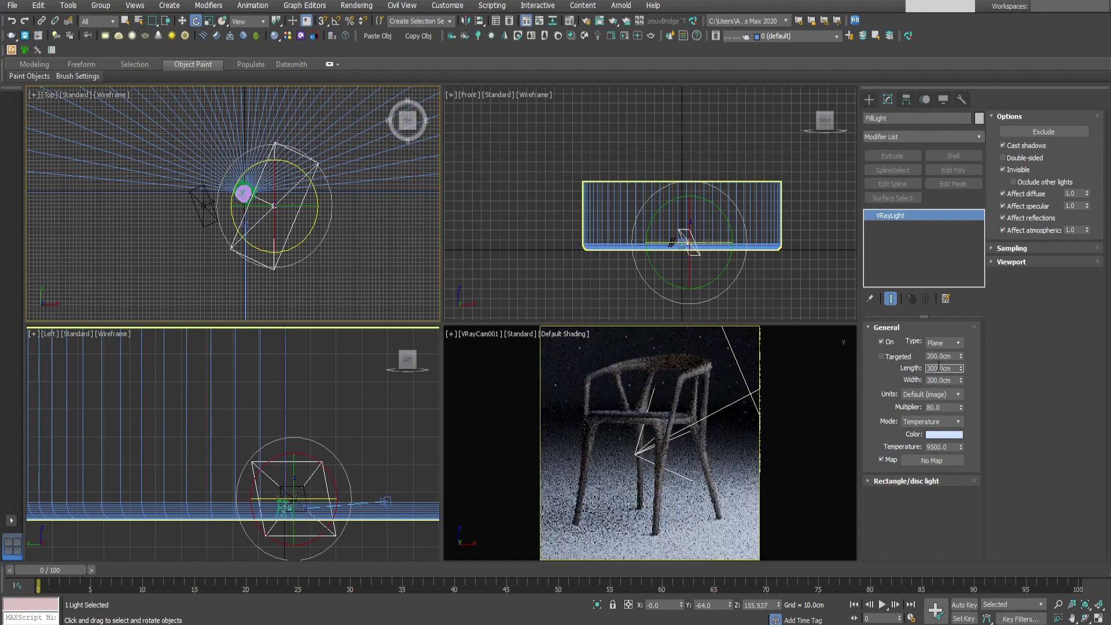
click(937, 356)
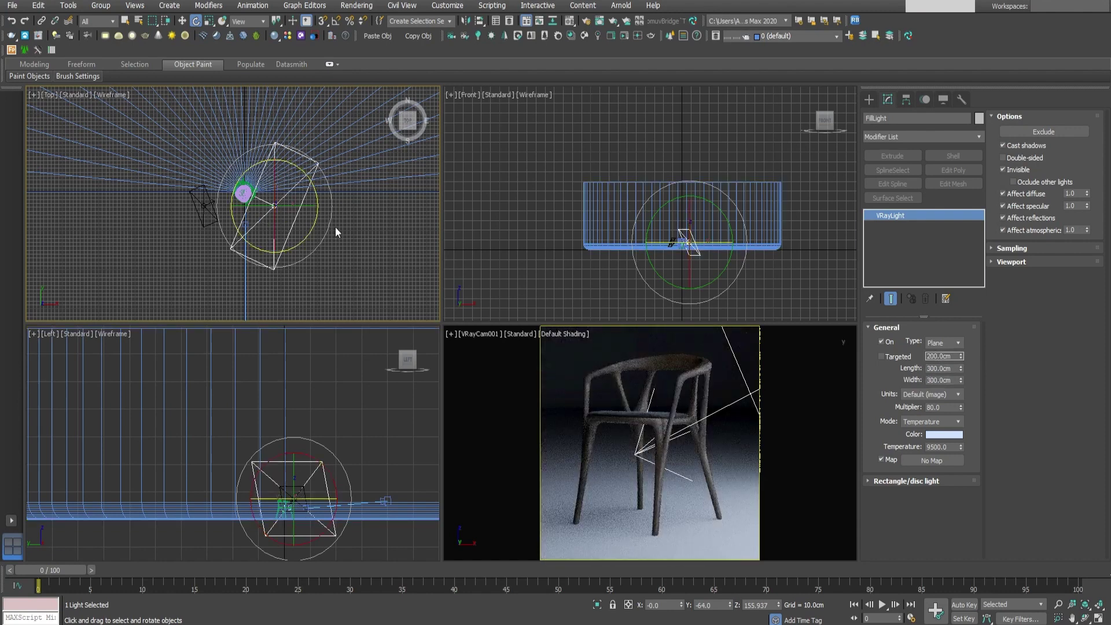
- Raise and reposition FillLight, angle it toward the chair, then turn MainLight back on
click(324, 454)
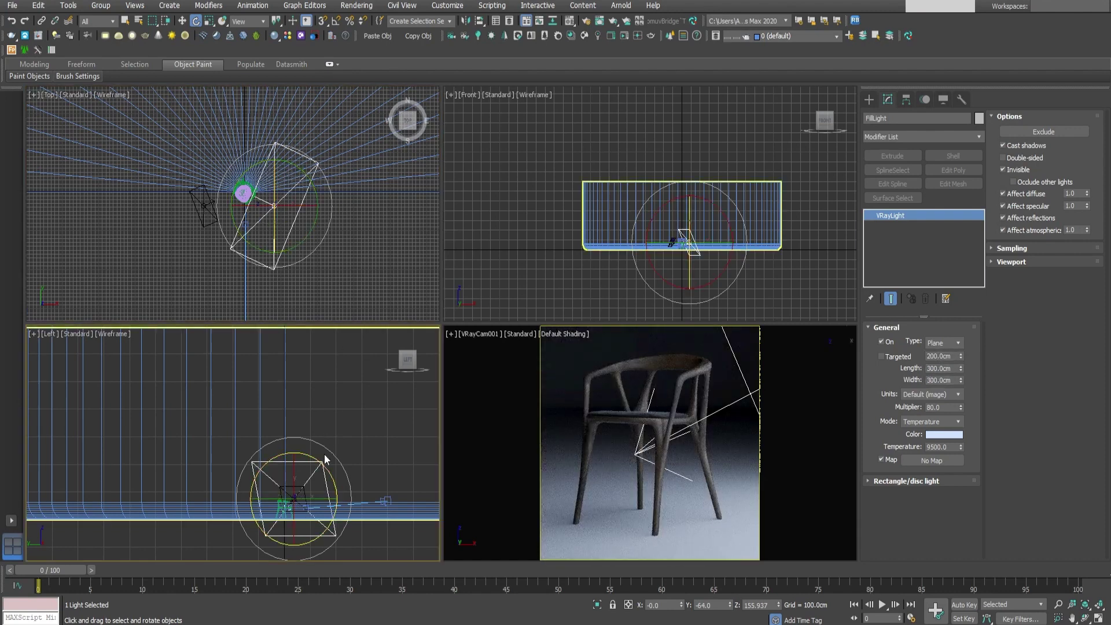
key(w)
drag(299, 462, 299, 441)
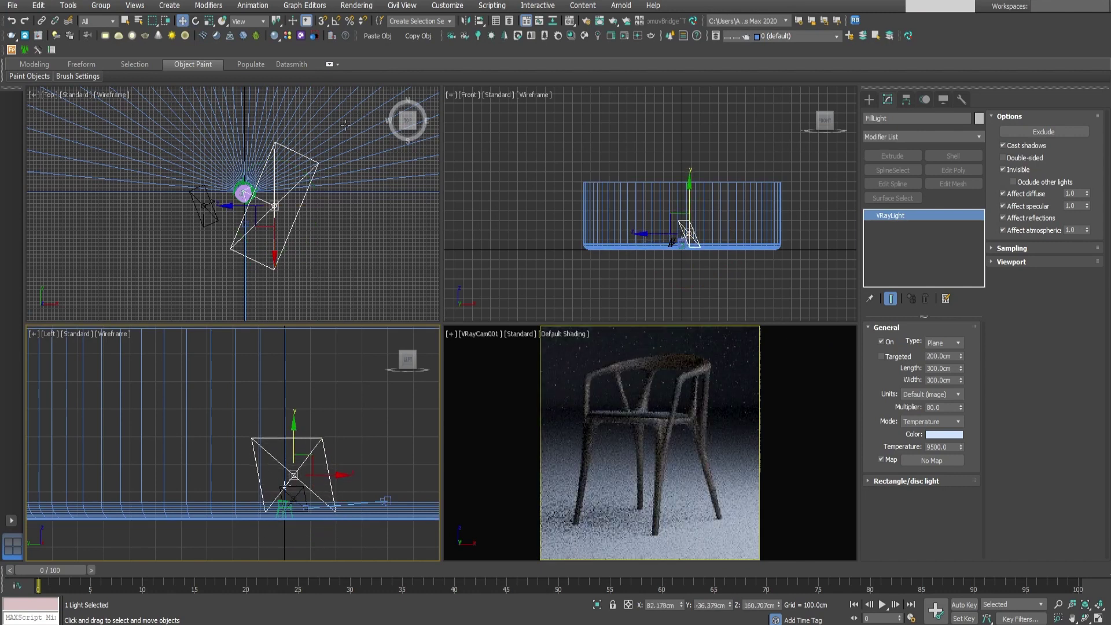
click(287, 224)
drag(290, 189, 323, 207)
key(e)
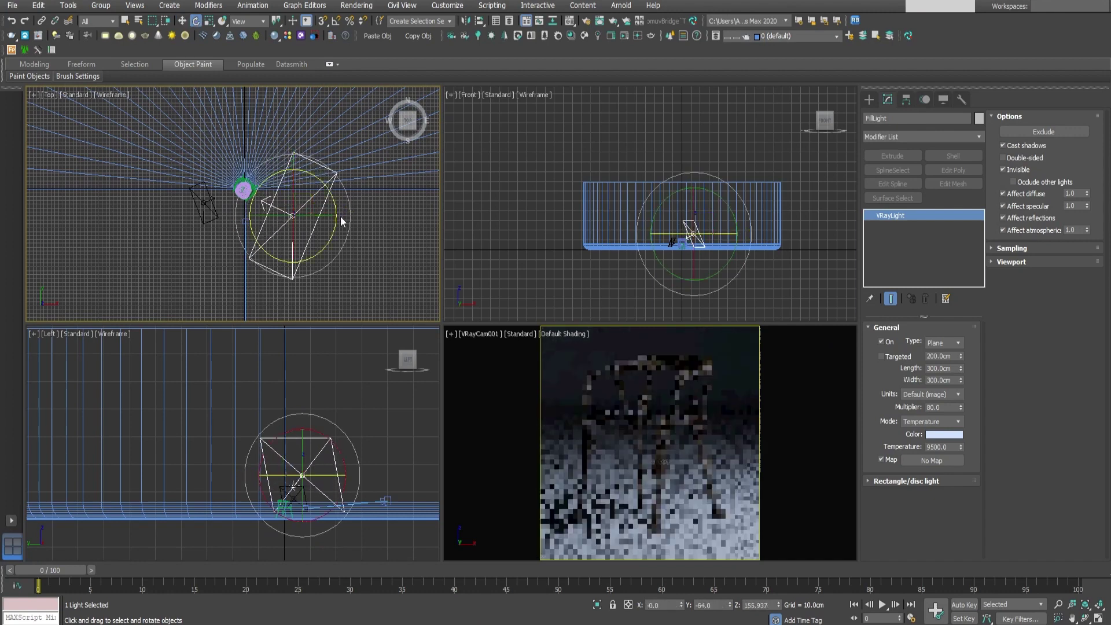
drag(340, 217, 336, 208)
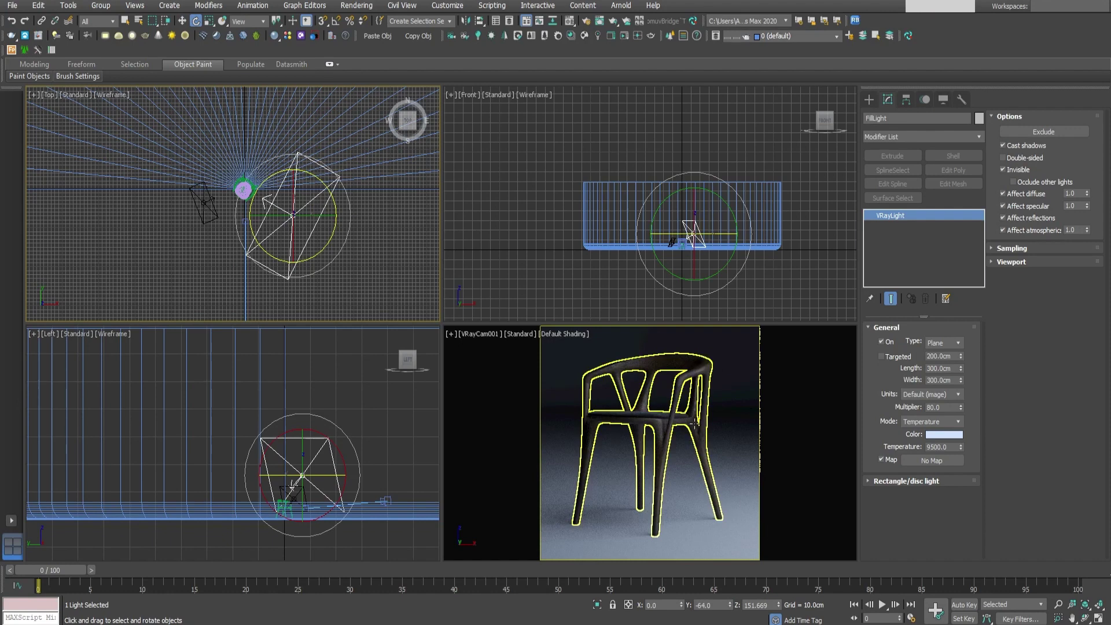
click(205, 203)
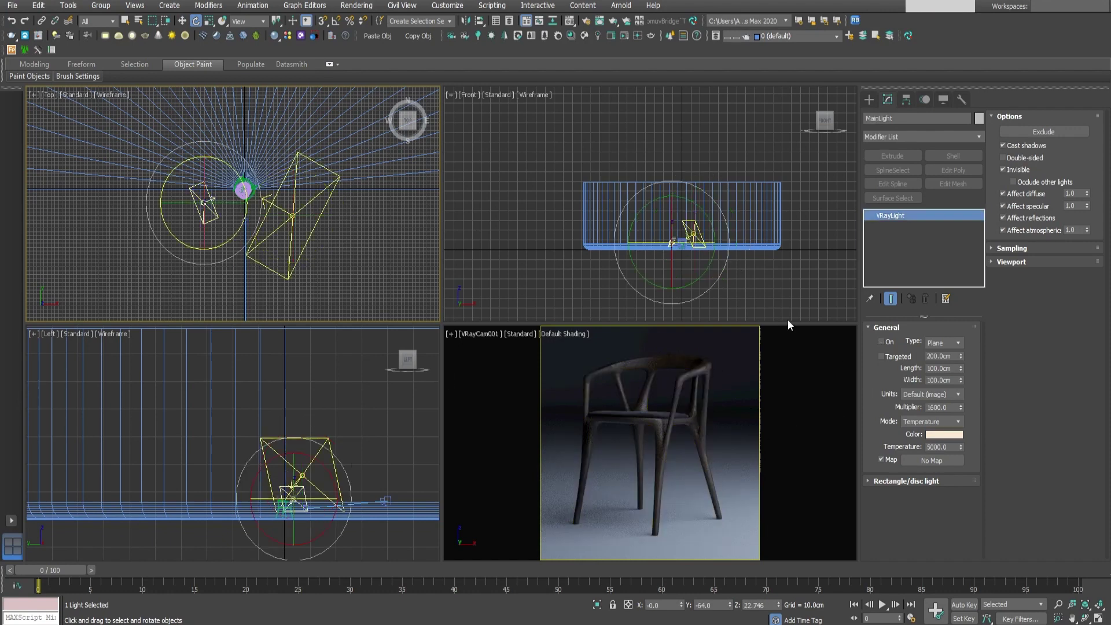
click(880, 342)
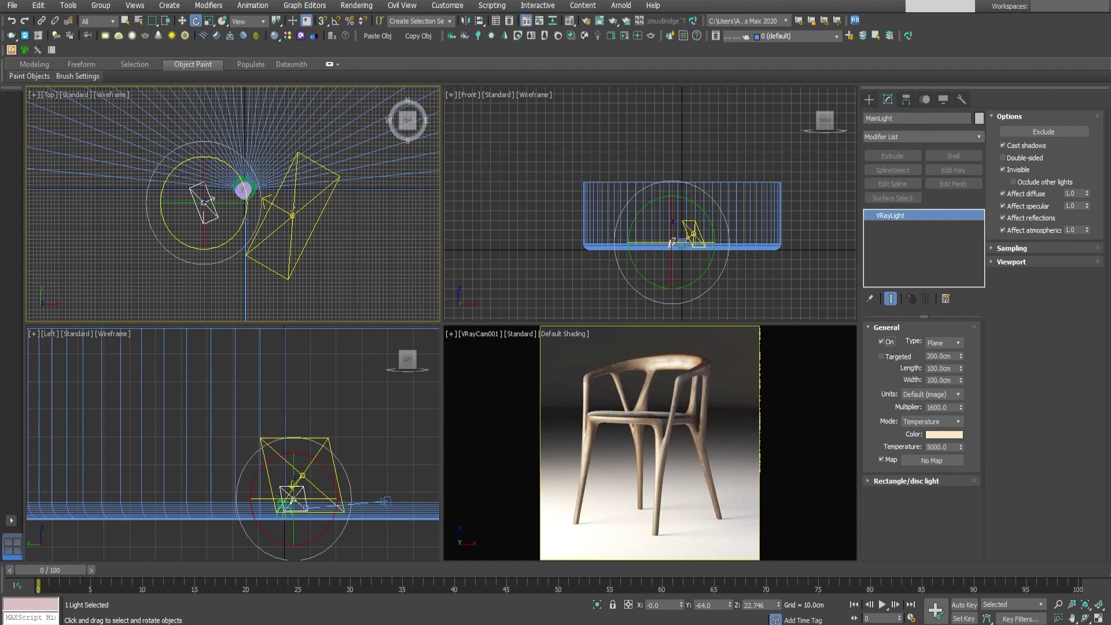
click(722, 362)
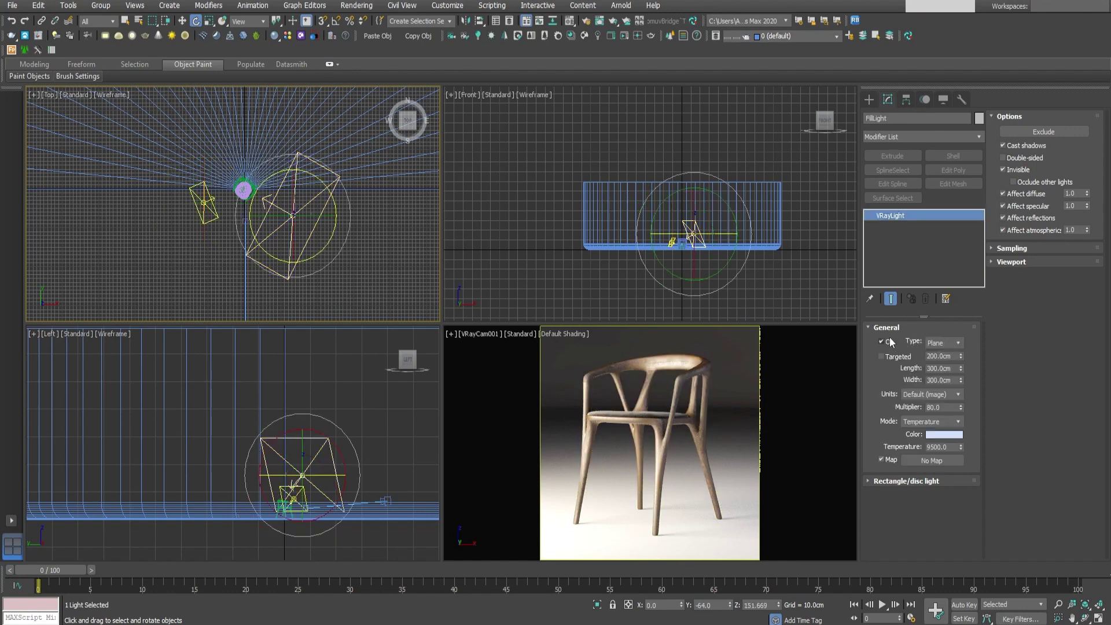
click(881, 342)
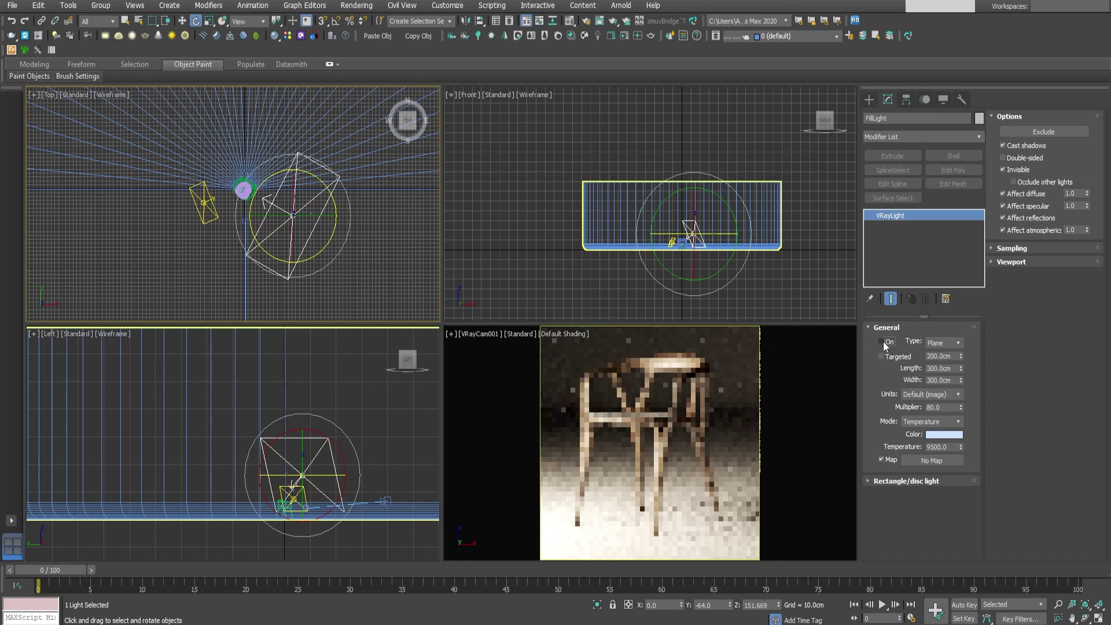
click(883, 341)
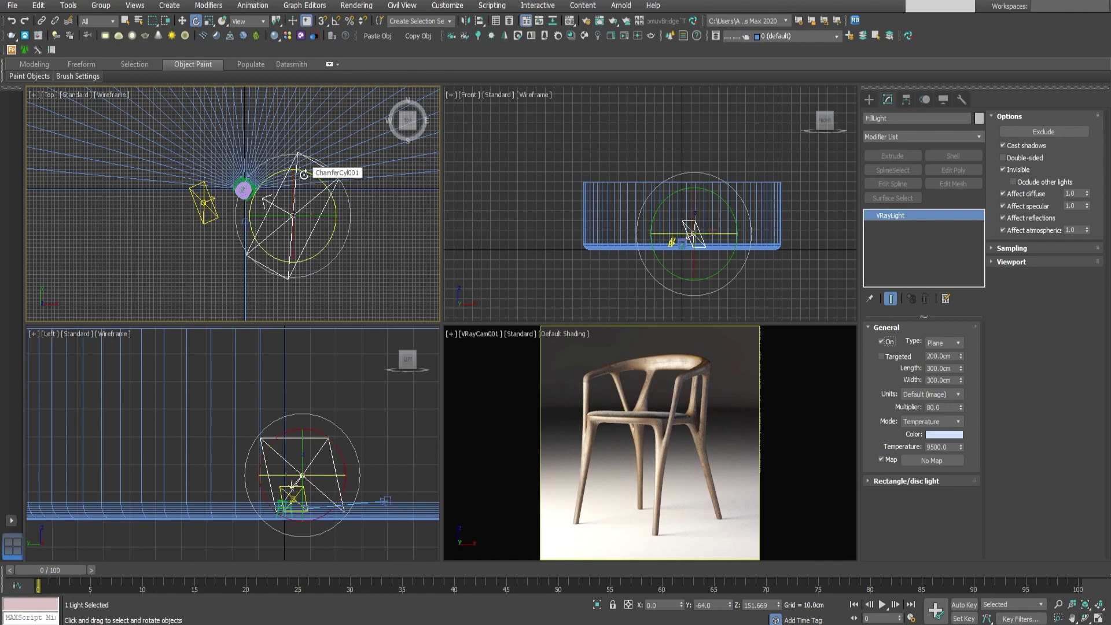
middle_drag(323, 173, 330, 197)
click(266, 241)
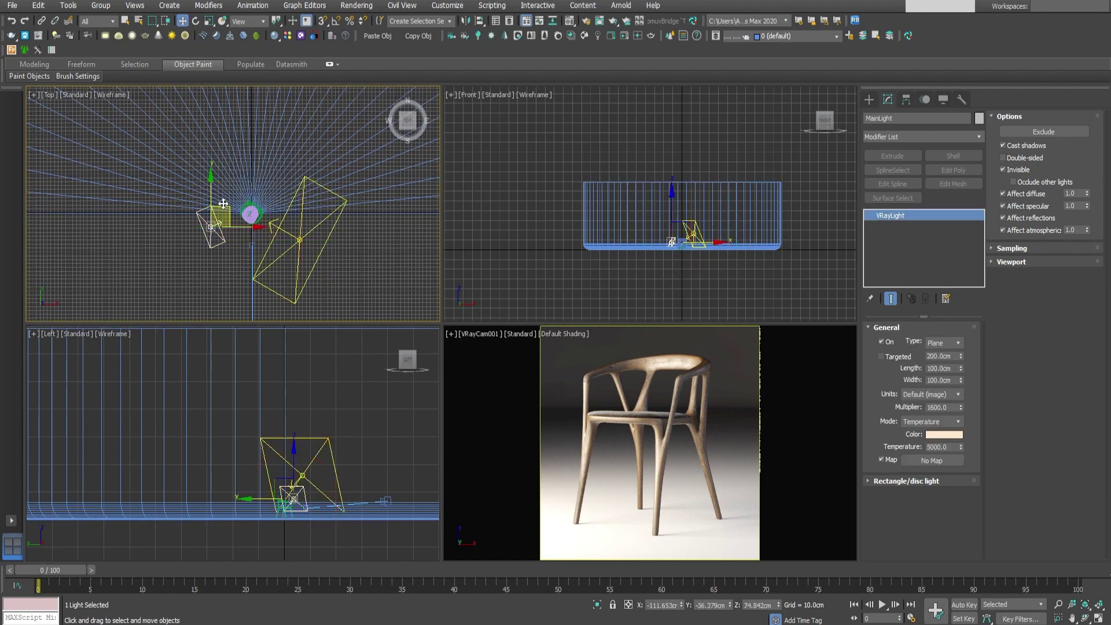
key(w)
- Clone MainLight as a copy named RimLight
shift+drag(255, 169, 258, 165)
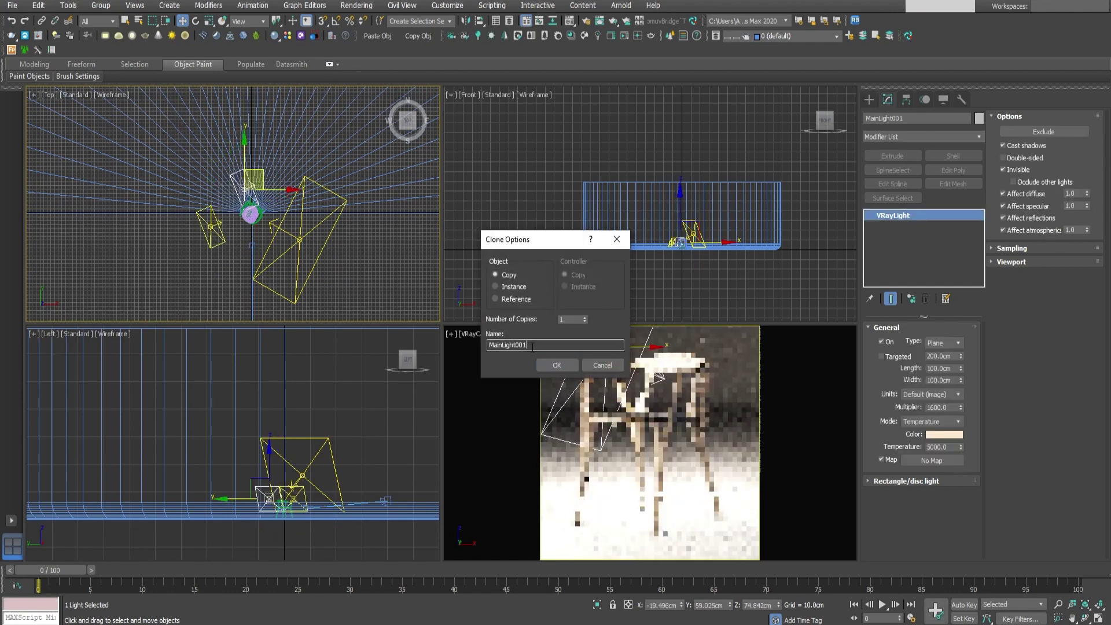
drag(528, 346, 498, 348)
text(RimL)
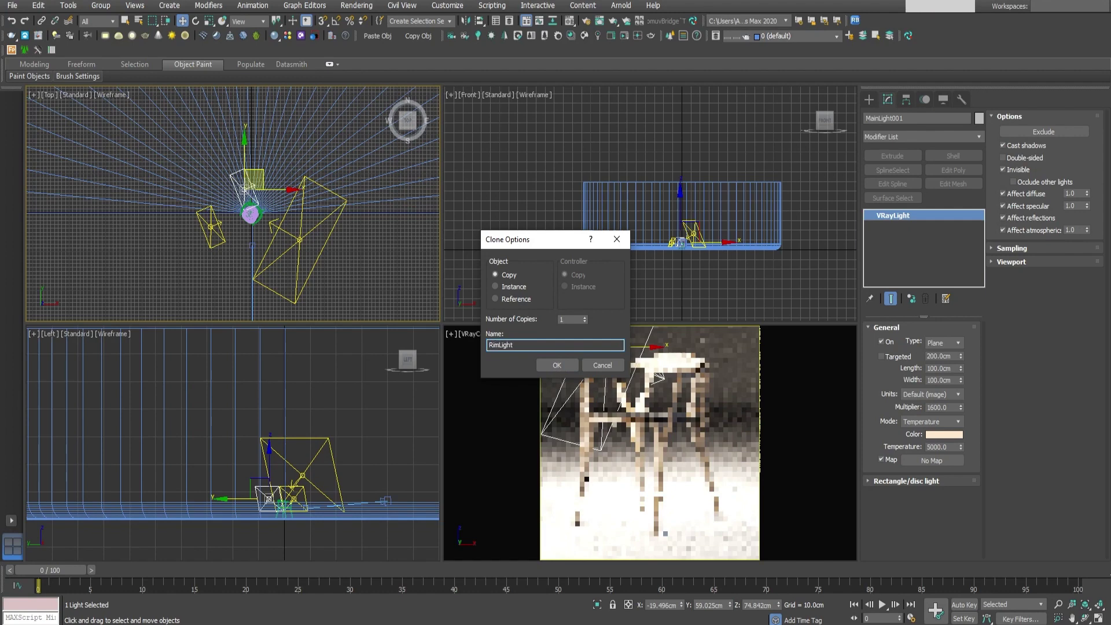
click(557, 365)
- Rotate and move RimLight so it shines from behind the chair
key(e)
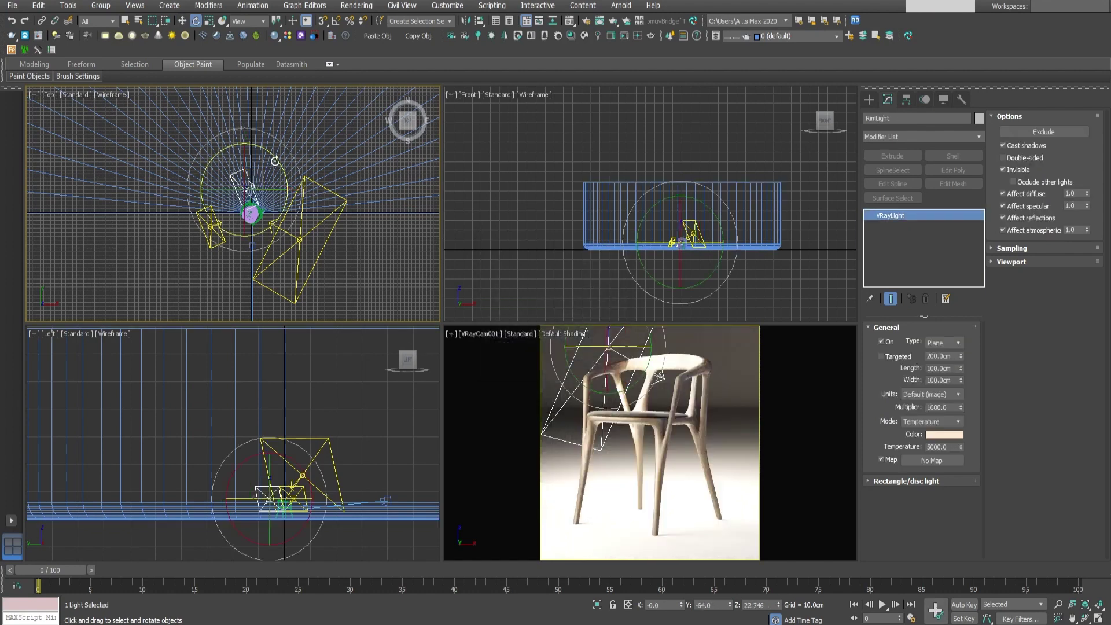
drag(298, 212, 330, 299)
key(w)
mouse_move(261, 178)
mouse_down()
mouse_move(278, 167)
mouse_move(271, 173)
mouse_up()
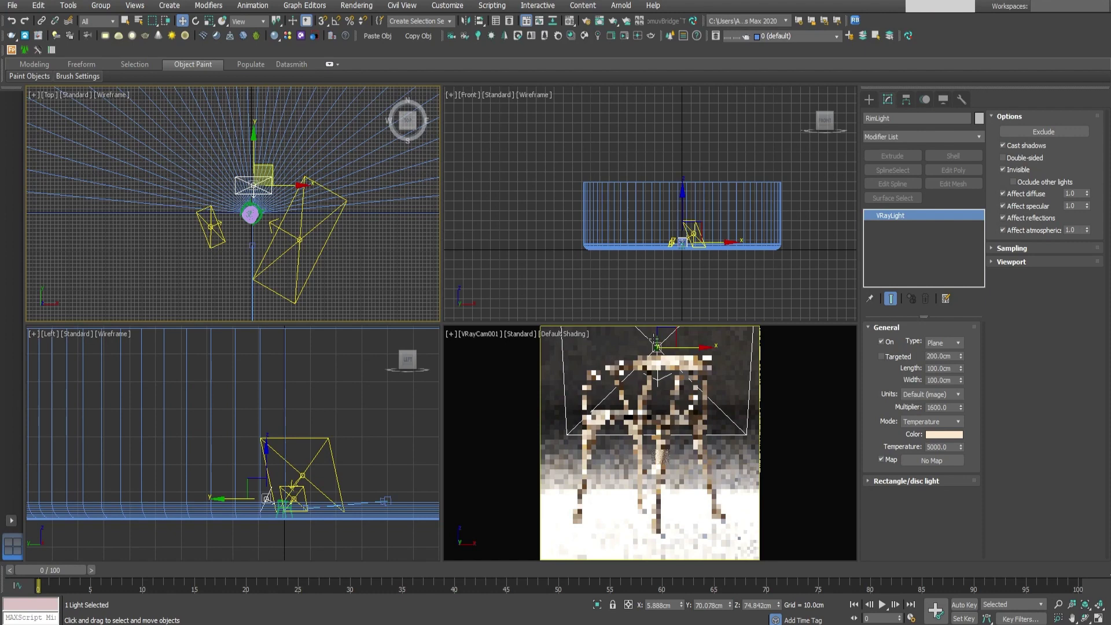
- Set RimLight to temperature 6500 and multiplier 80, then switch it off to compare
double_click(935, 447)
key(Return)
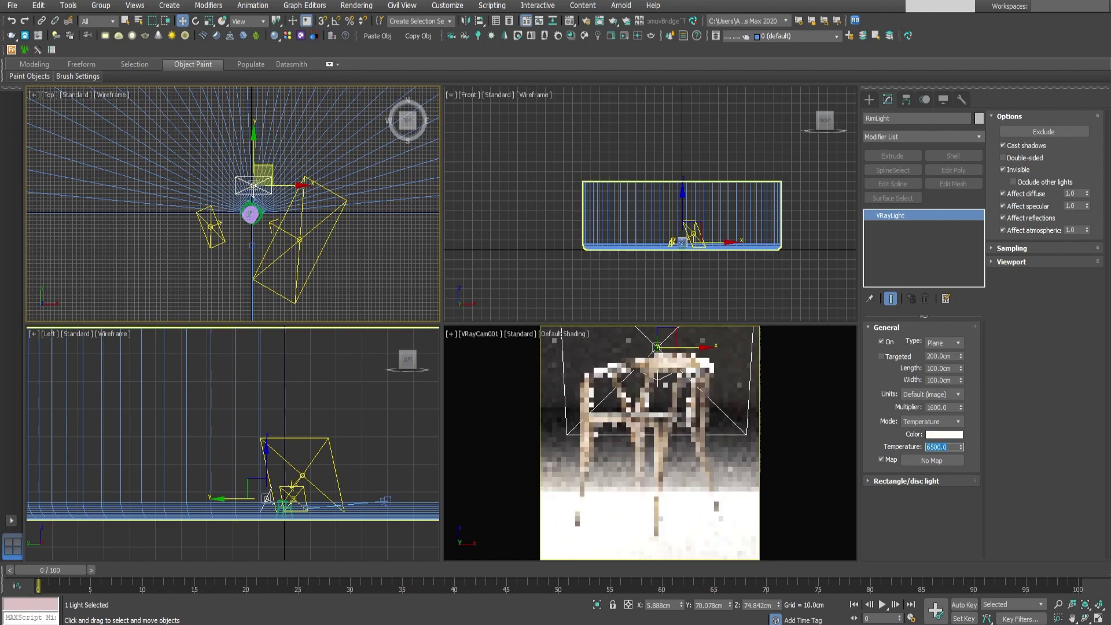
double_click(942, 407)
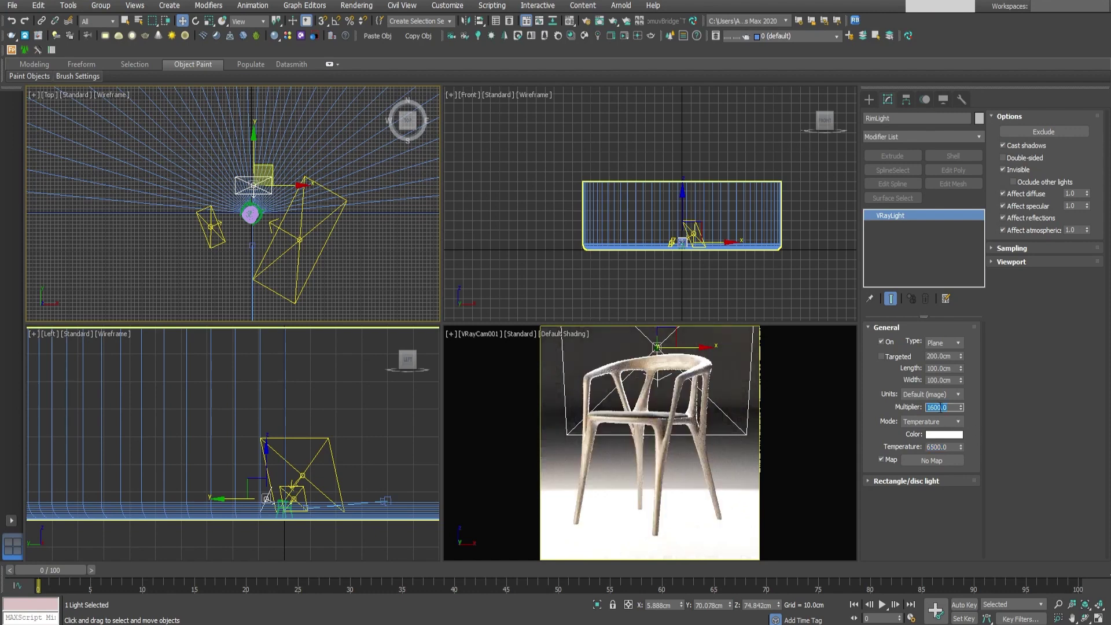
text(80)
key(Return)
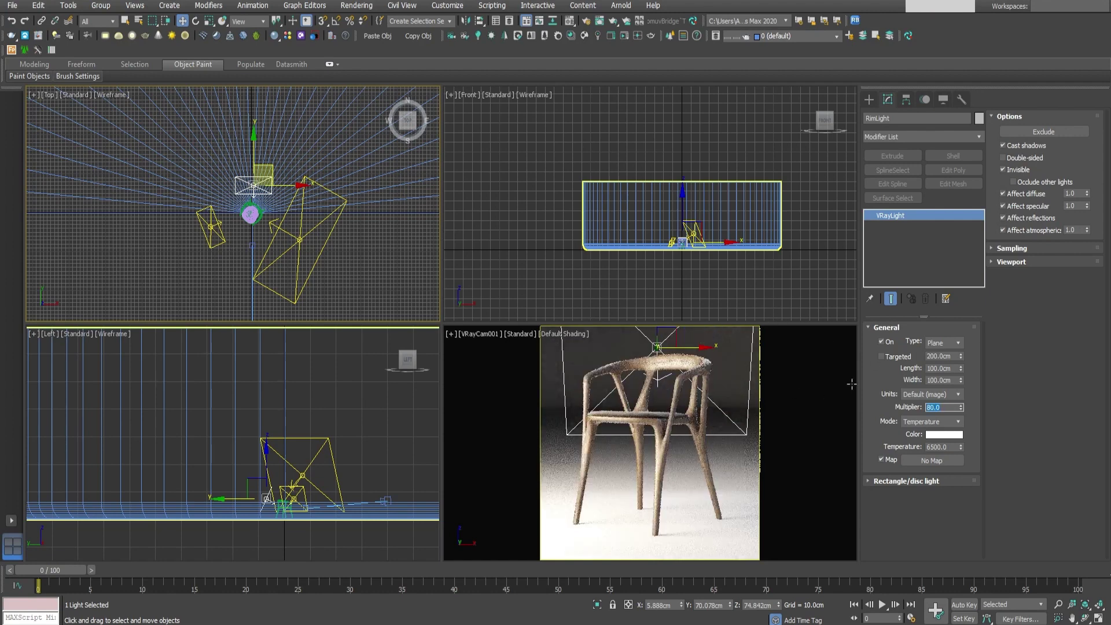
click(881, 342)
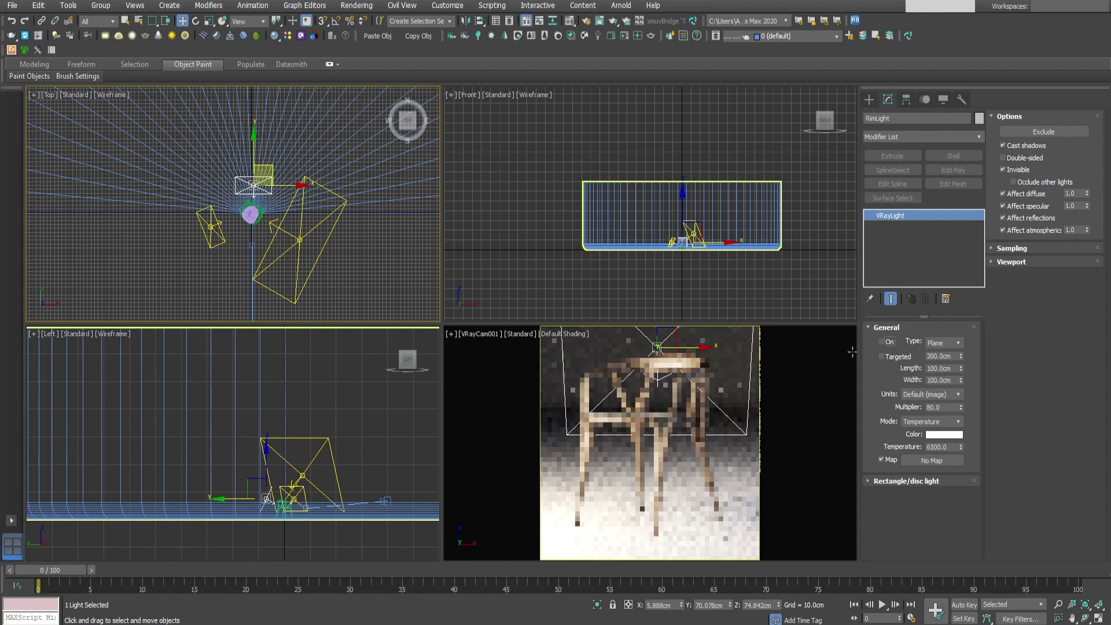
- Switch RimLight back on and tilt it about 11 degrees toward the chair in the Left view
click(881, 342)
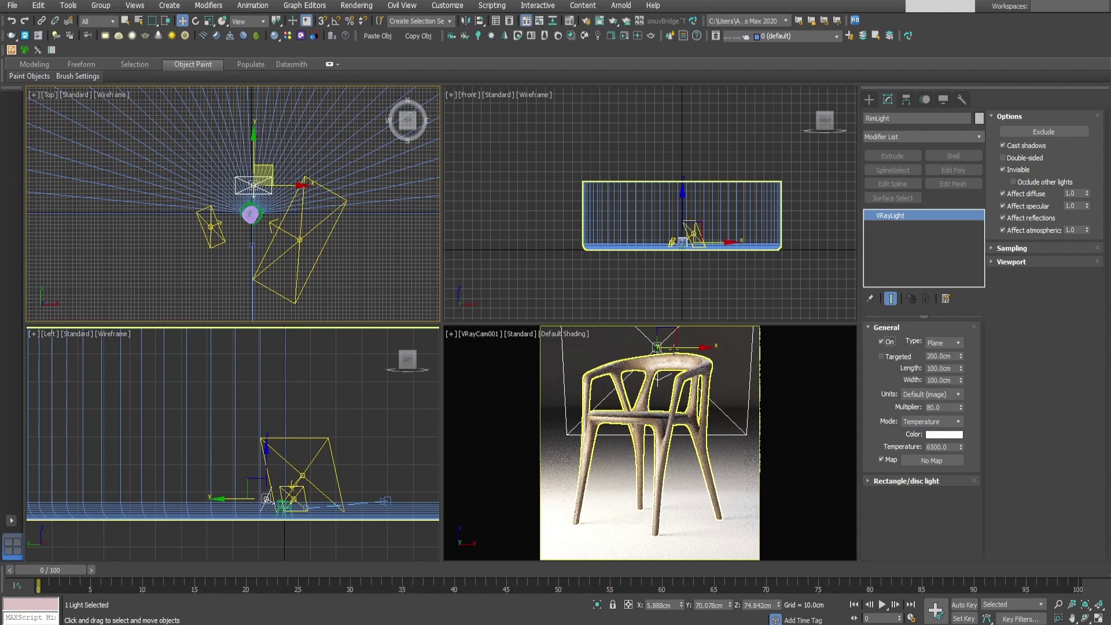
scroll(276, 513, up, 5)
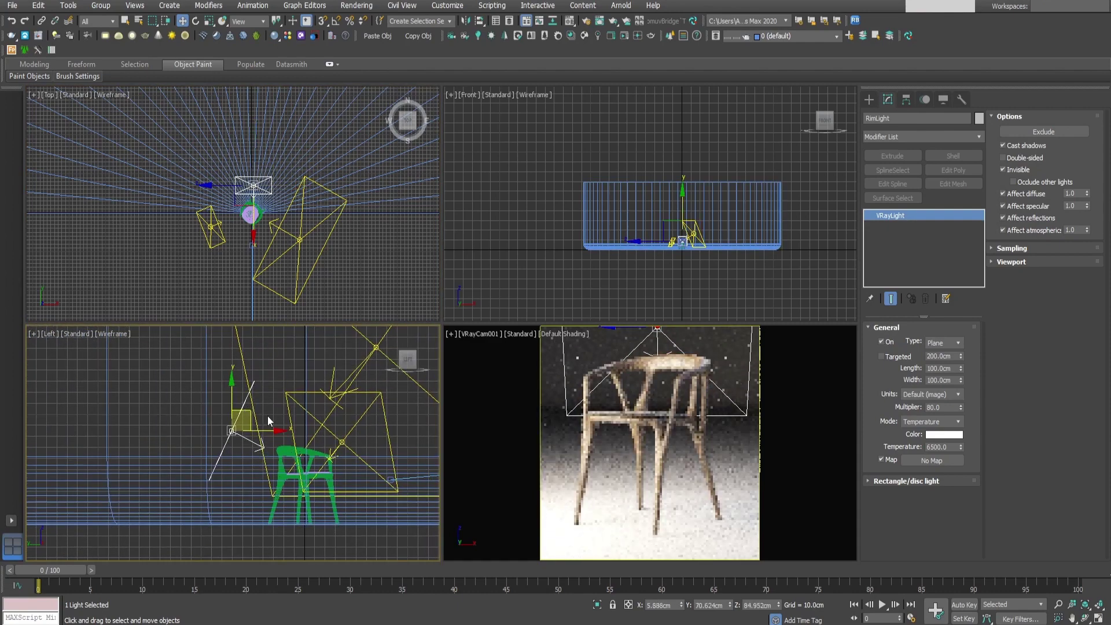
key(e)
drag(273, 409, 269, 395)
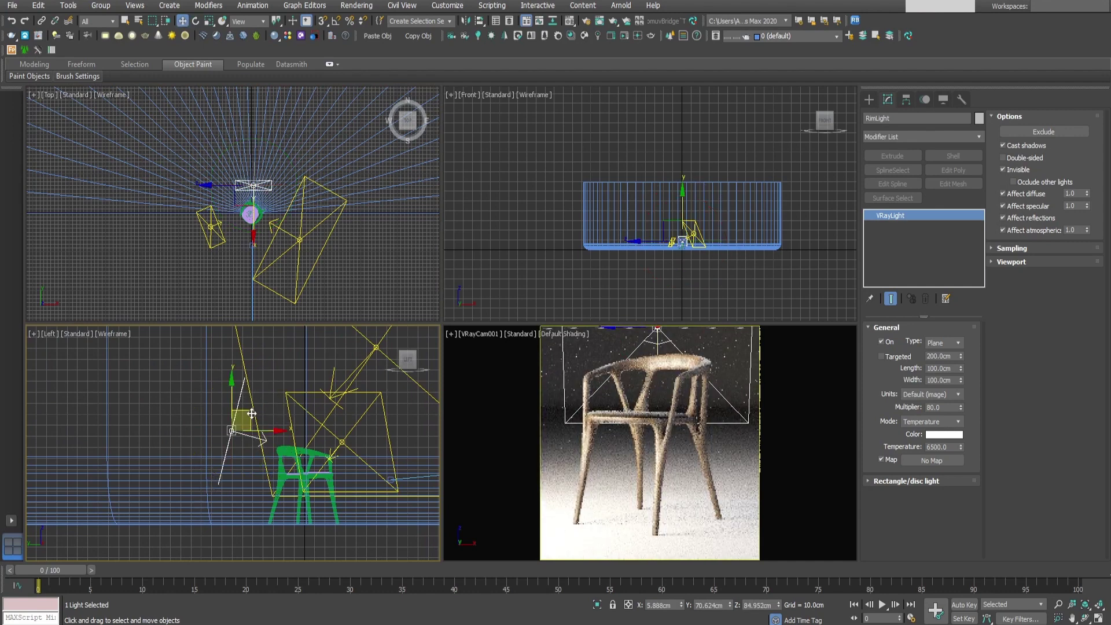
key(w)
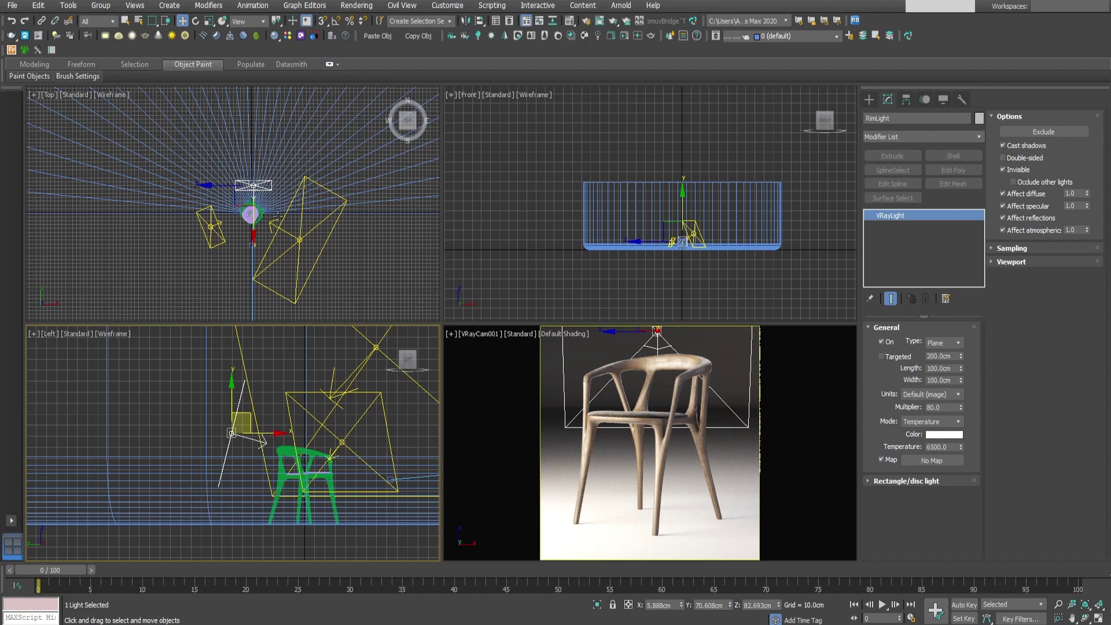
middle_drag(275, 214, 280, 250)
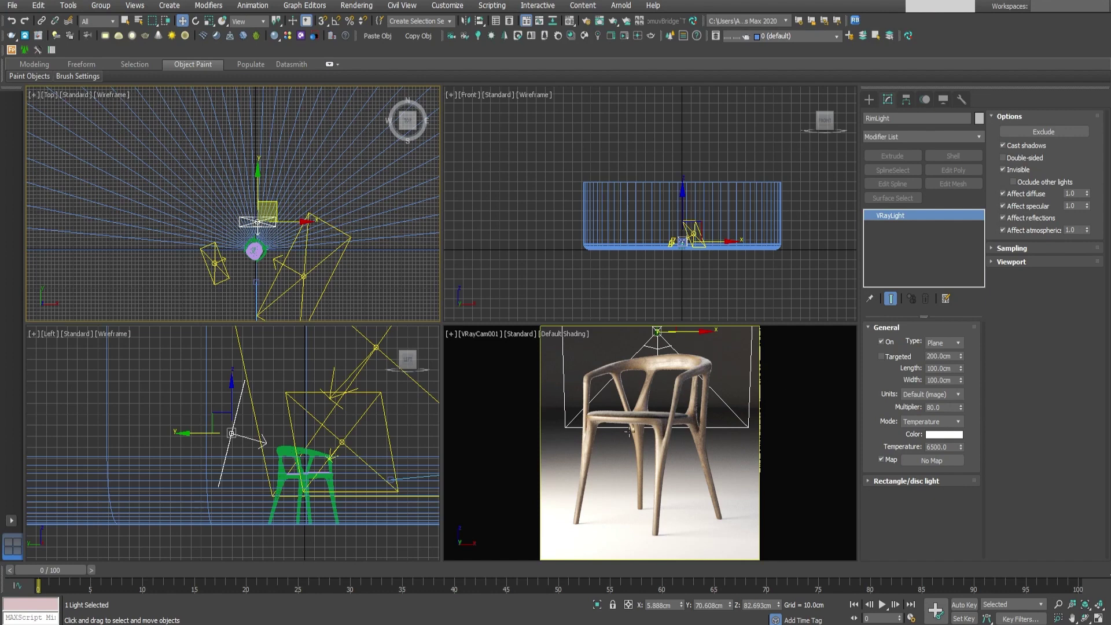
middle_drag(292, 158, 290, 186)
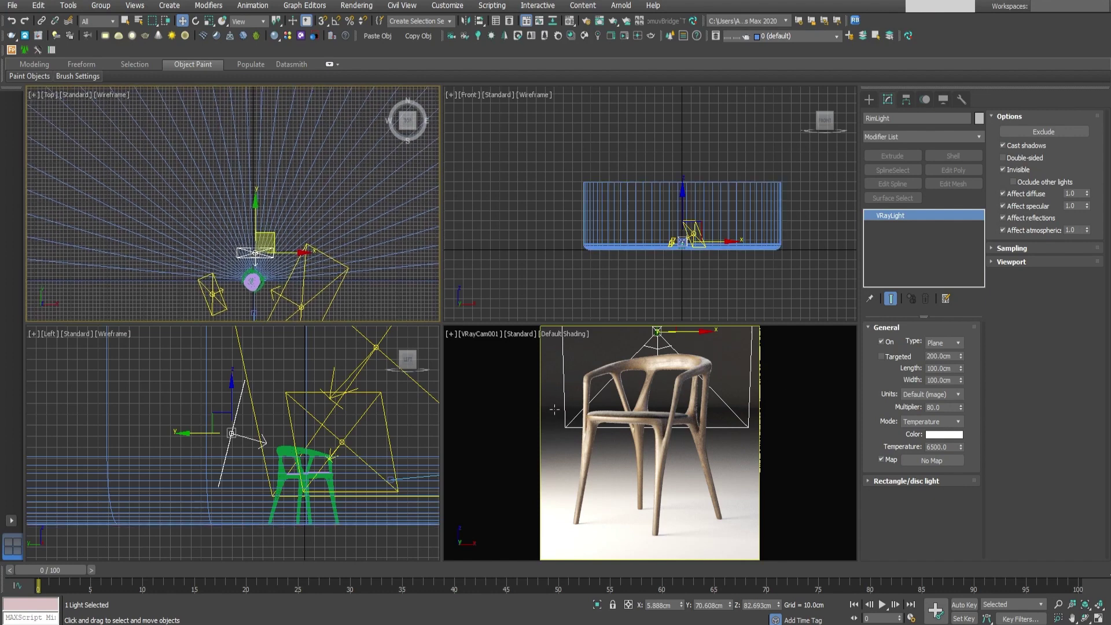
scroll(261, 168, down, 3)
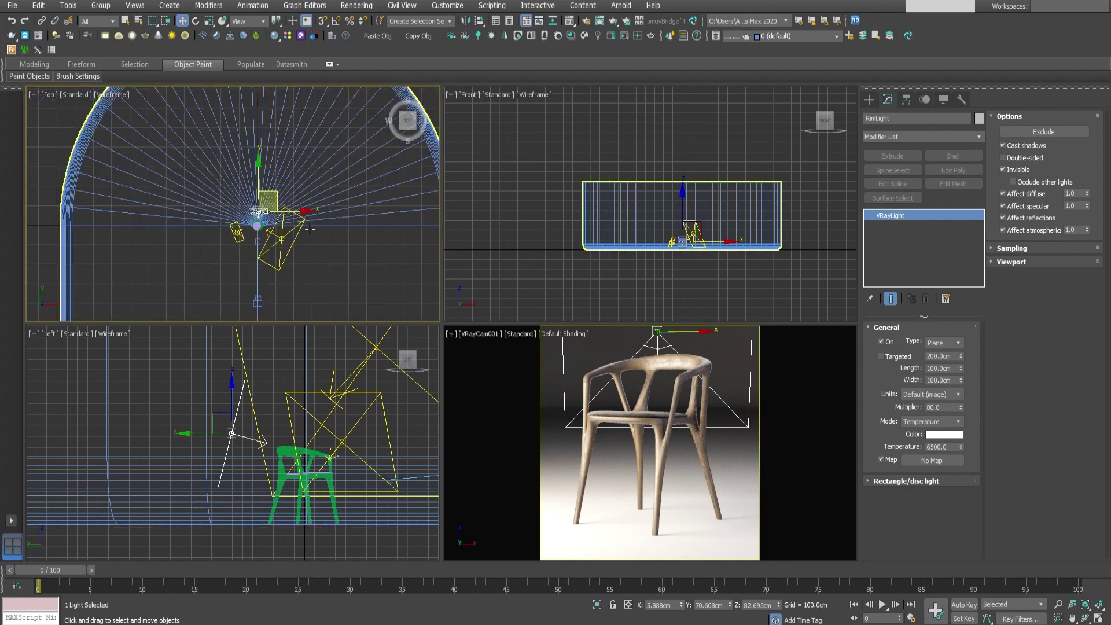
- Clone FillLight as a copy named BackLight and change its colour temperature
click(262, 168)
click(256, 151)
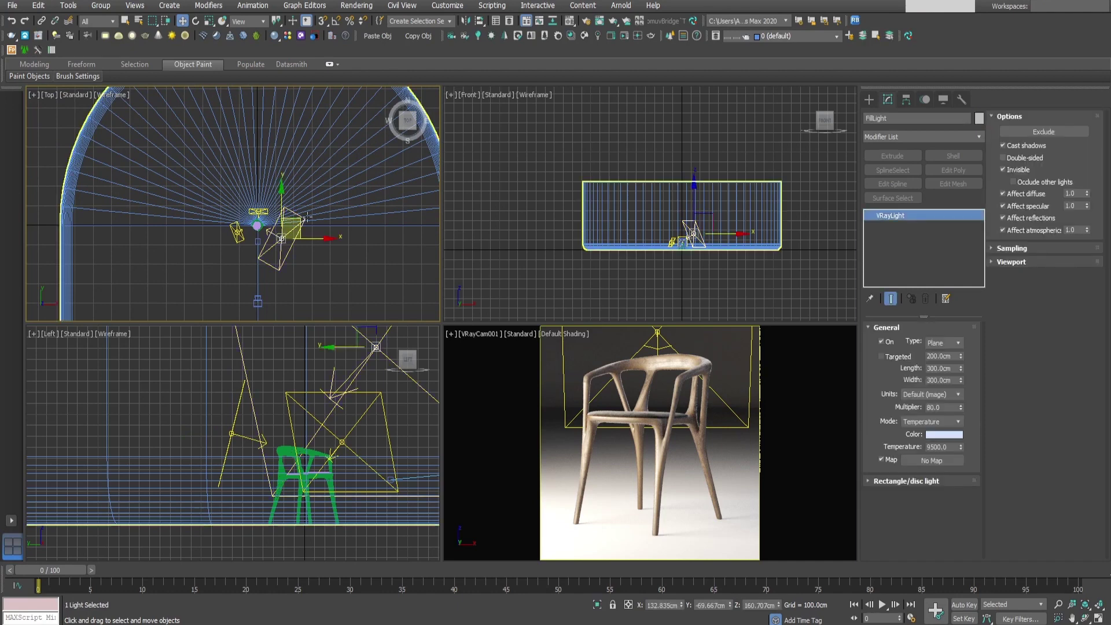
shift+drag(255, 151, 269, 146)
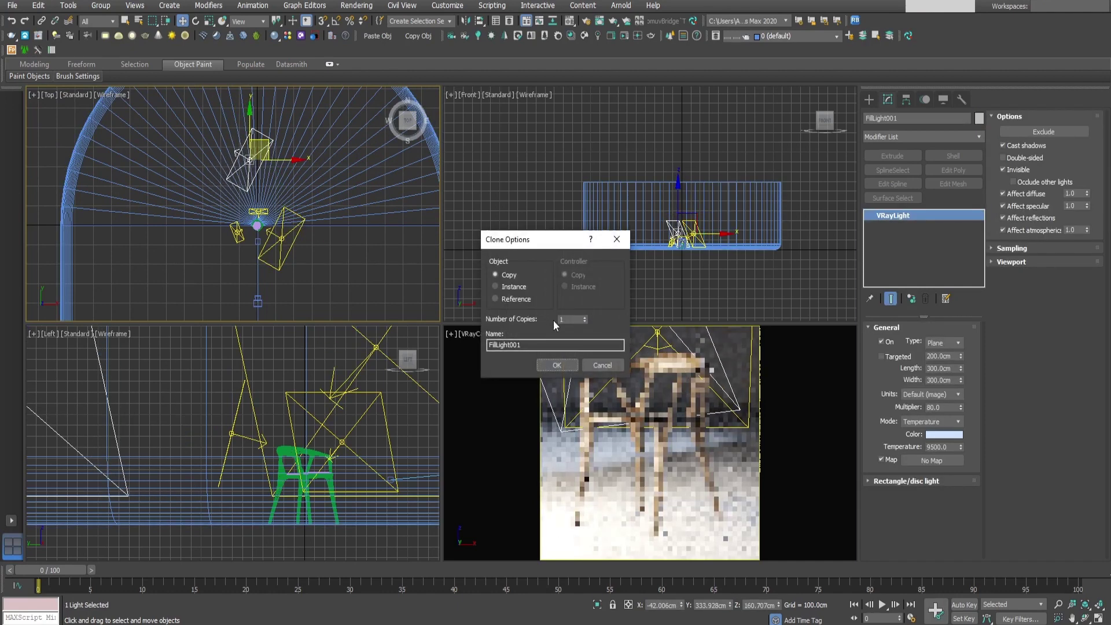
double_click(506, 345)
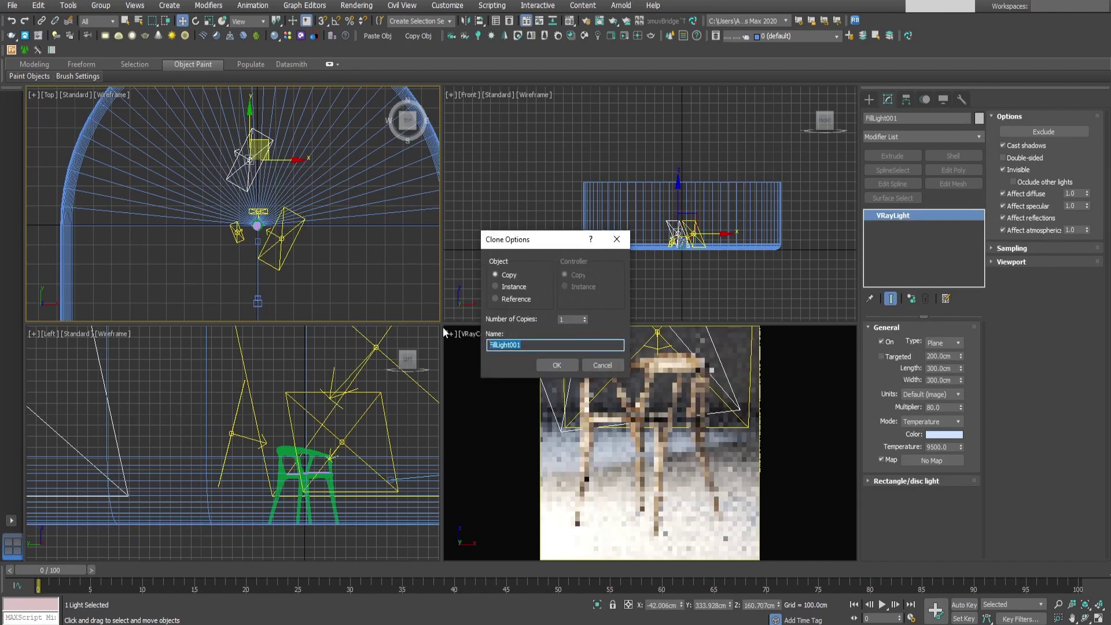
text(BackLight)
click(557, 365)
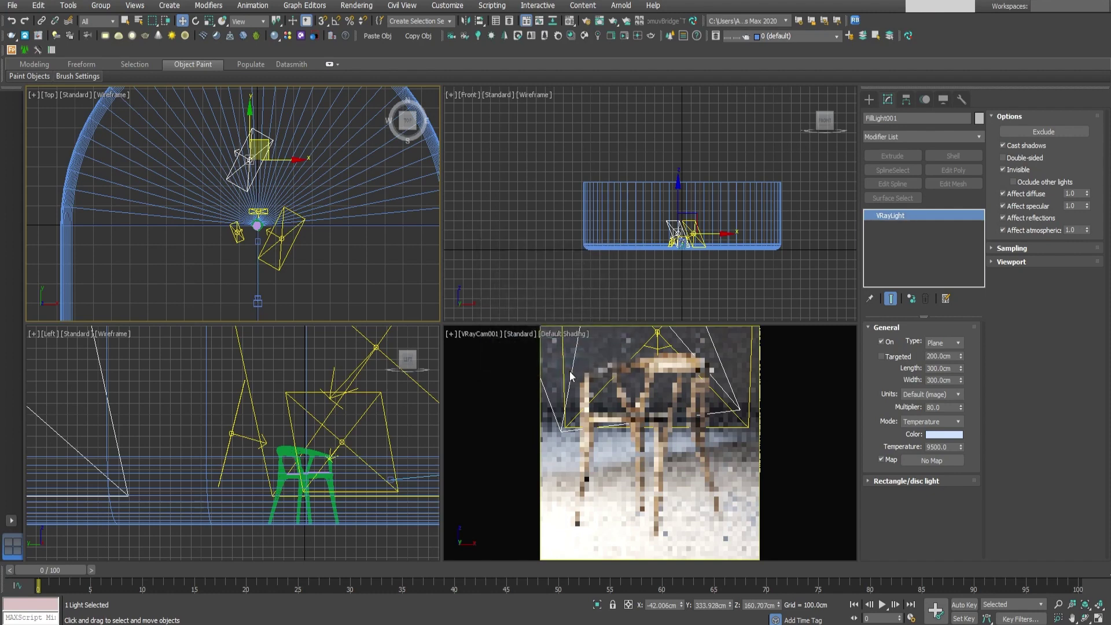
double_click(932, 448)
text(3500)
key(Return)
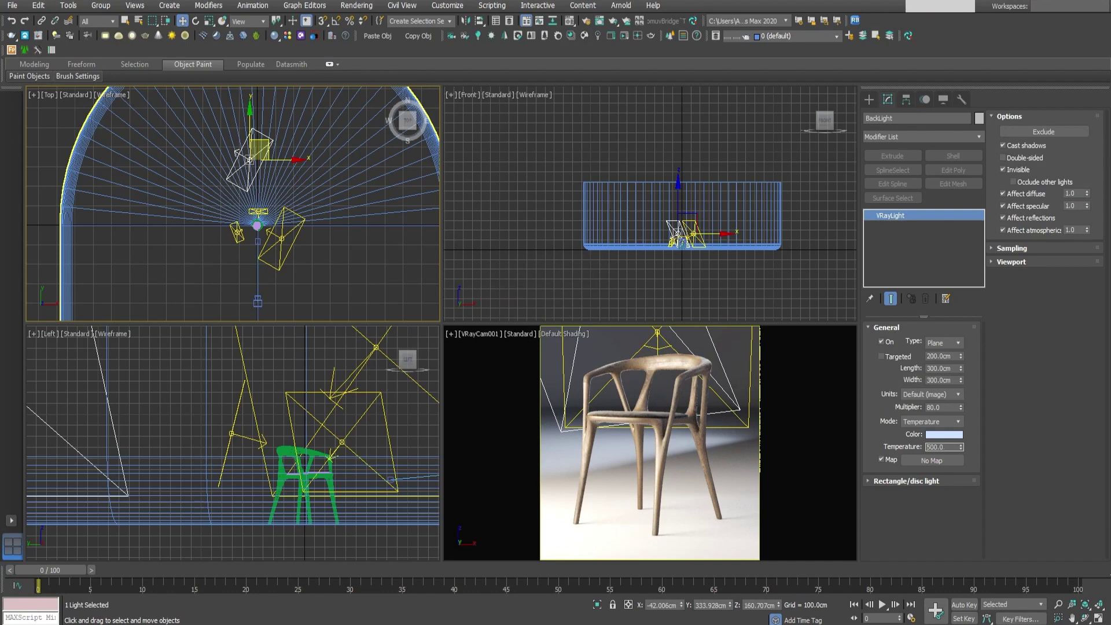
- Rotate BackLight about 60 degrees and tilt it downward above the chair
middle_drag(665, 220, 674, 224)
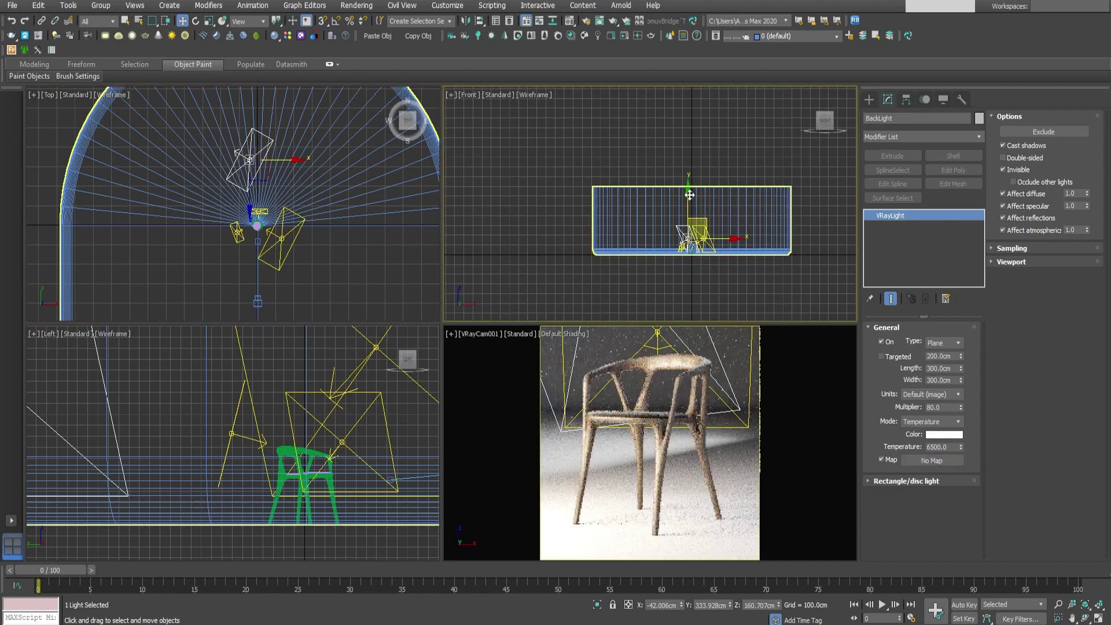
middle_drag(287, 180, 316, 189)
key(e)
drag(321, 144, 350, 206)
scroll(348, 463, down, 4)
middle_drag(173, 440, 266, 446)
drag(246, 446, 253, 464)
drag(265, 413, 245, 351)
key(w)
scroll(250, 427, down, 4)
key(e)
key(w)
key(e)
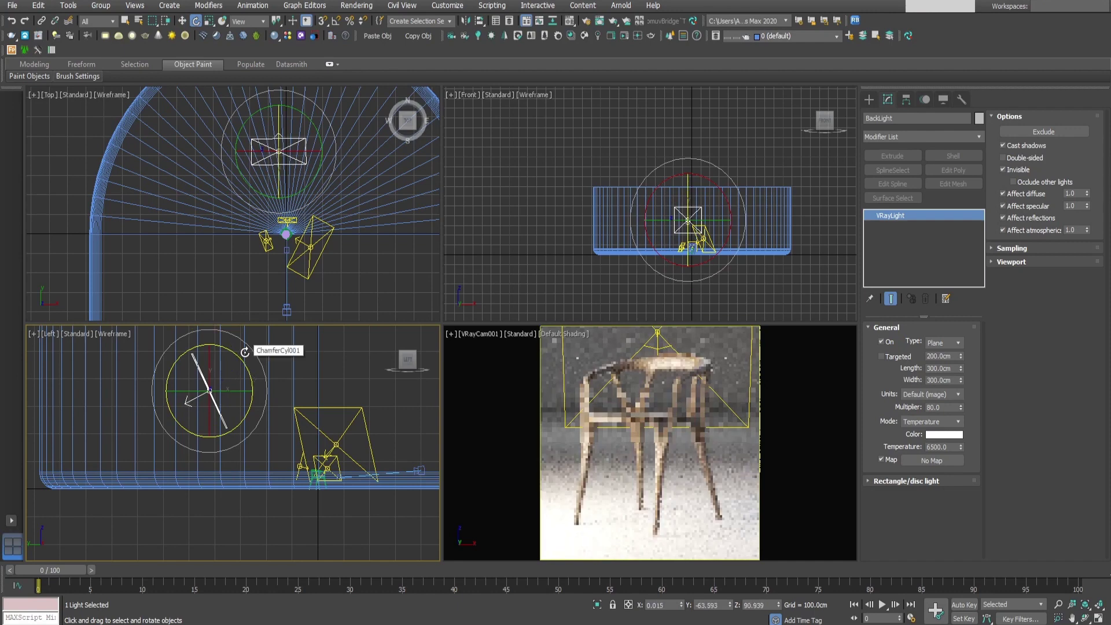
- Set BackLight's length and width to 600 cm
click(934, 369)
key(Tab)
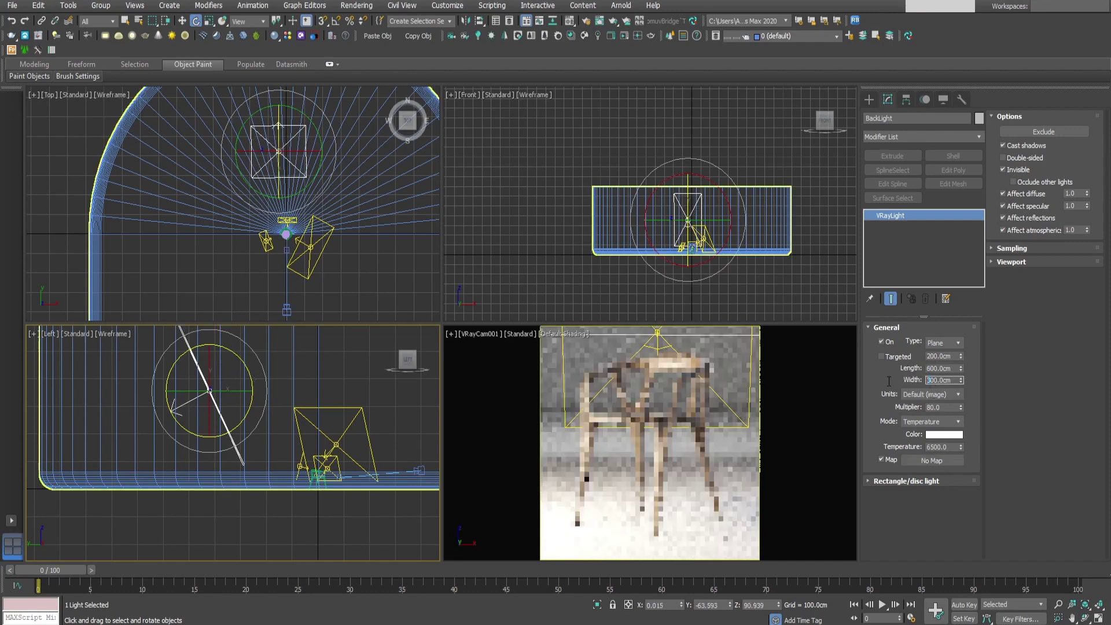
text(600)
key(Return)
- Push BackLight further behind the chair and raise it slightly above the backdrop
key(w)
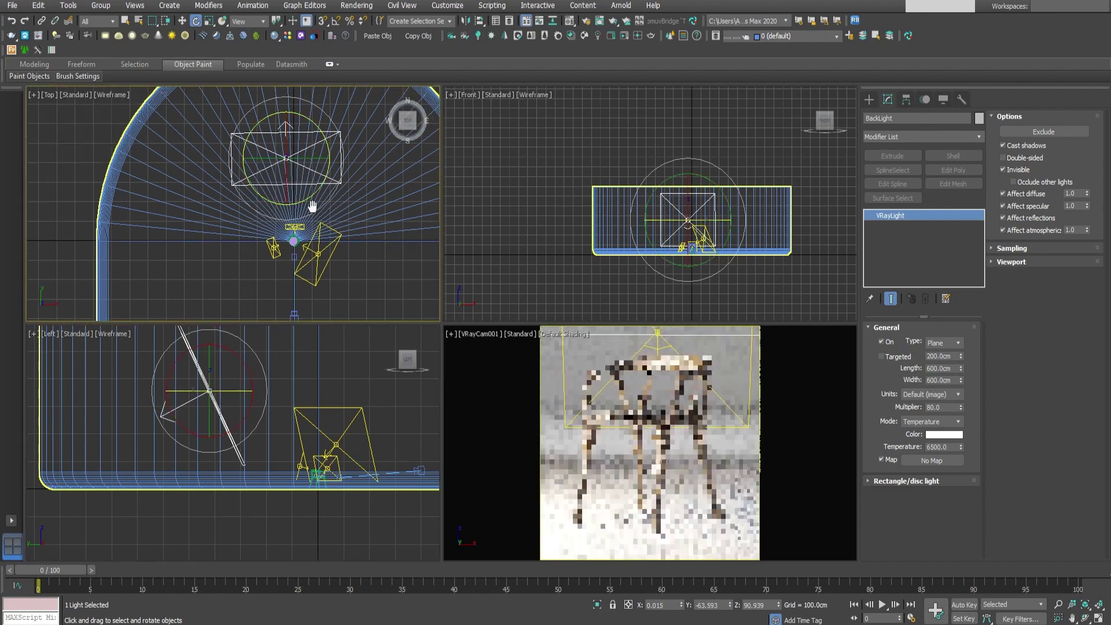
middle_drag(252, 197, 265, 220)
drag(309, 163, 312, 147)
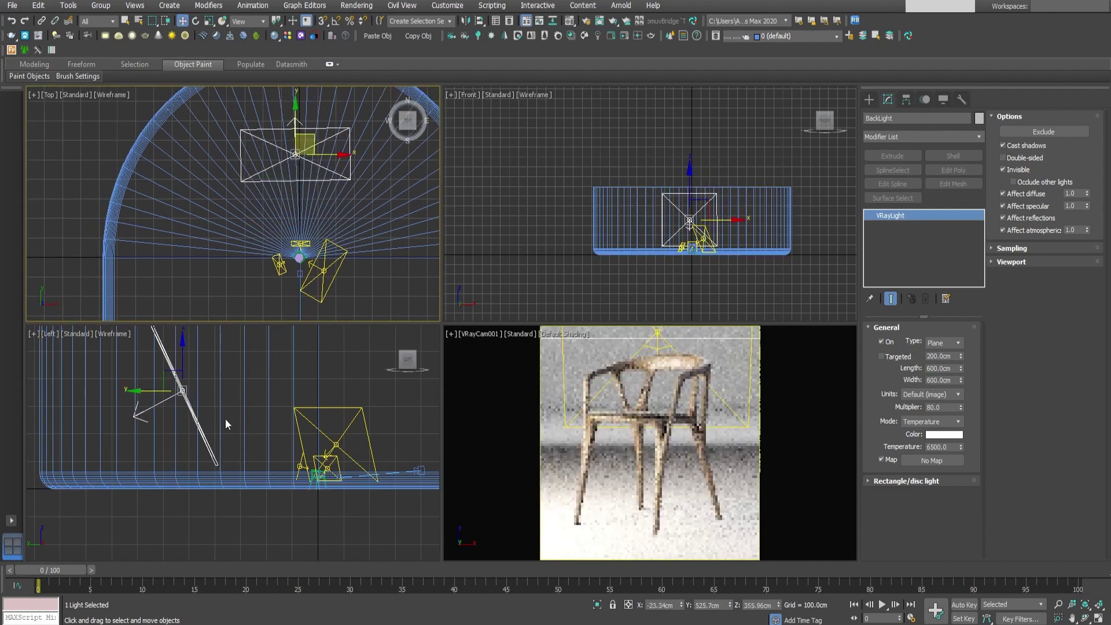
middle_drag(222, 418, 238, 457)
drag(223, 406, 255, 340)
key(e)
key(w)
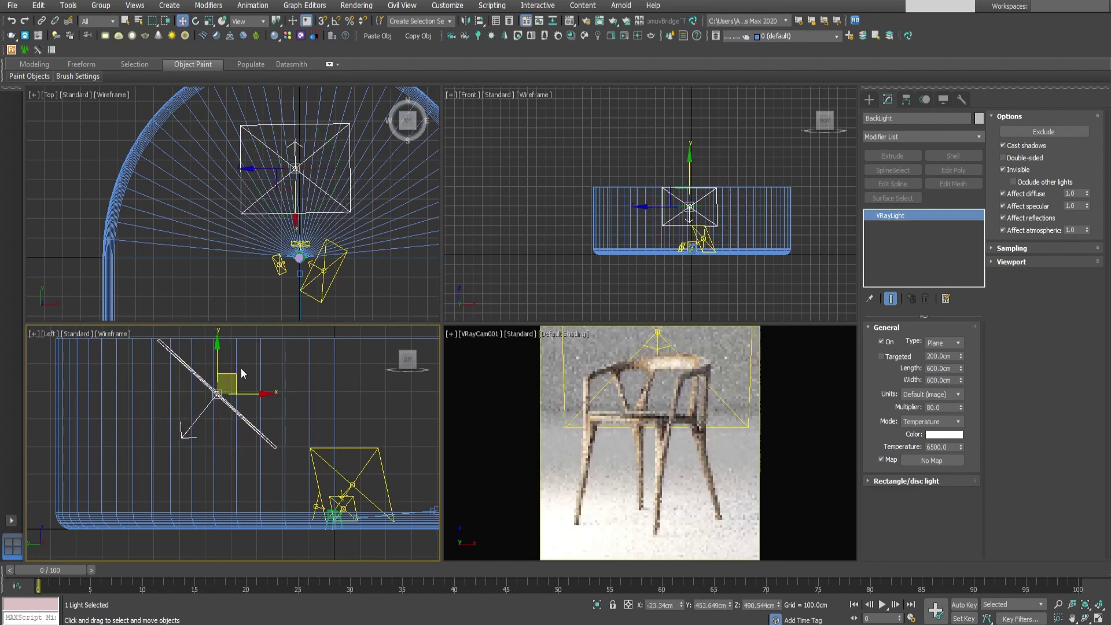
drag(254, 388, 252, 380)
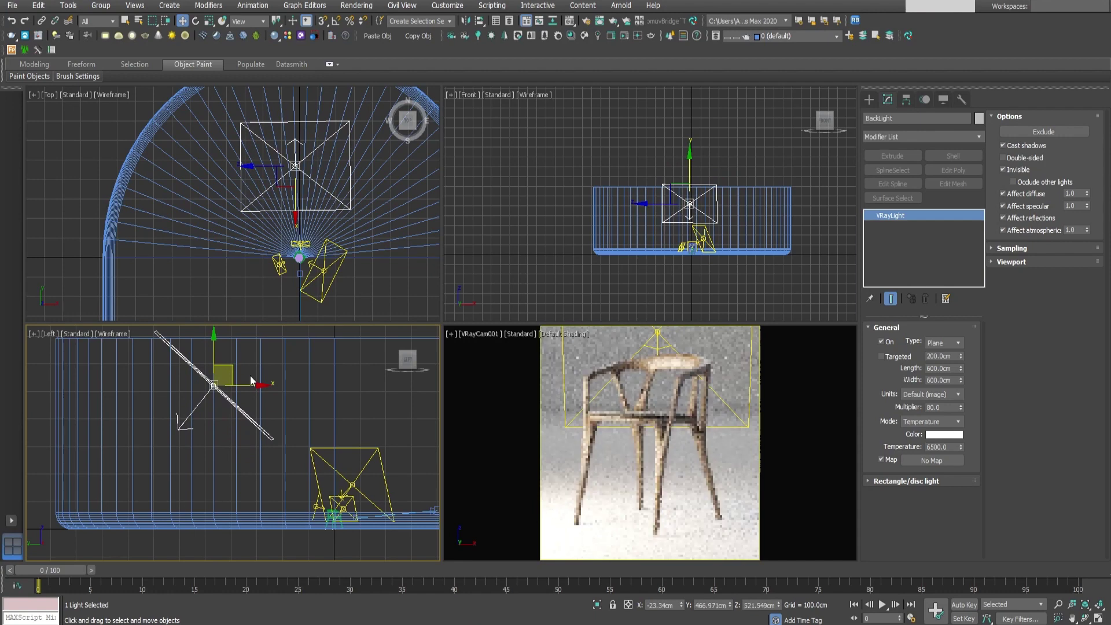
- Raise BackLight's multiplier to 280, nudge its position, then increase the multiplier to 480
double_click(934, 406)
text(280)
key(Return)
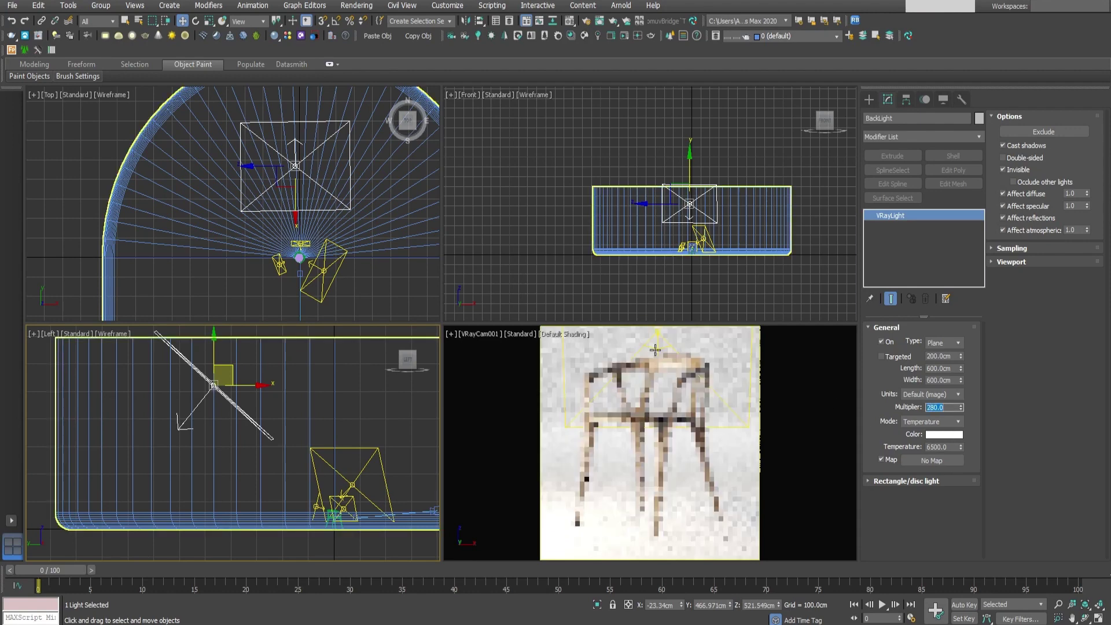
middle_drag(230, 397, 230, 408)
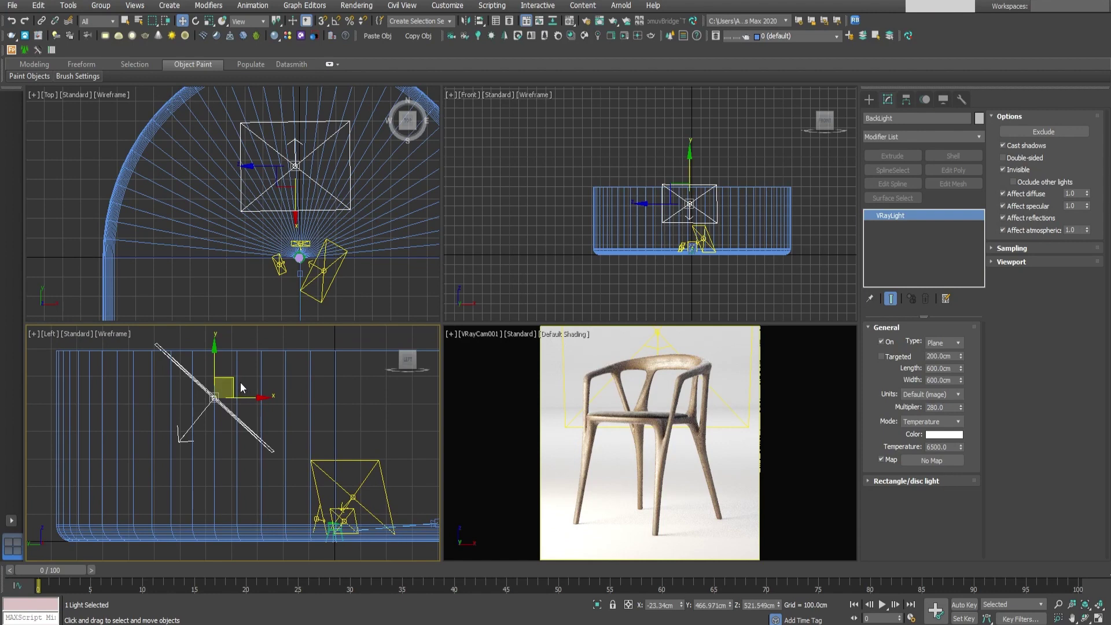
drag(230, 382, 227, 386)
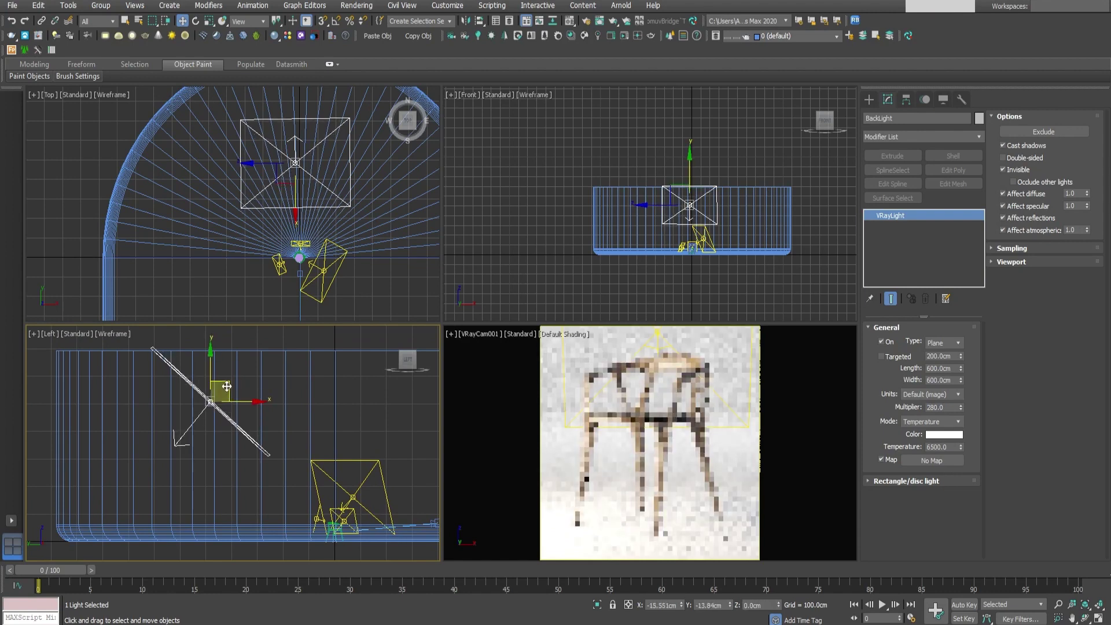
click(928, 408)
text(480)
key(Return)
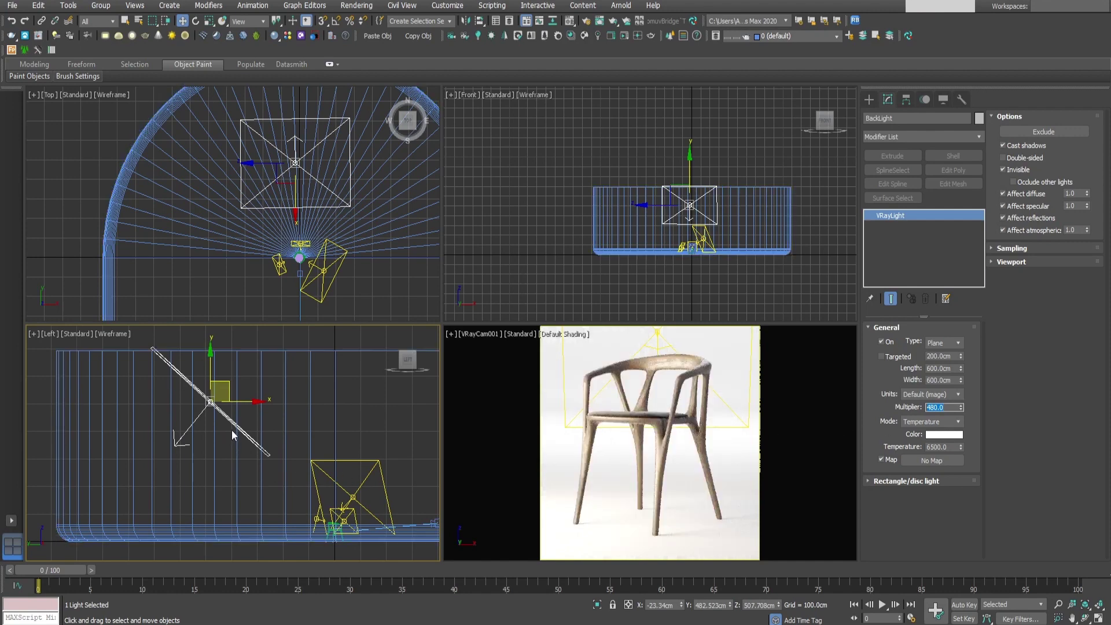
right_click(650, 415)
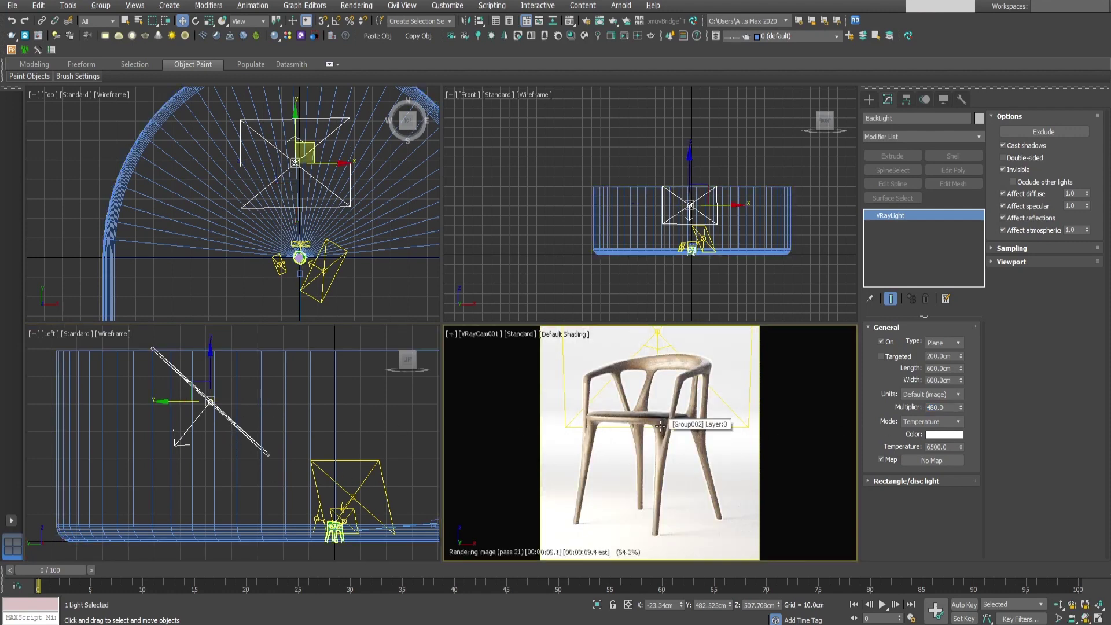
- Maximize the VRayCam001 viewport with Alt+W, then start the production render
key(alt+w)
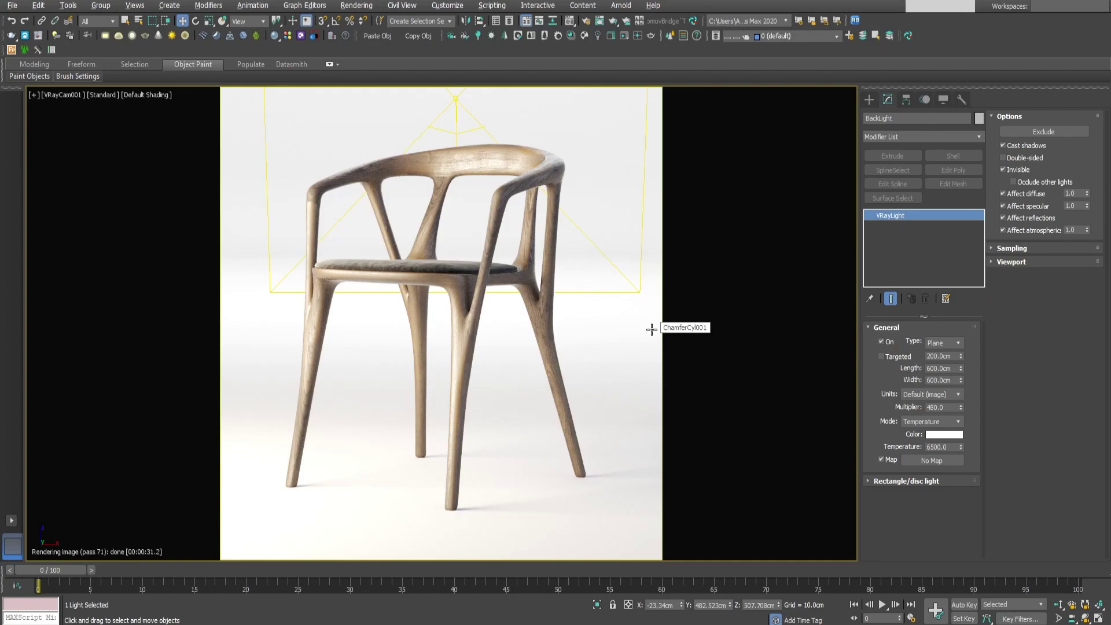
key(shift+q)
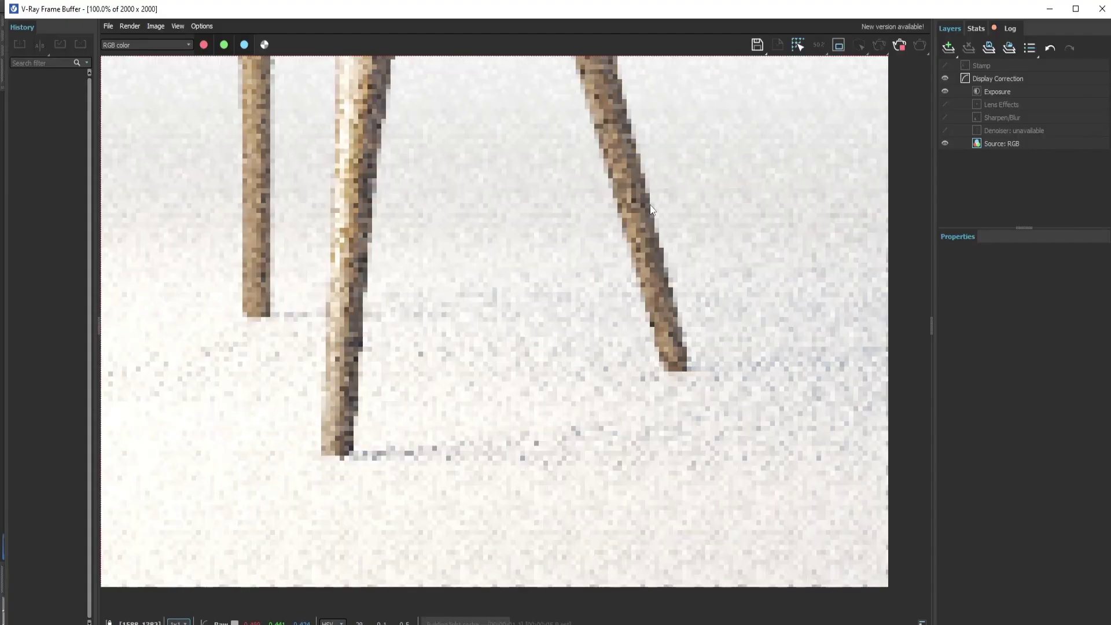
- Zoom out and back in to view the whole 2000 x 2000 chair render
scroll(615, 344, down, 2)
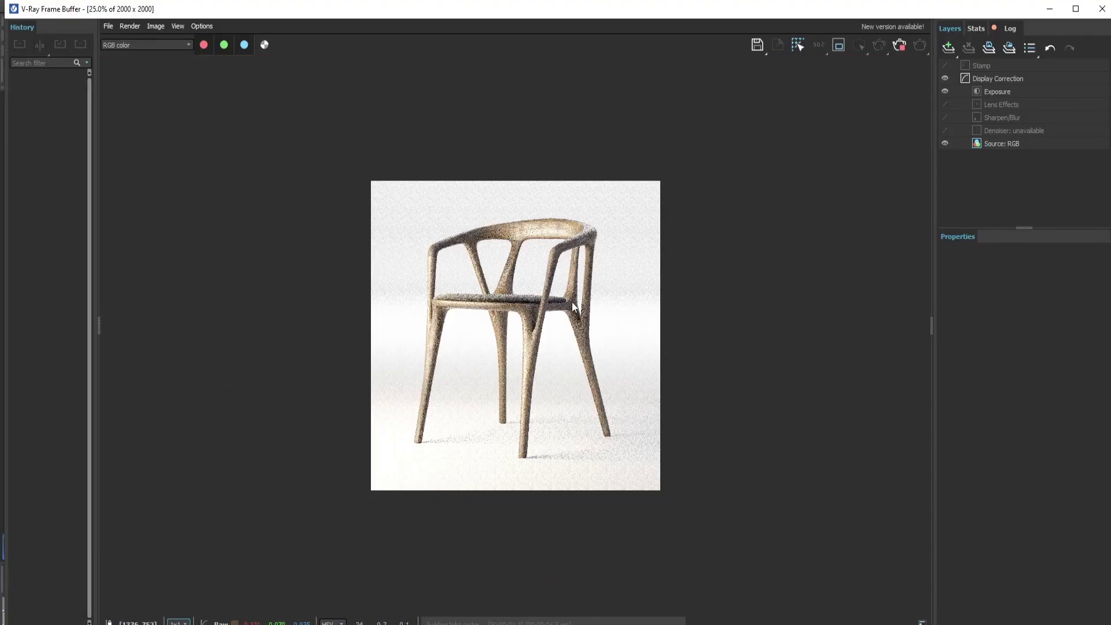
scroll(573, 306, up, 1)
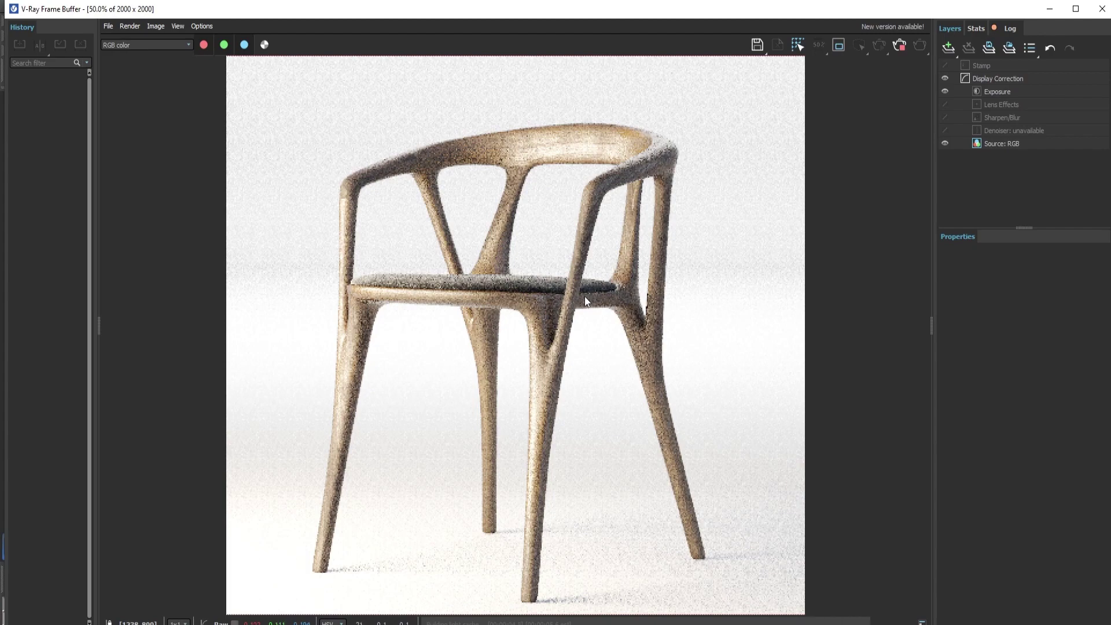